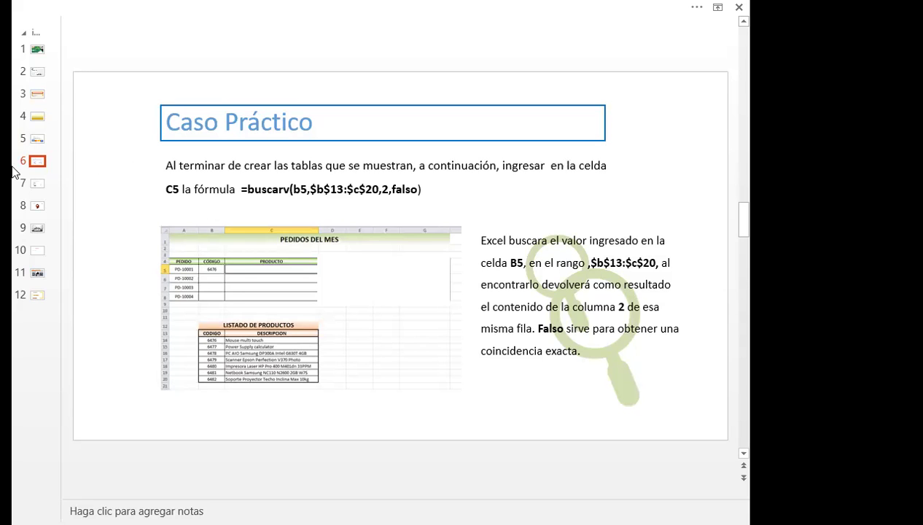
Step: View the Resultado Caso Práctico slide, switch to the Excel workbook and examine the customer records on the Base de Datos sheet
click(35, 186)
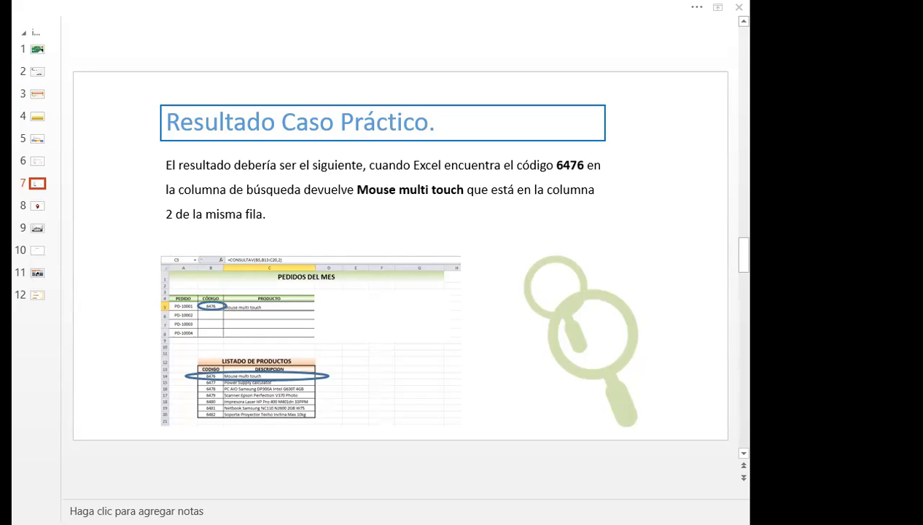
key(alt+Tab)
click(178, 266)
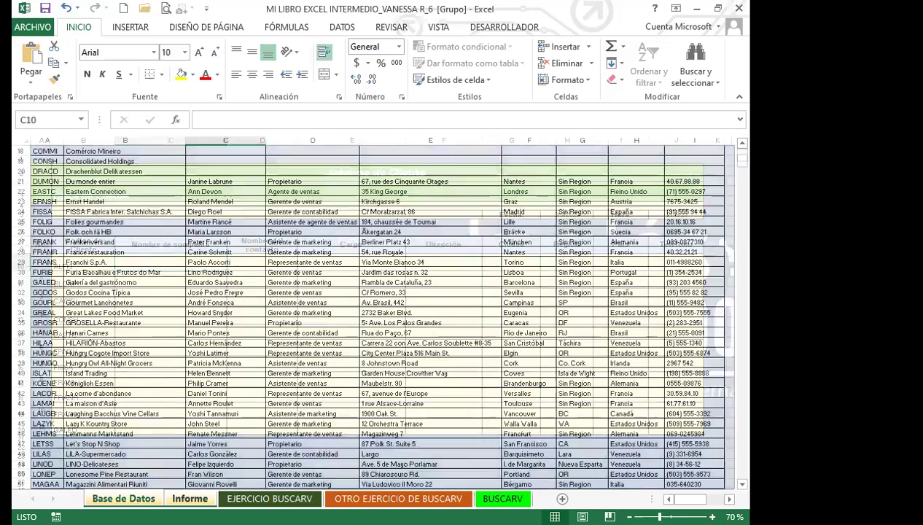
click(124, 498)
scroll(109, 288, up, 6)
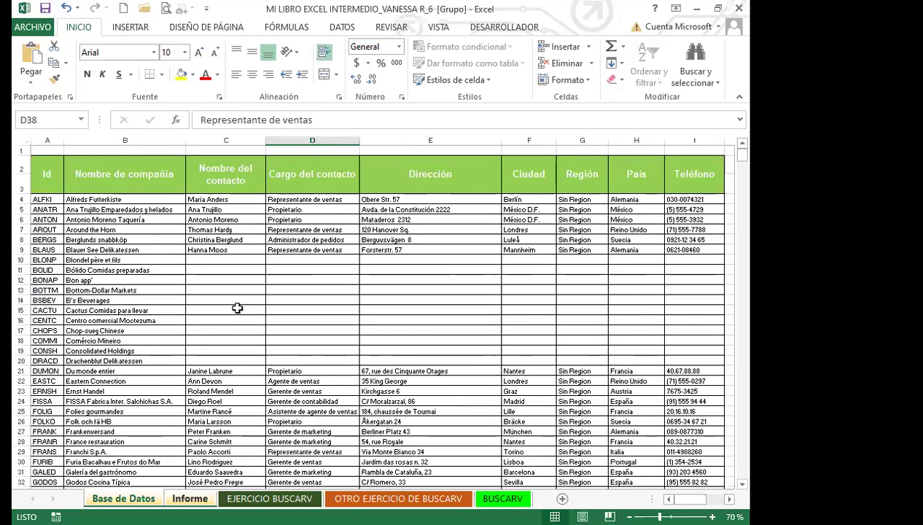
click(254, 310)
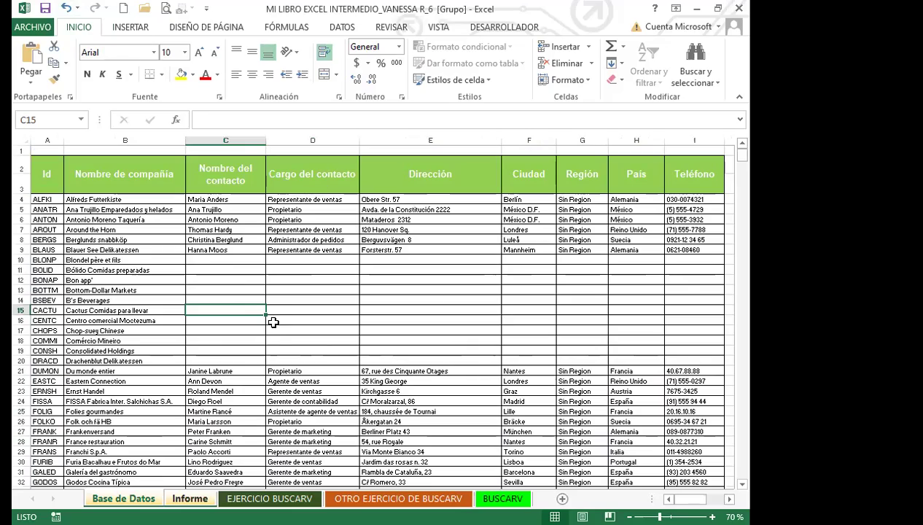
scroll(281, 317, down, 16)
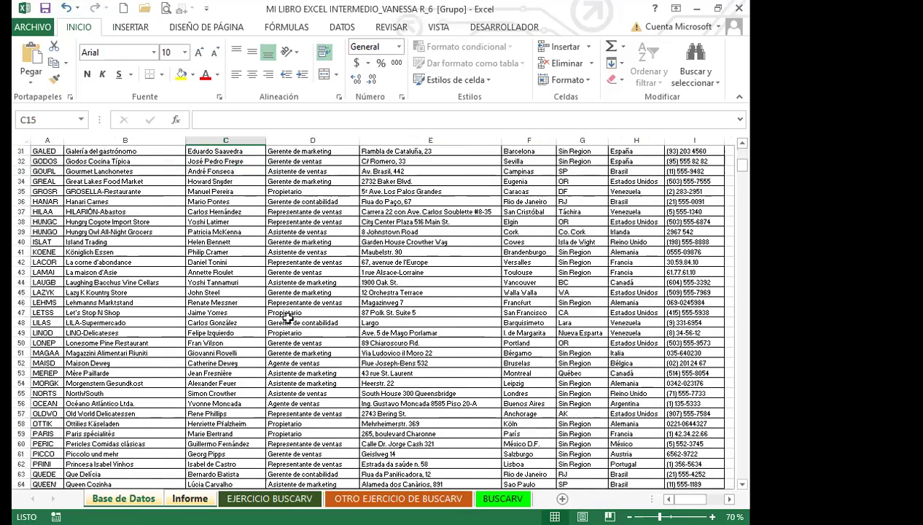
scroll(299, 312, down, 11)
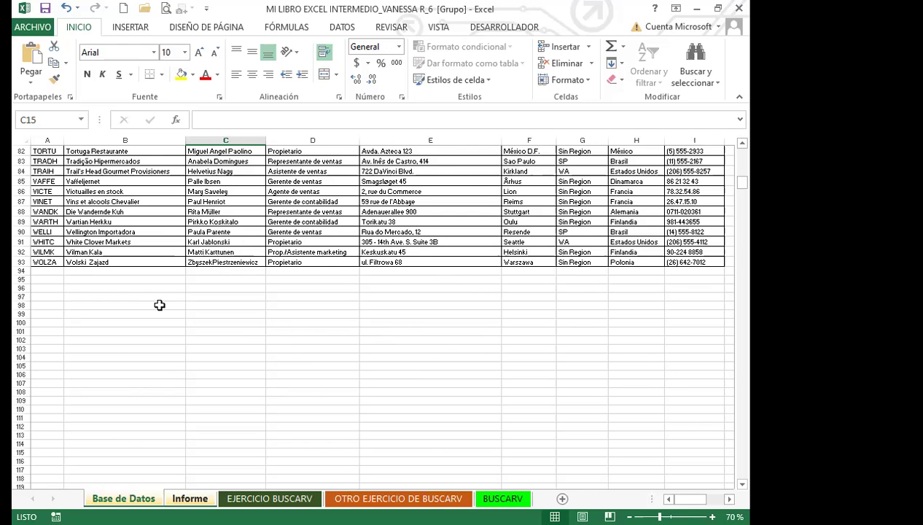
scroll(159, 304, up, 3)
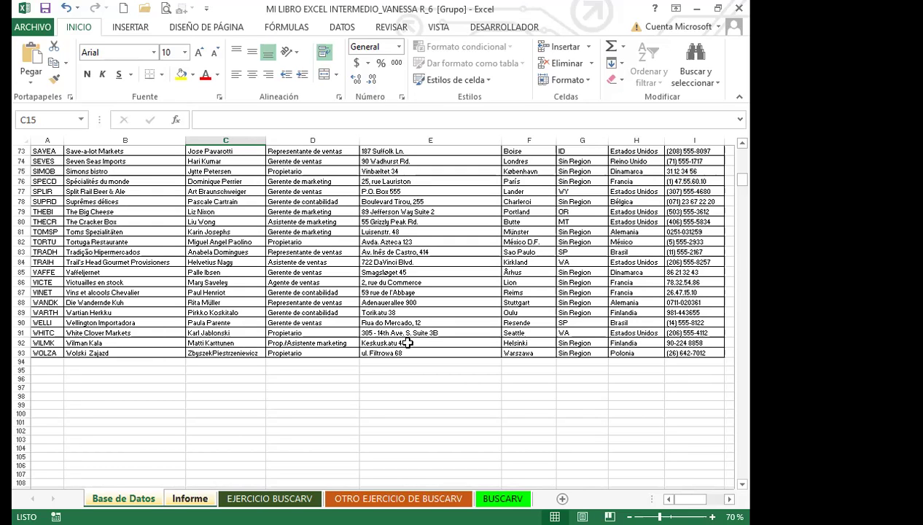
Step: Compare the customer codes and empty columns on the Informe sheet with the records on the Base de Datos sheet
key(ctrl+Page_Down)
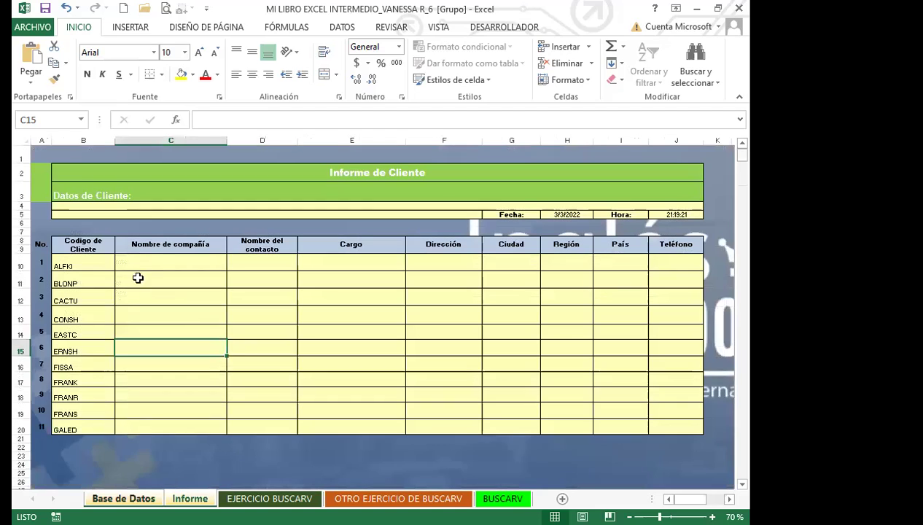
click(159, 263)
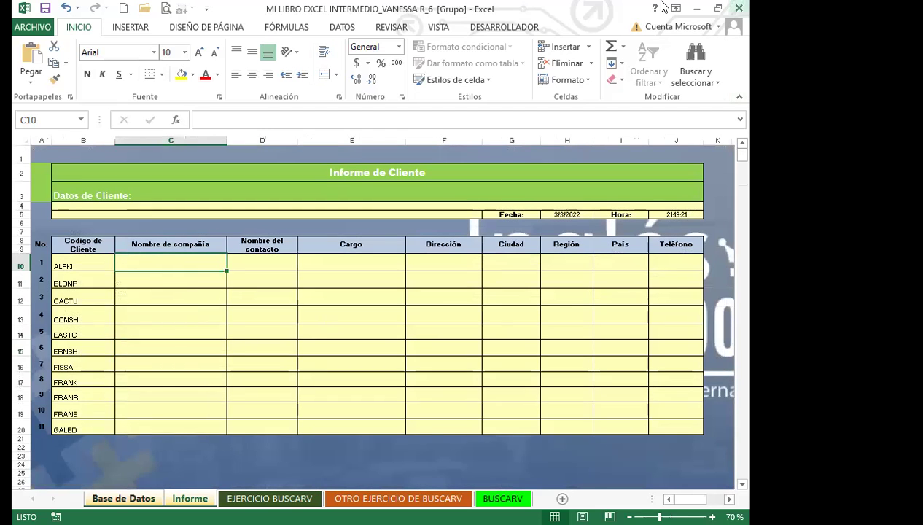
scroll(103, 305, down, 2)
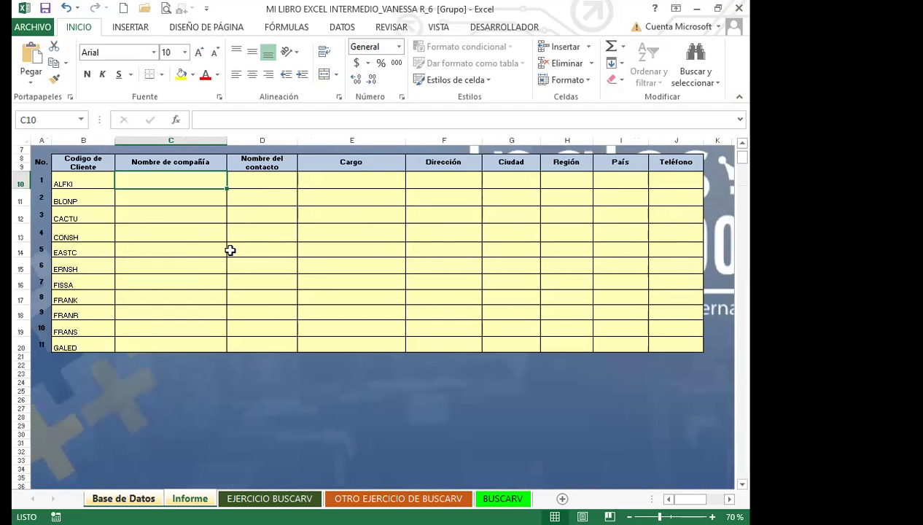
key(ctrl+Page_Up)
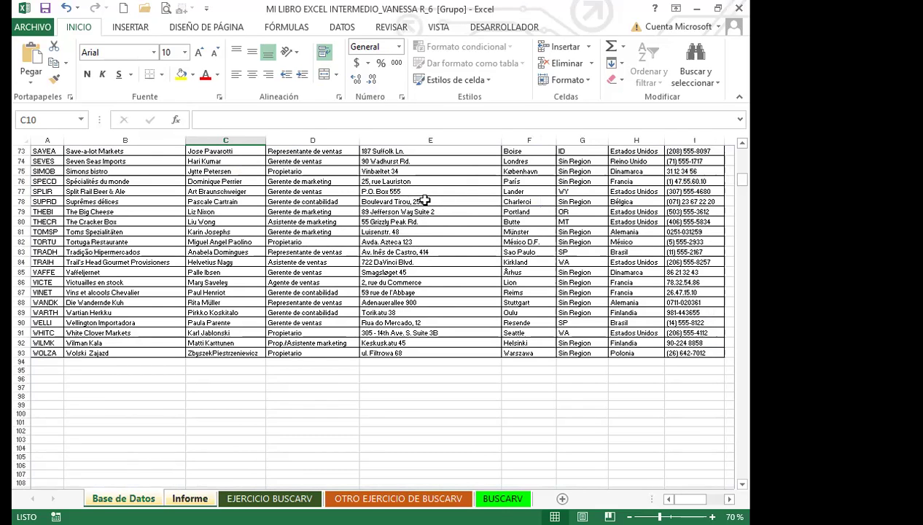
key(ctrl+Page_Down)
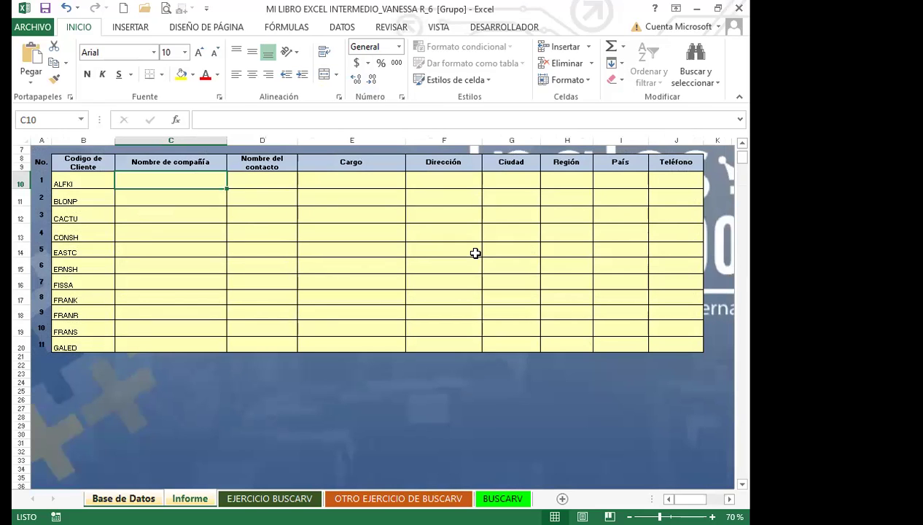
text(=)
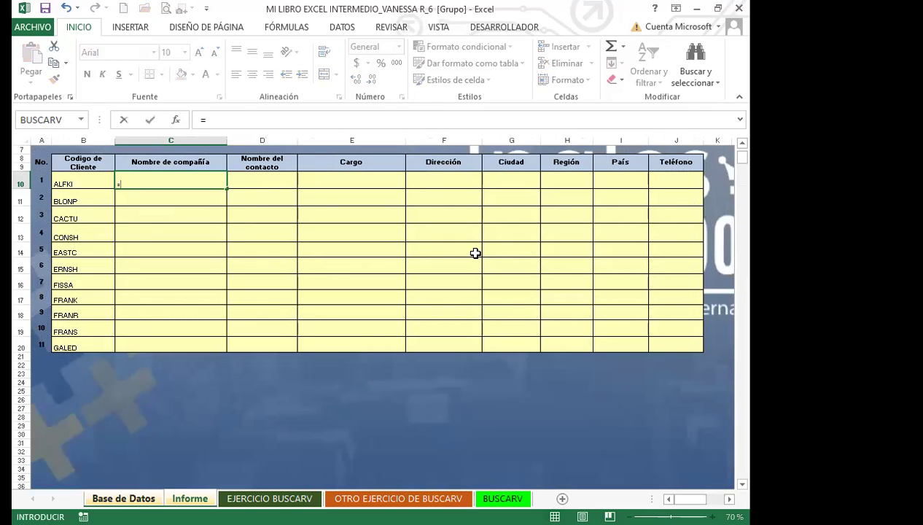
text(buscar)
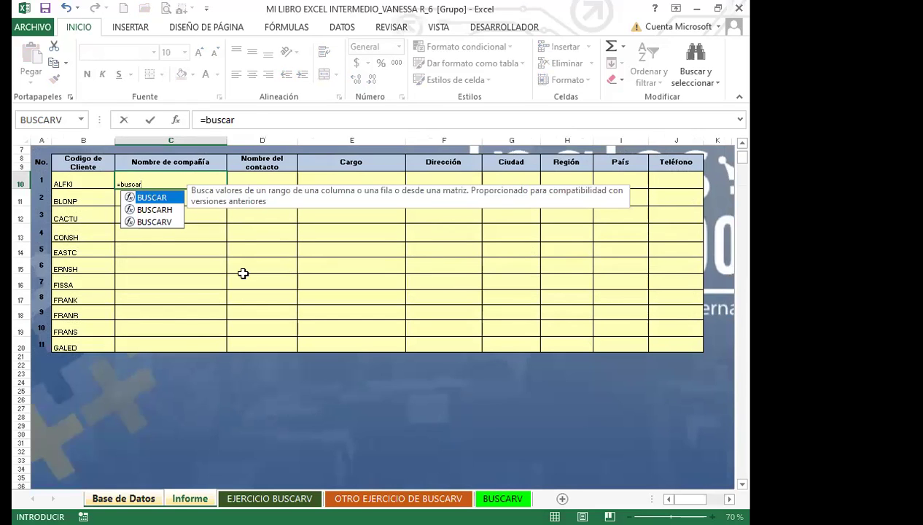
click(168, 222)
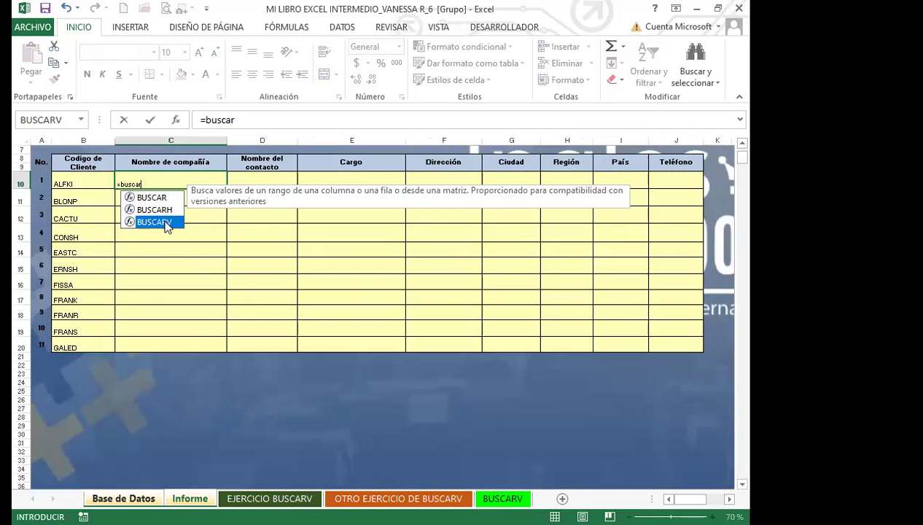
double_click(166, 222)
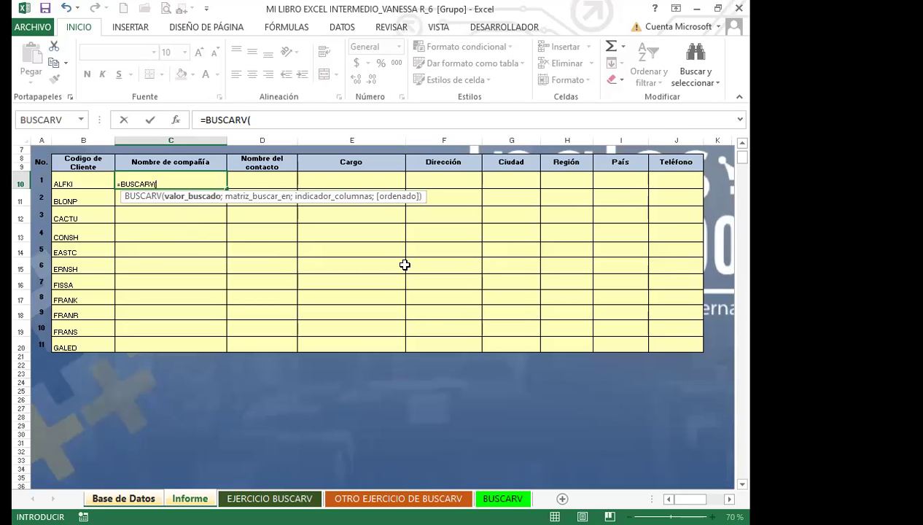
text(jue)
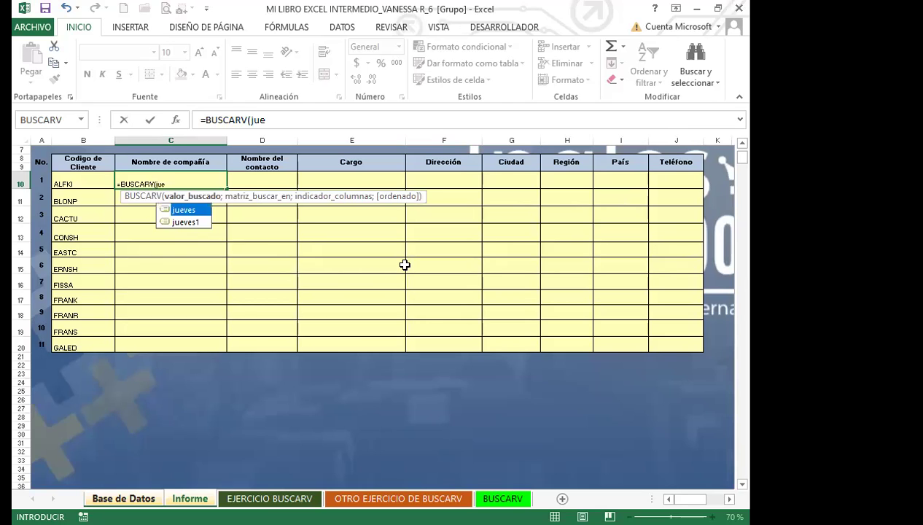
click(190, 223)
key(Tab)
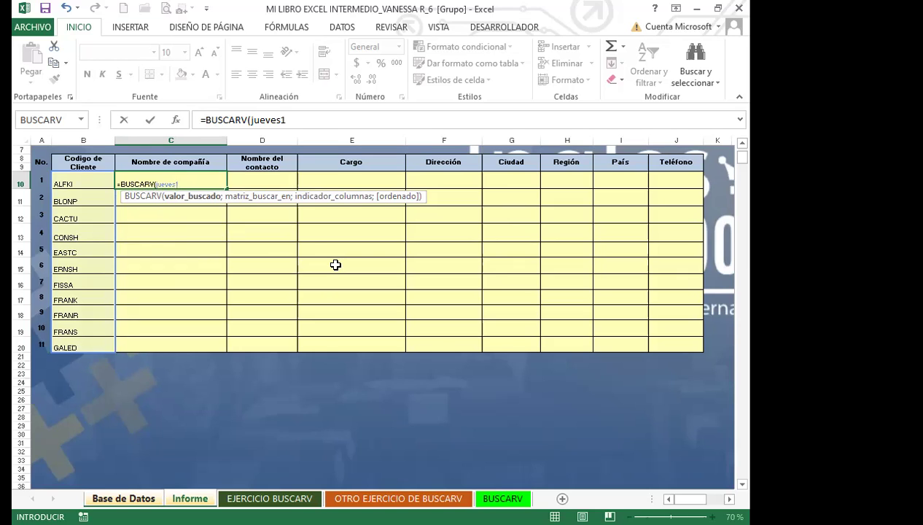
text(;)
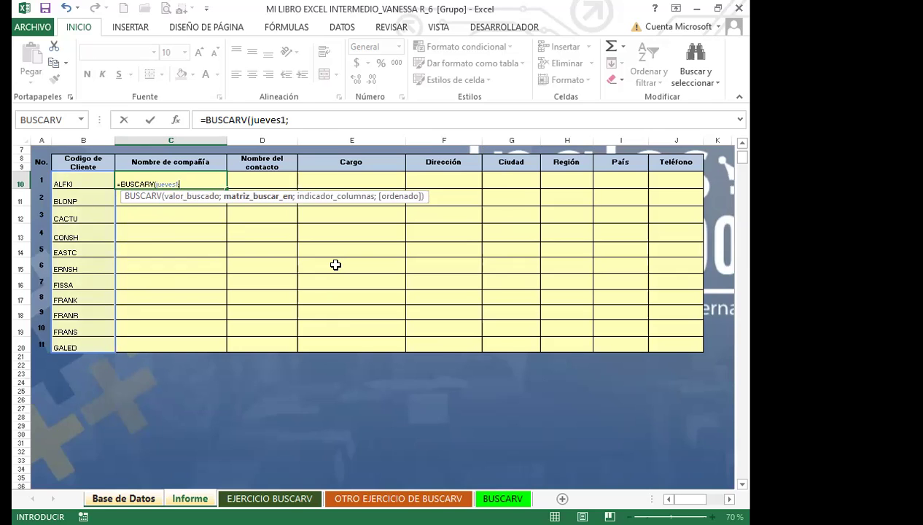
text(jue)
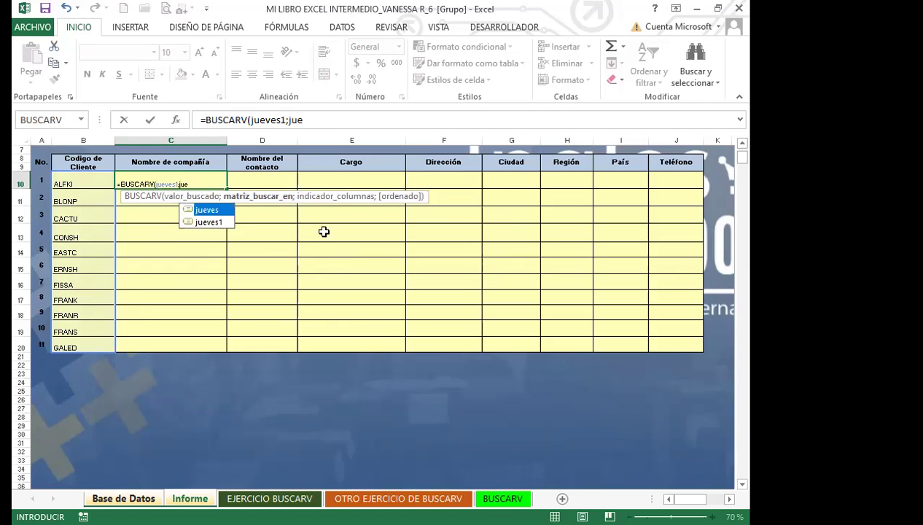
double_click(223, 210)
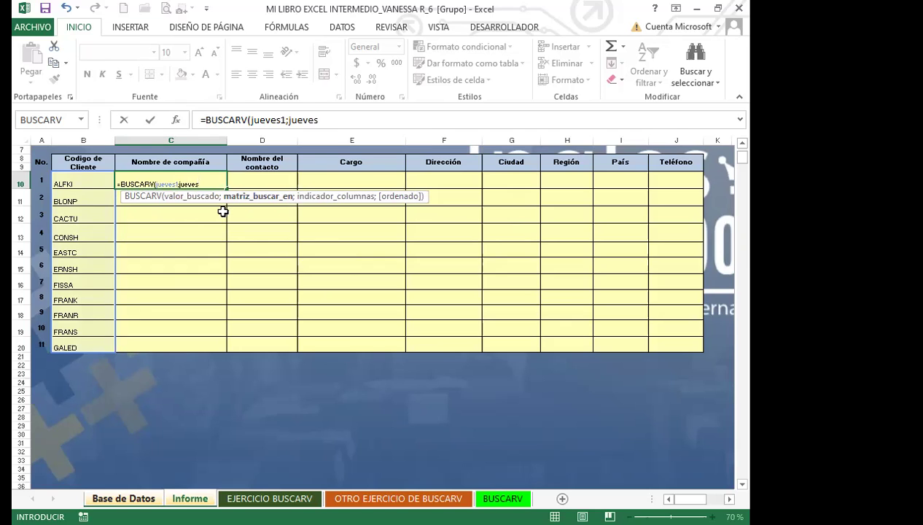
text(;)
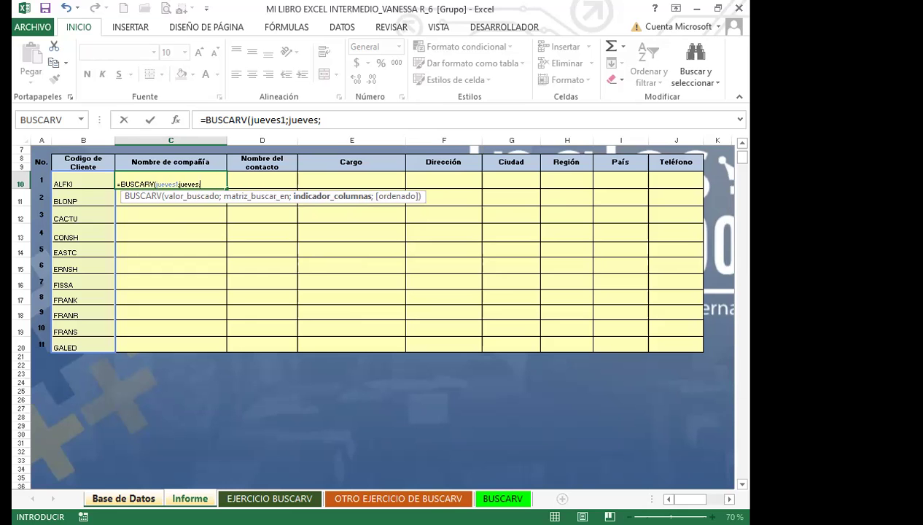
key(BackSpace)
key(BackSpace)
key(BackSpace)
key(BackSpace)
key(BackSpace)
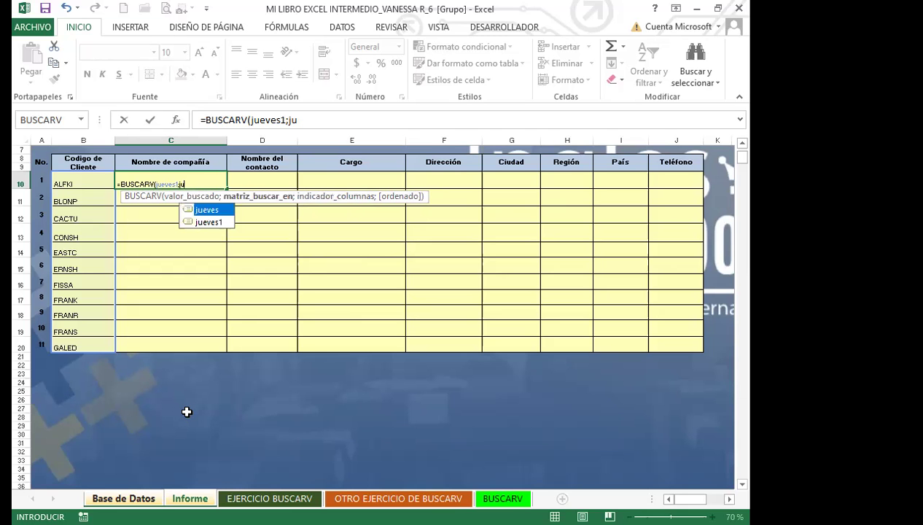
key(Escape)
Step: Examine the column headings on the Base de Datos sheet in order, from Id to Teléfono, to determine their column positions
key(ctrl+Page_Up)
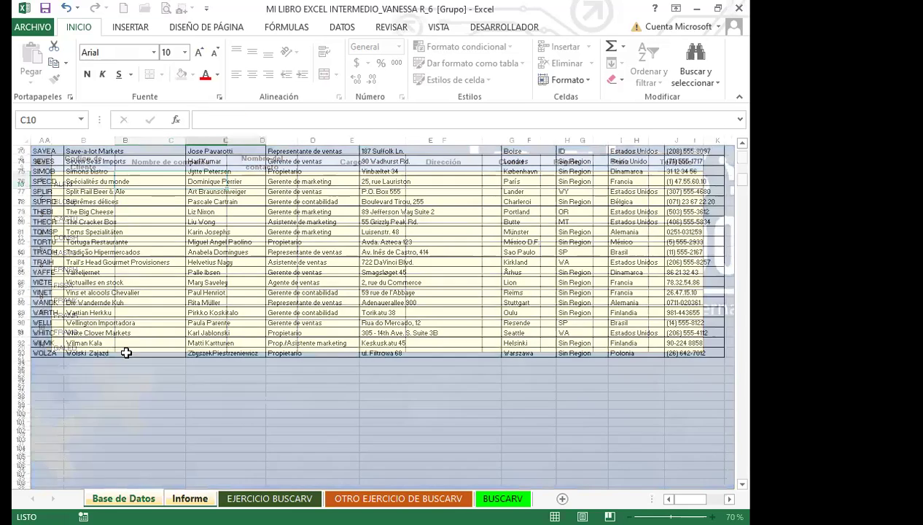
scroll(110, 277, up, 20)
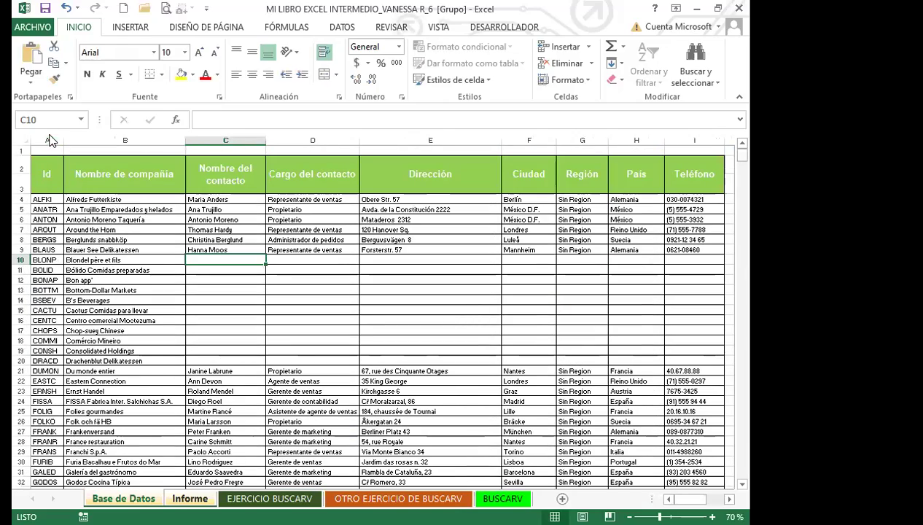
click(49, 172)
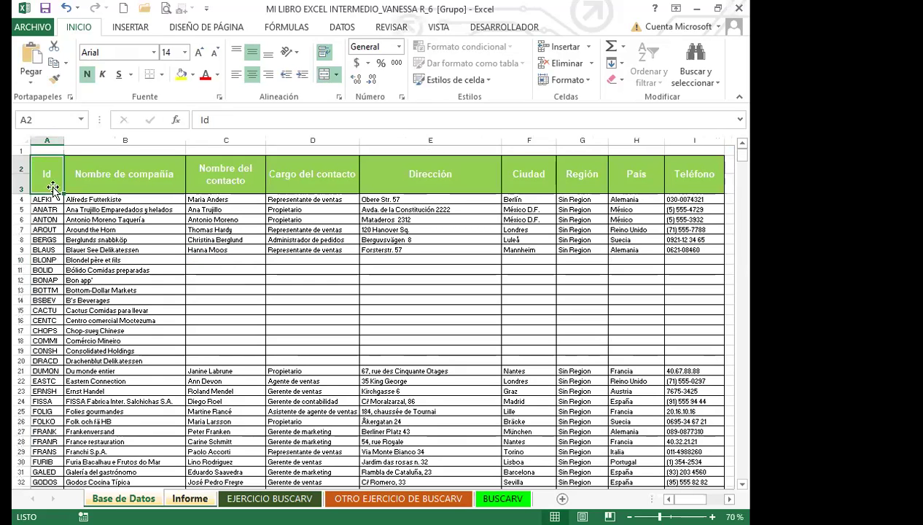
click(132, 170)
click(231, 179)
click(313, 180)
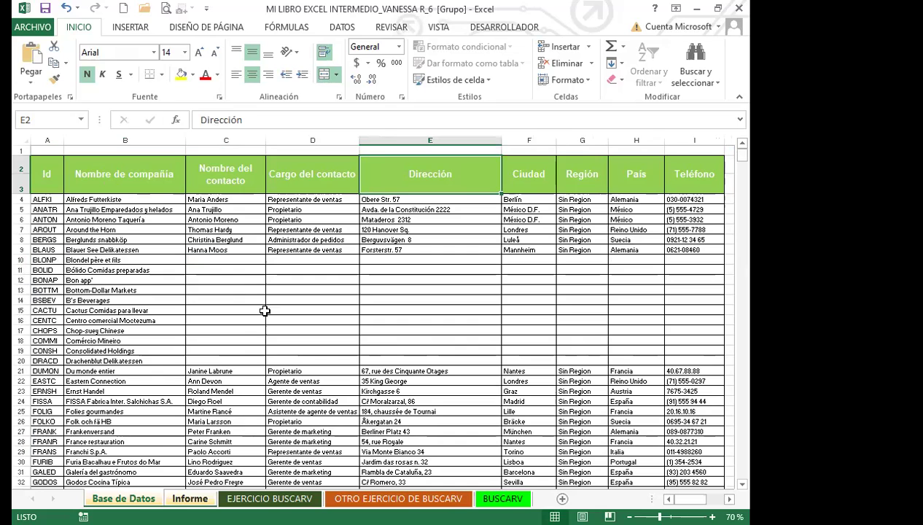
click(49, 176)
click(124, 174)
click(237, 176)
click(299, 175)
click(431, 175)
click(530, 175)
click(586, 176)
click(637, 176)
click(678, 176)
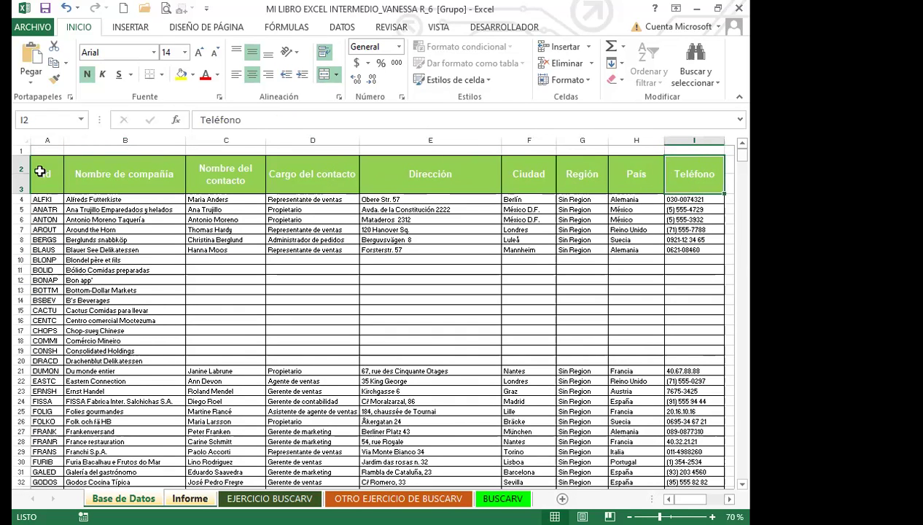
click(40, 171)
click(688, 183)
click(124, 183)
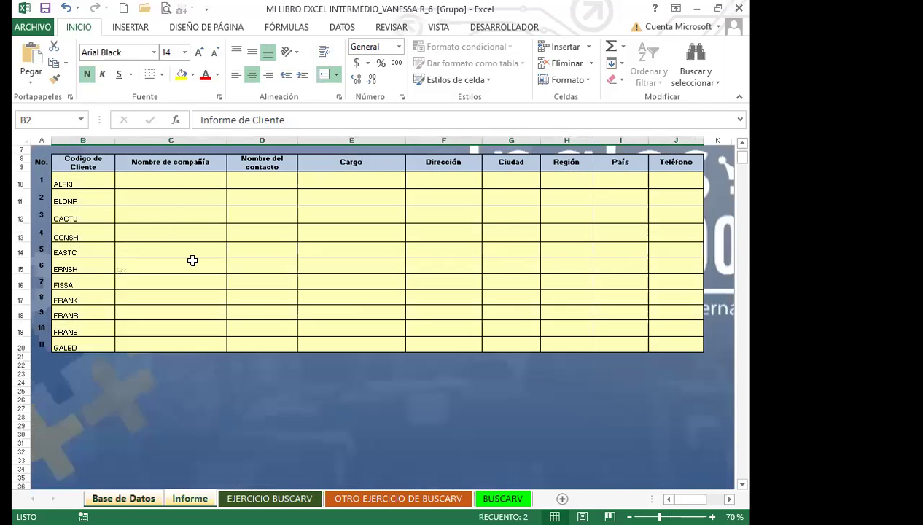
Step: Enter =BUSCARV(jueves1;jueves;2;0) in cell C10 of the Informe sheet to look up the company name for ALFKI
click(185, 183)
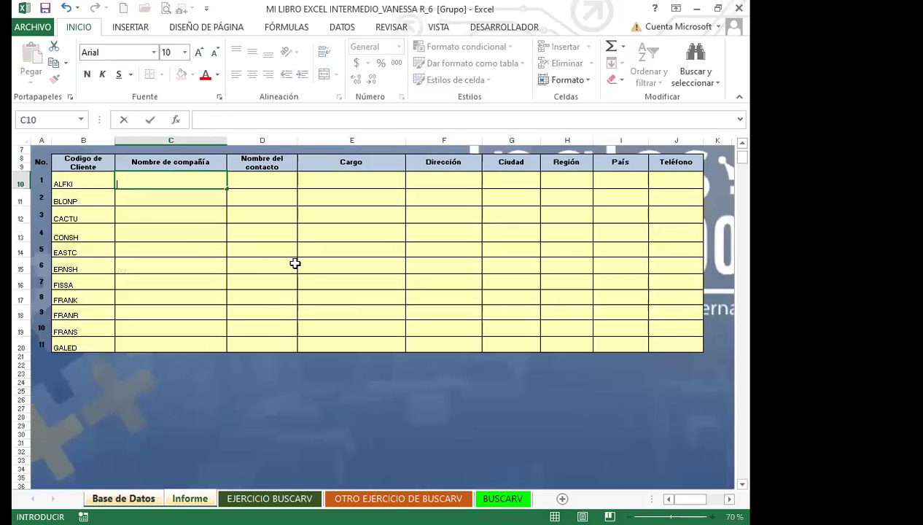
text(=)
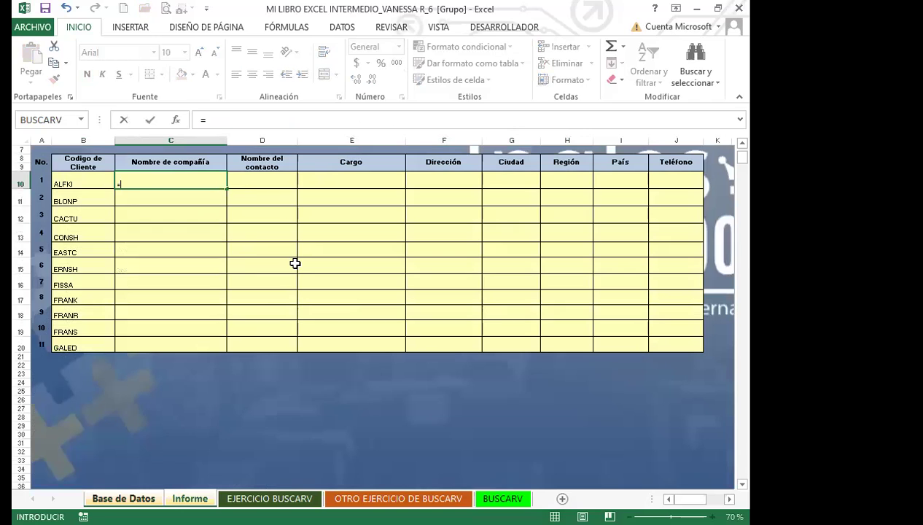
text(bus)
click(151, 221)
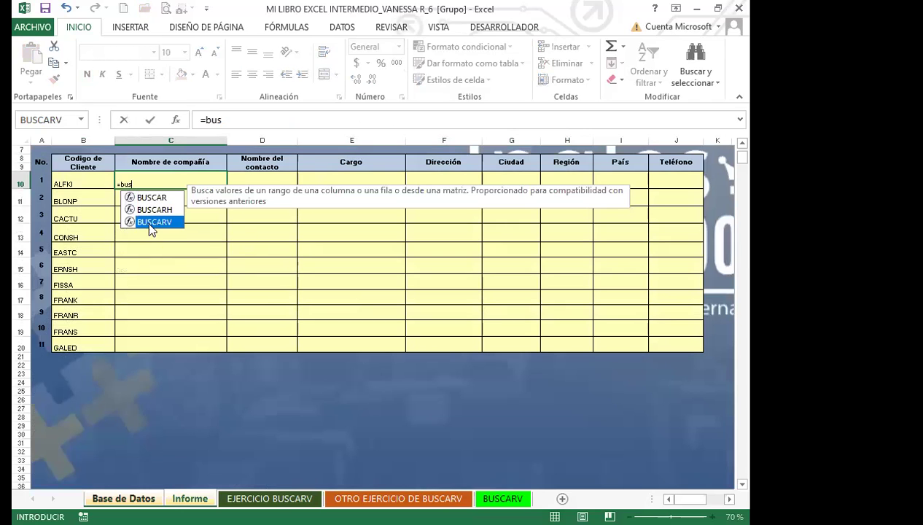
double_click(153, 222)
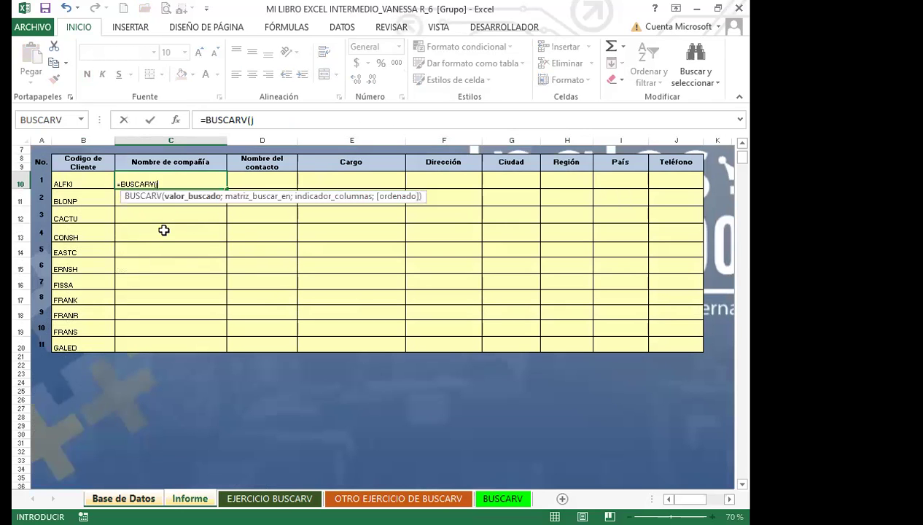
text(jueves1;ju)
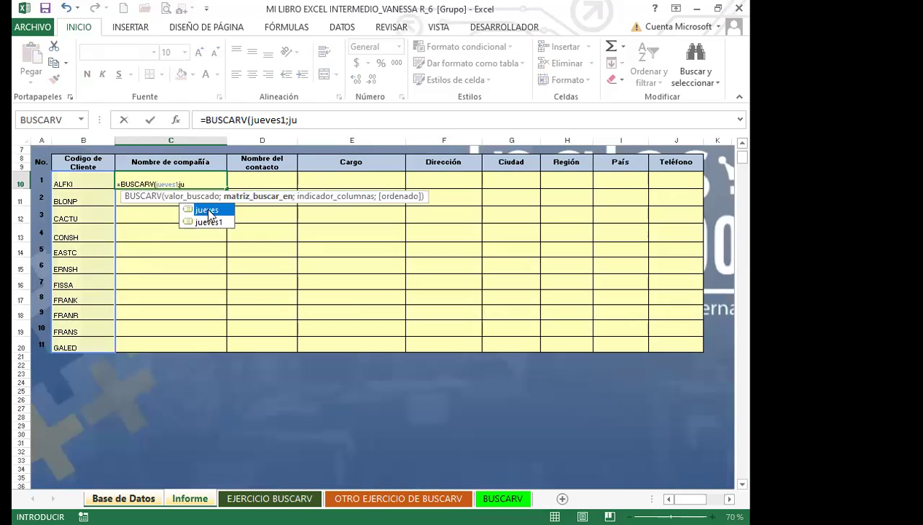
key(Tab)
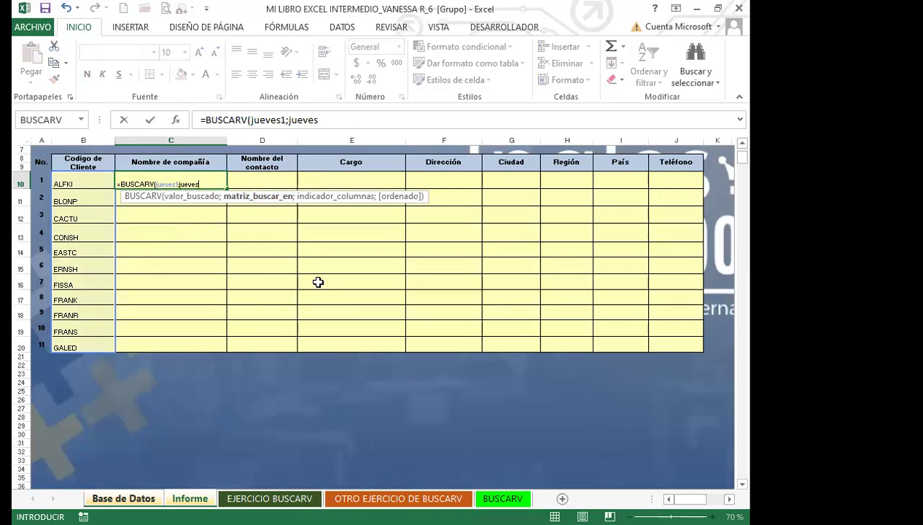
text(;)
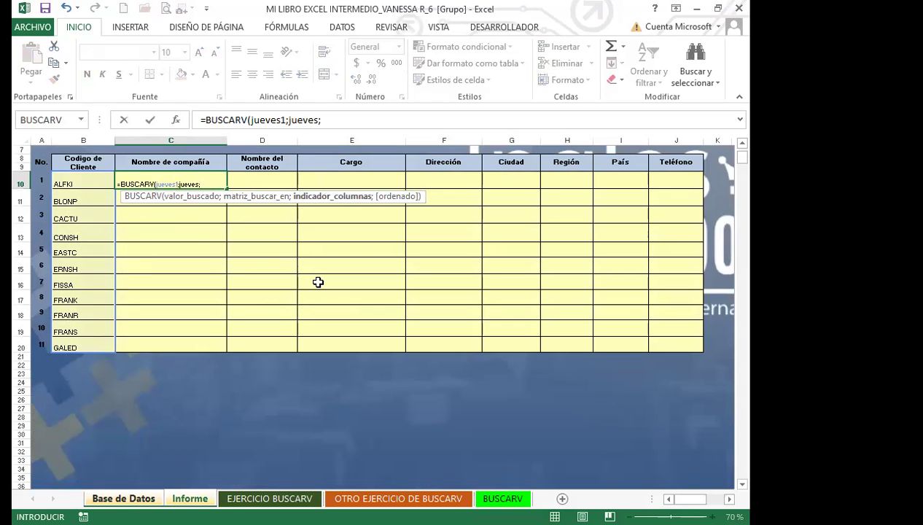
key(BackSpace)
text(;)
text(2;)
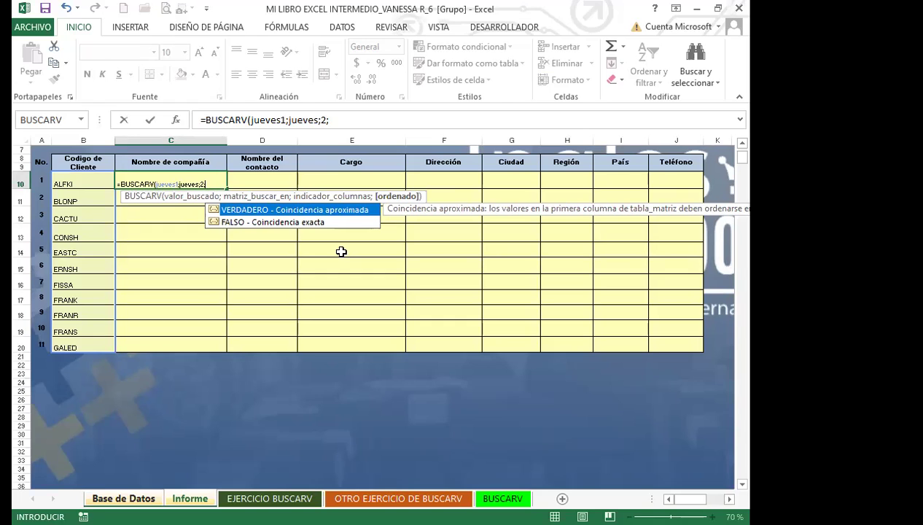
text(0)
text())
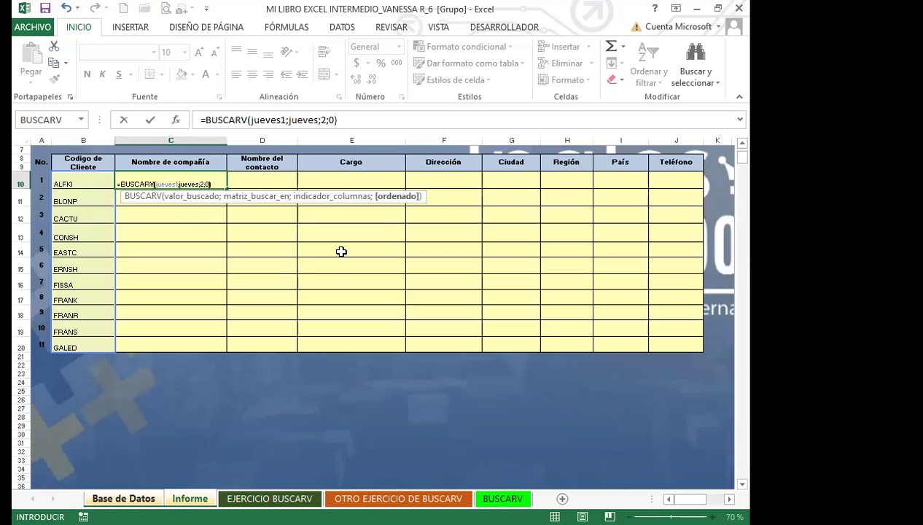
key(Return)
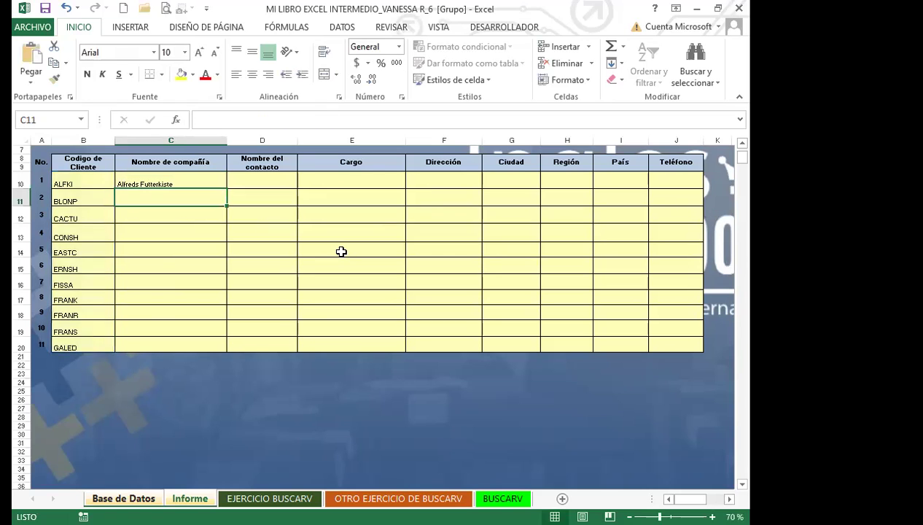
Step: Compare the company name looked up for ALFKI in C10 with its record on the Base de Datos sheet
click(179, 182)
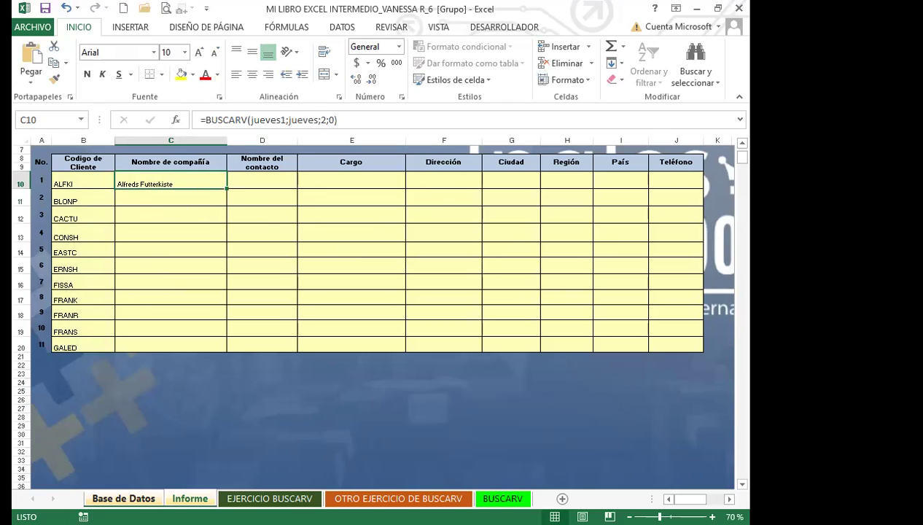
key(ctrl+Page_Up)
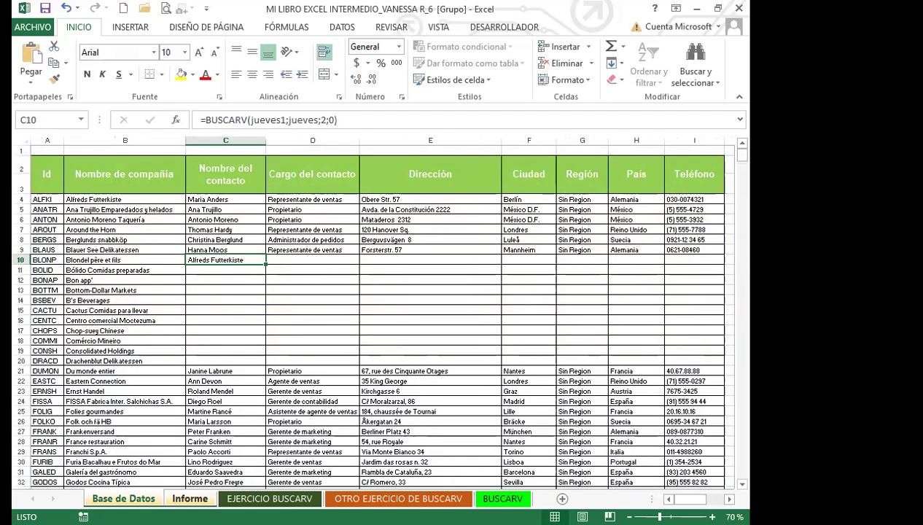
click(141, 199)
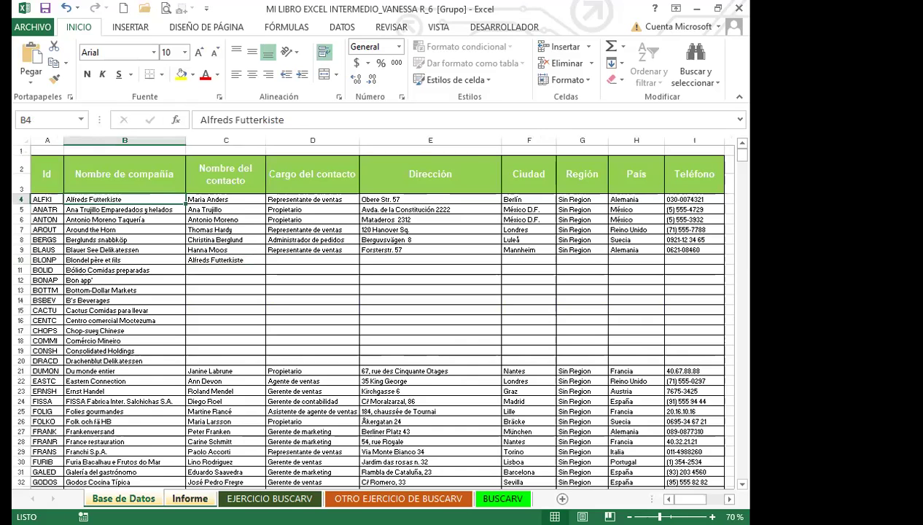
key(ctrl+Page_Down)
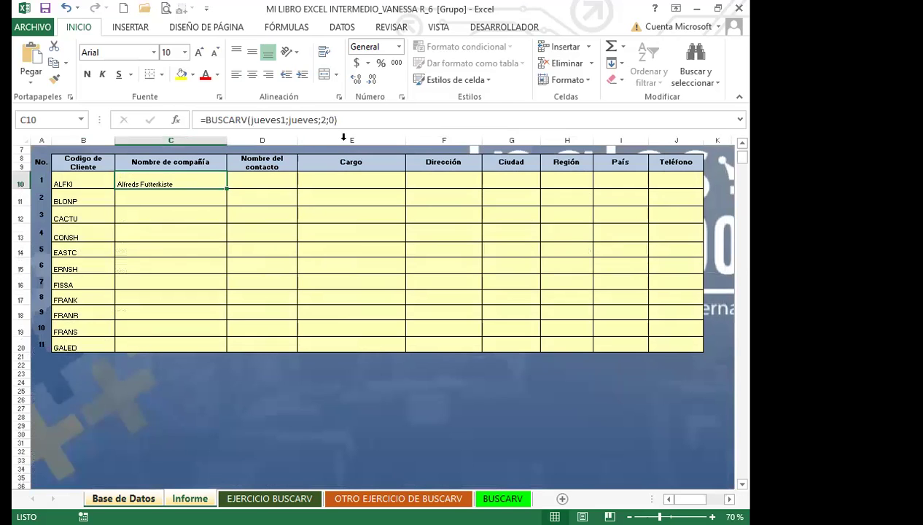
Step: Copy the C10 formula down to C20 and across row 10 to the Teléfono column
drag(227, 189, 227, 351)
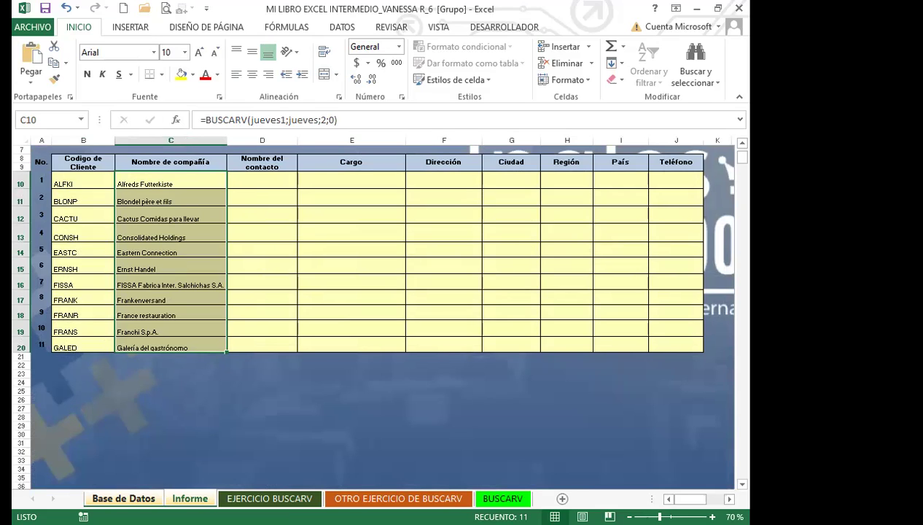
click(200, 188)
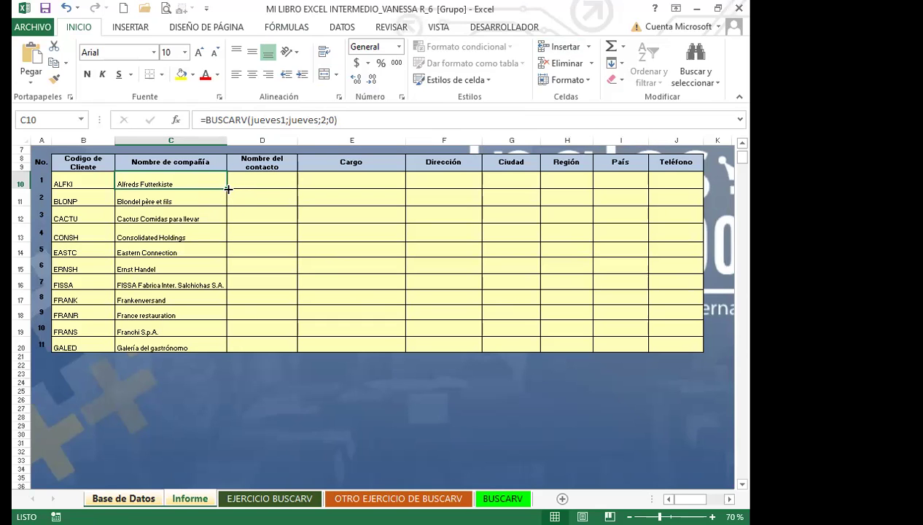
drag(228, 188, 685, 186)
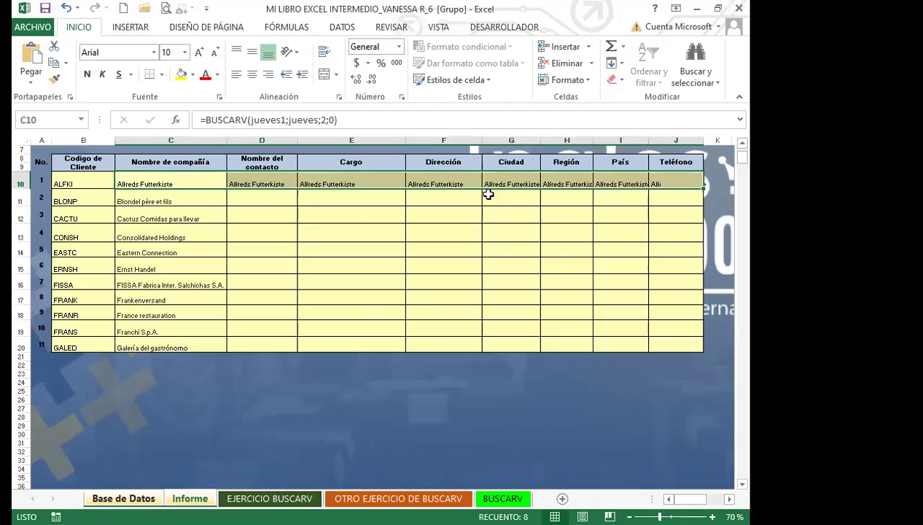
Step: Set the BUSCARV column index to 3 in D10 for Nombre del contacto and to 4 in E10 for Cargo
click(249, 182)
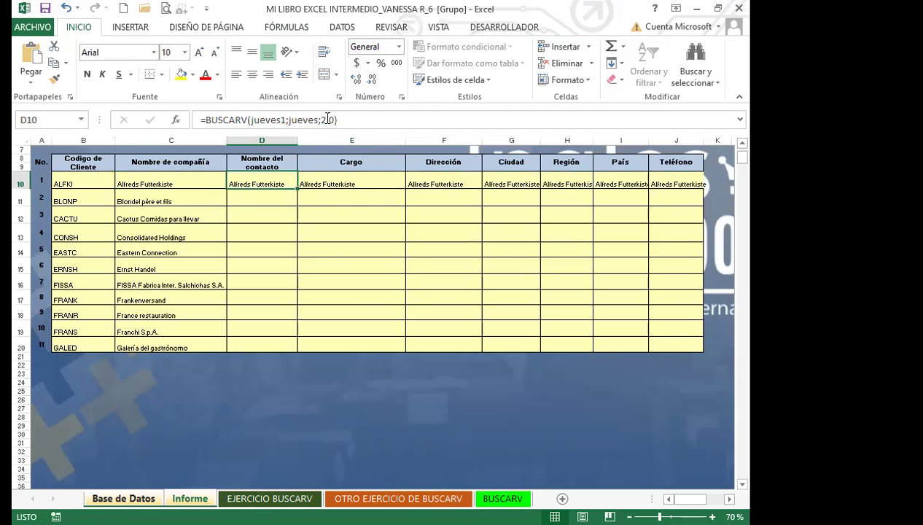
click(326, 119)
key(BackSpace)
text(3)
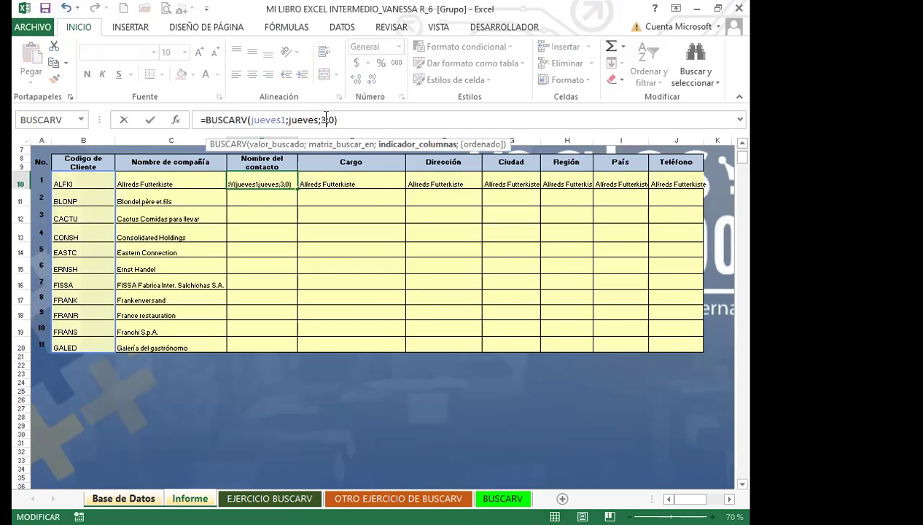
key(Tab)
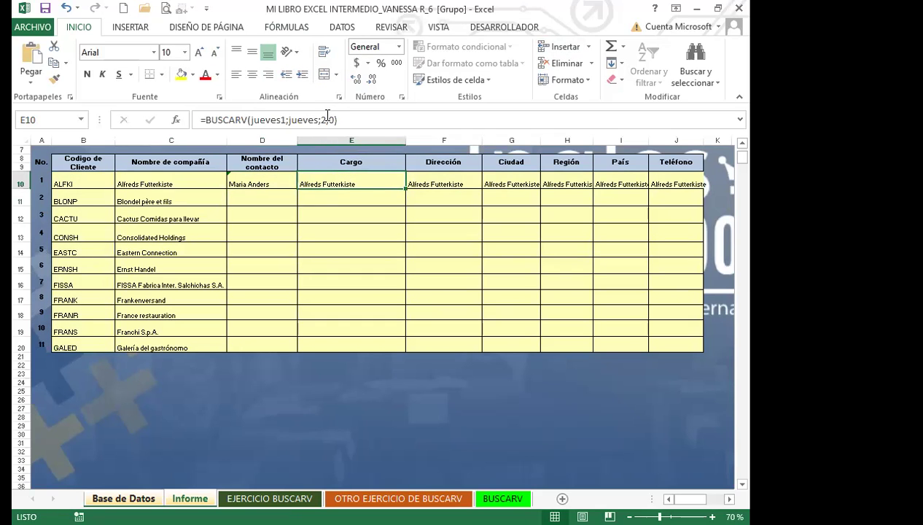
click(321, 119)
key(BackSpace)
text(4)
key(Tab)
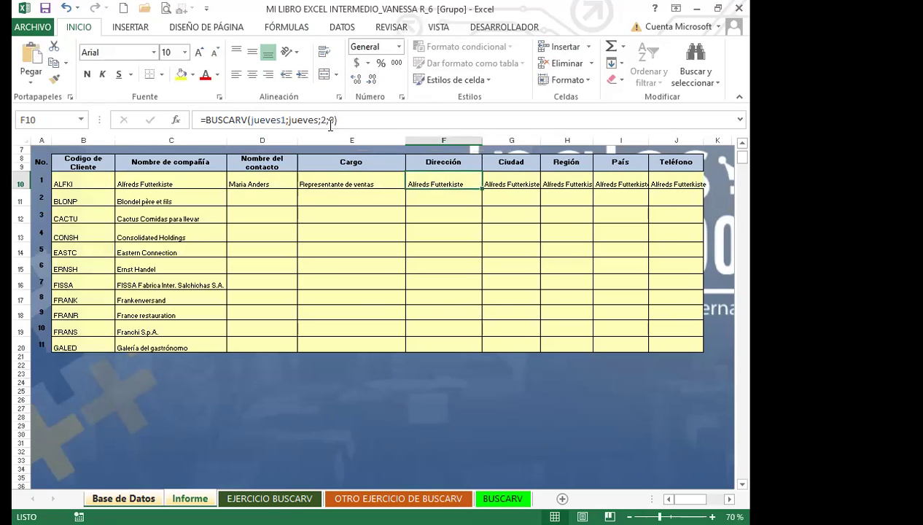
Step: Set the BUSCARV column index to 5 in F10 for Dirección and to 6 in G10 for Ciudad
click(328, 119)
key(BackSpace)
text(5)
click(514, 185)
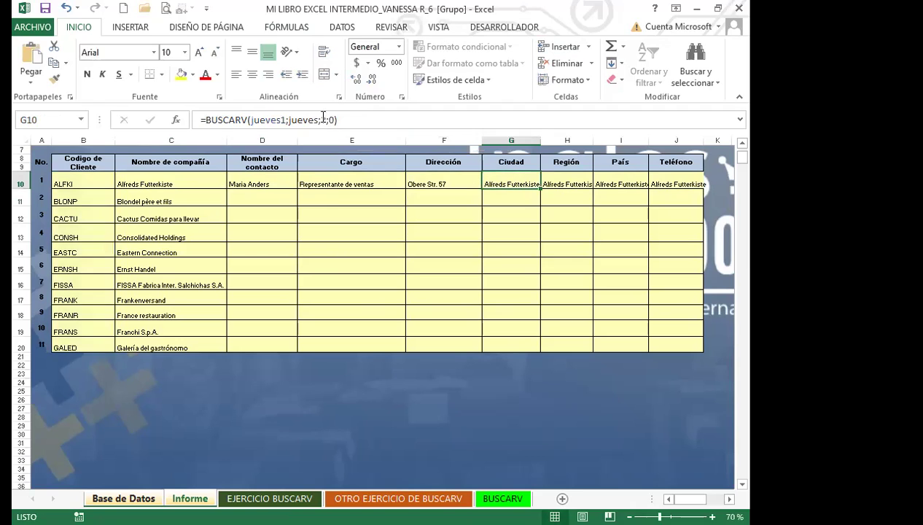
click(325, 118)
key(BackSpace)
text(6)
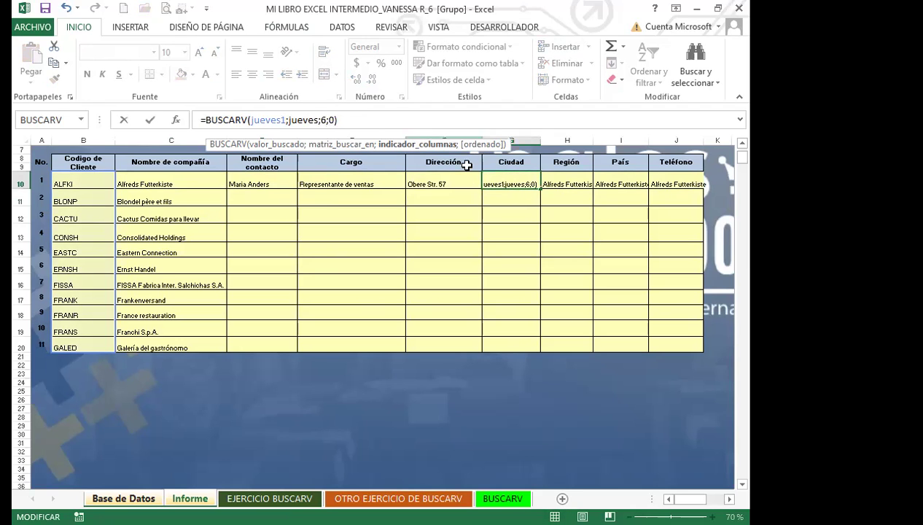
Step: Set the BUSCARV column index to 7 in H10 for Región and to 8 in I10 for País
click(570, 186)
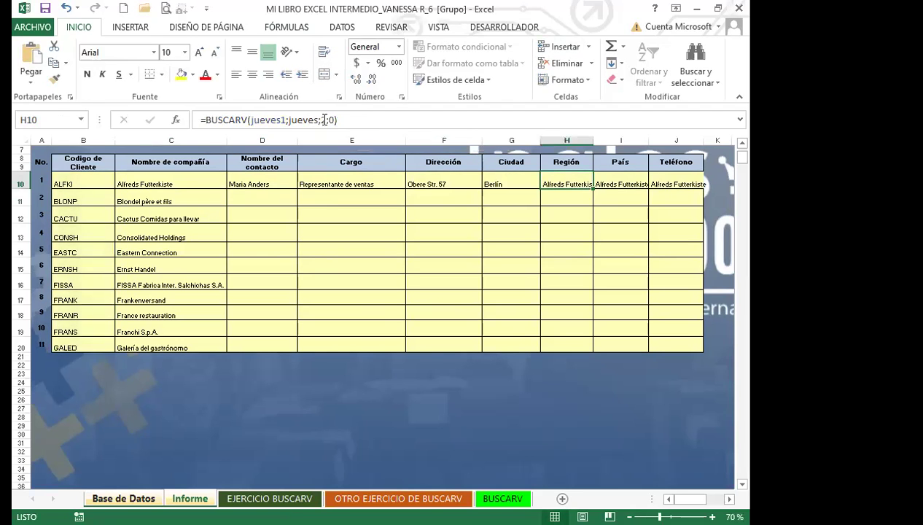
click(326, 119)
key(BackSpace)
text(7)
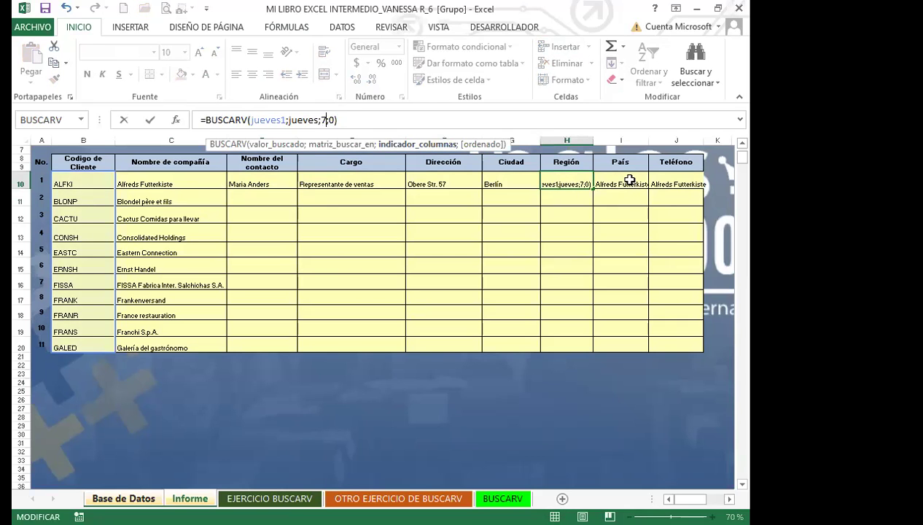
key(Tab)
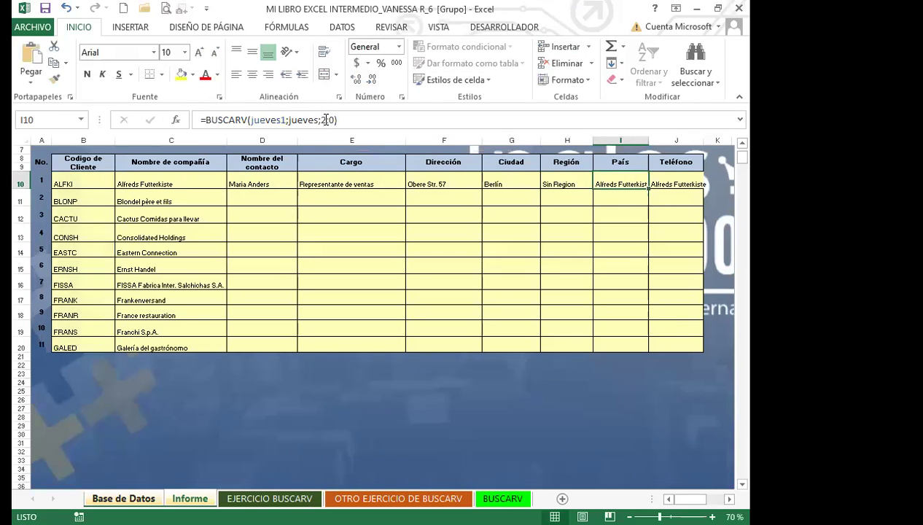
click(326, 119)
key(BackSpace)
text(8)
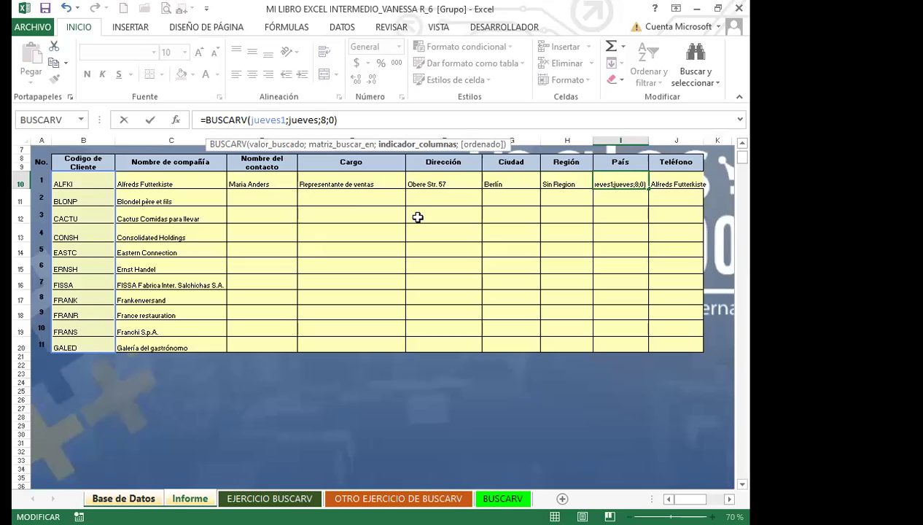
click(431, 181)
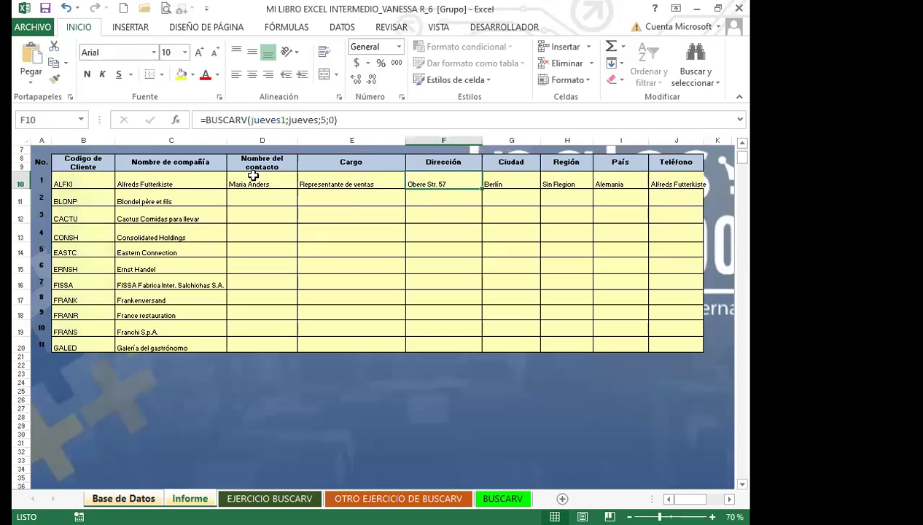
Step: Review the column index of each row 10 formula in order, from Nombre de compañía to País
click(172, 181)
click(258, 180)
click(334, 183)
click(437, 184)
click(501, 181)
click(559, 183)
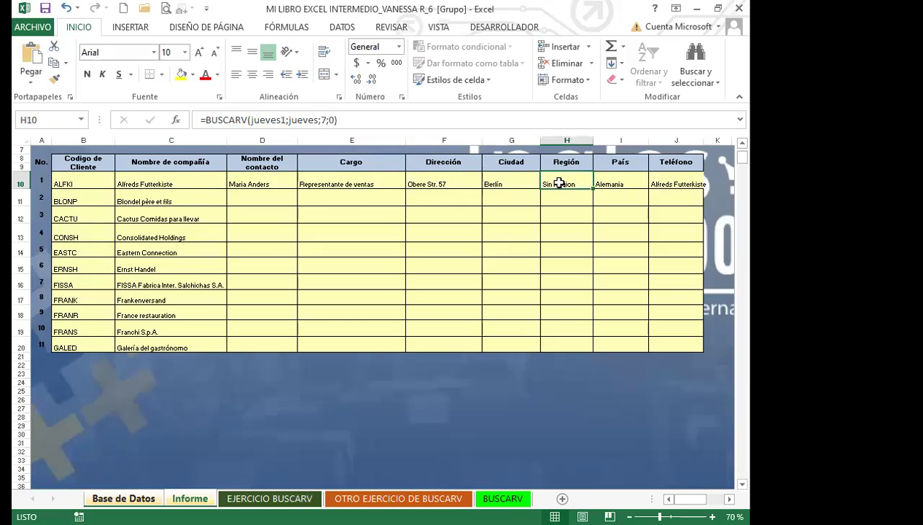
click(607, 185)
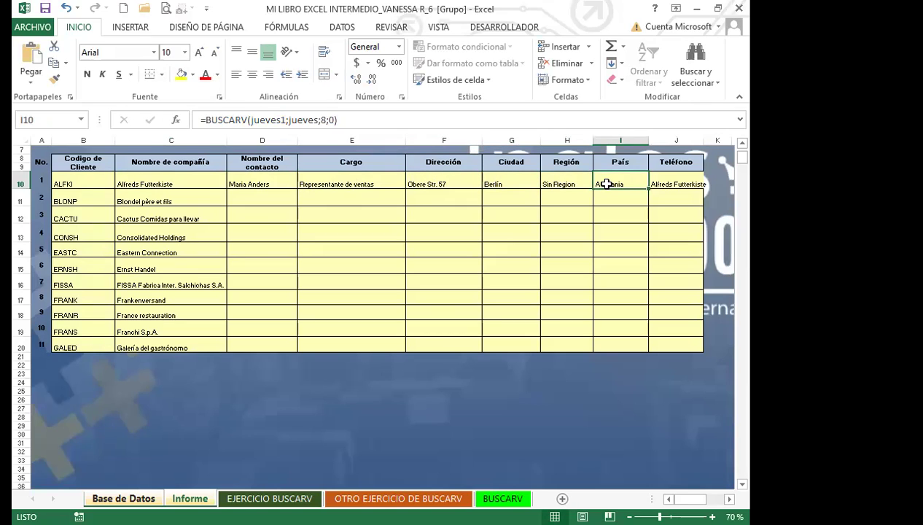
Step: Try to replace the column index of the BUSCARV formula in J10 for Teléfono
click(665, 183)
click(327, 121)
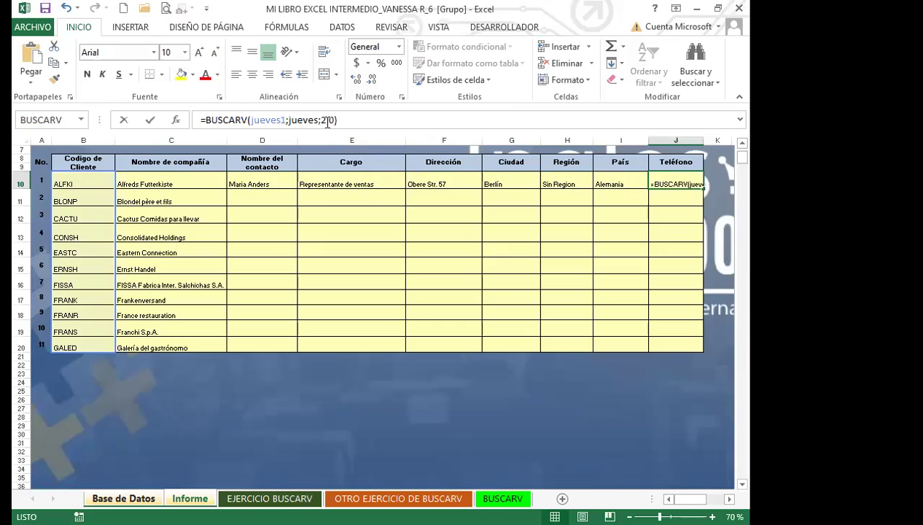
key(BackSpace)
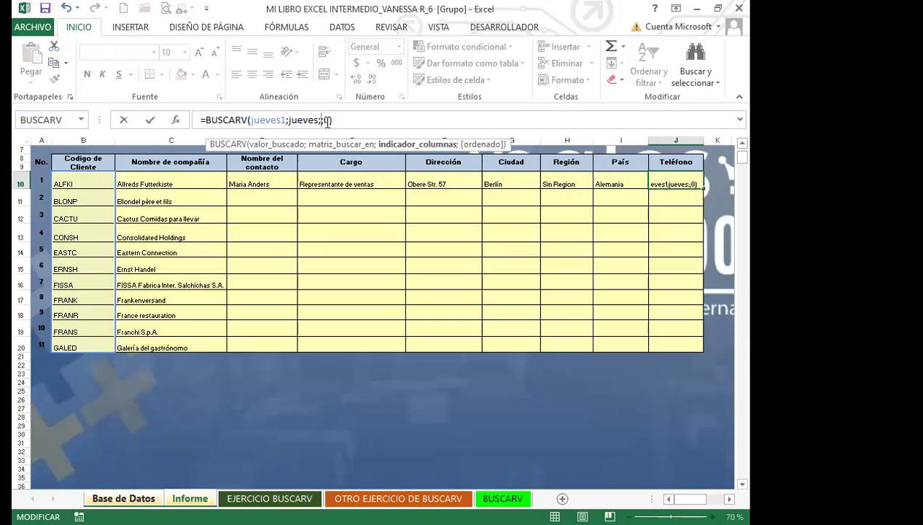
text(2)
key(Return)
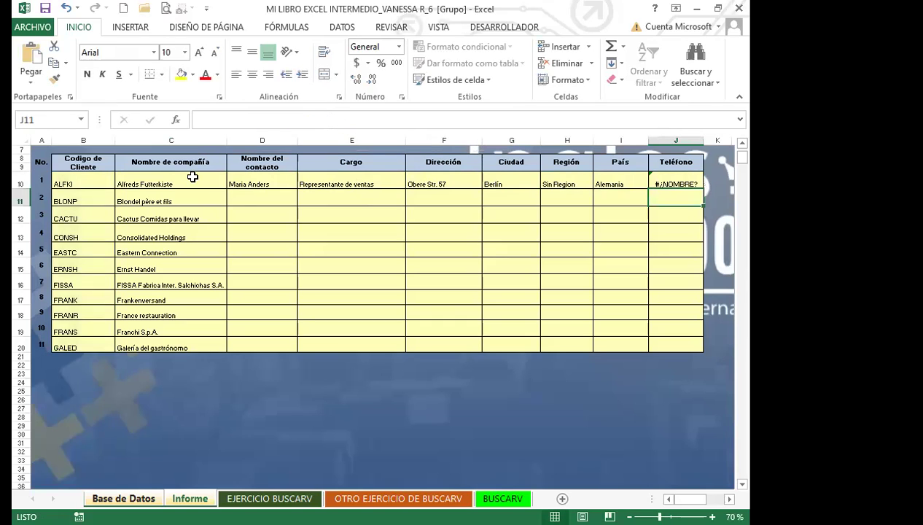
Step: Count the header columns on the Base de Datos sheet from Id to Teléfono to determine each field's BUSCARV column index
click(142, 180)
key(ctrl+Page_Up)
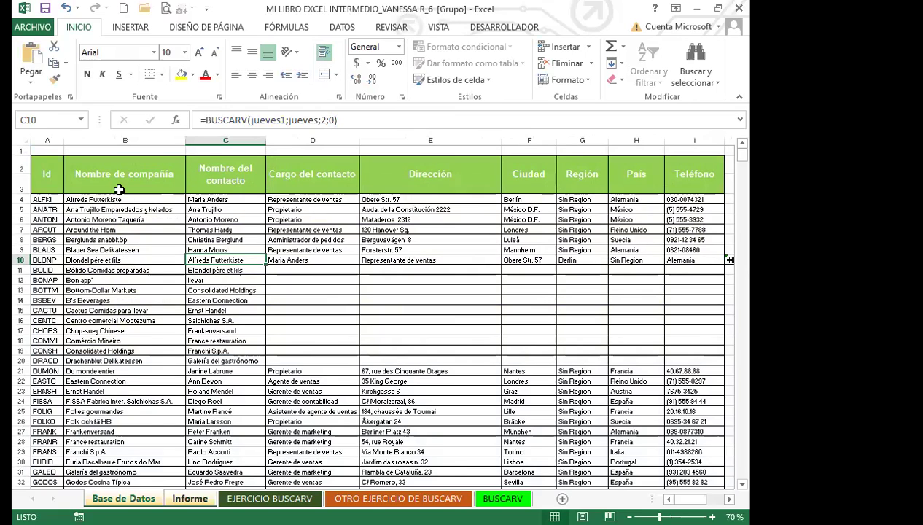
click(60, 174)
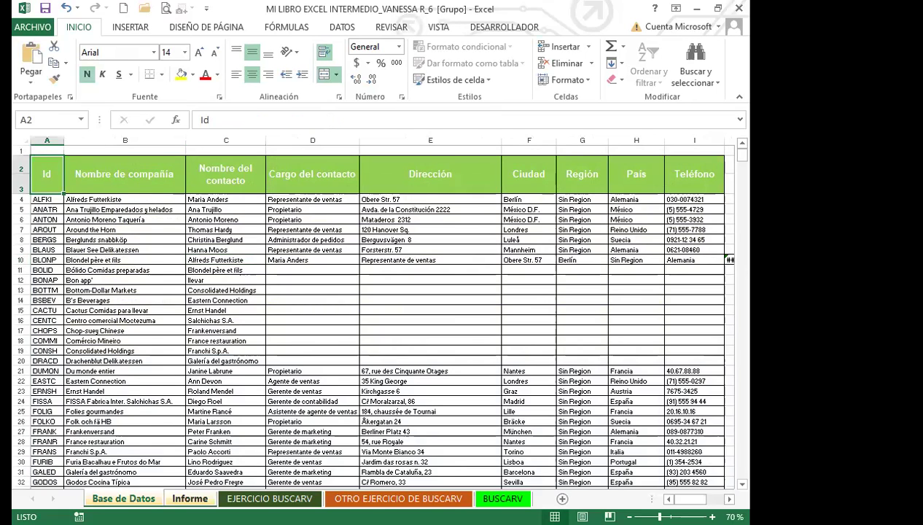
click(92, 175)
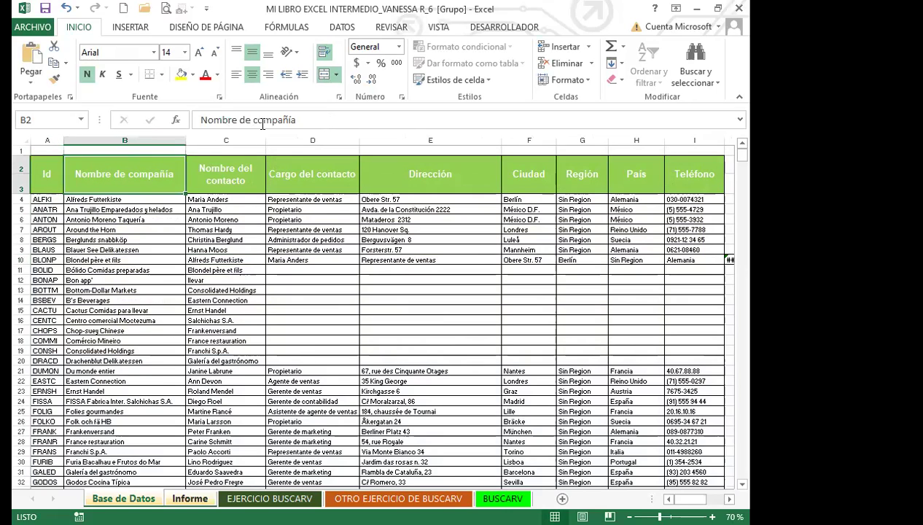
click(221, 170)
click(306, 175)
click(408, 175)
click(543, 179)
click(586, 177)
click(635, 176)
click(682, 175)
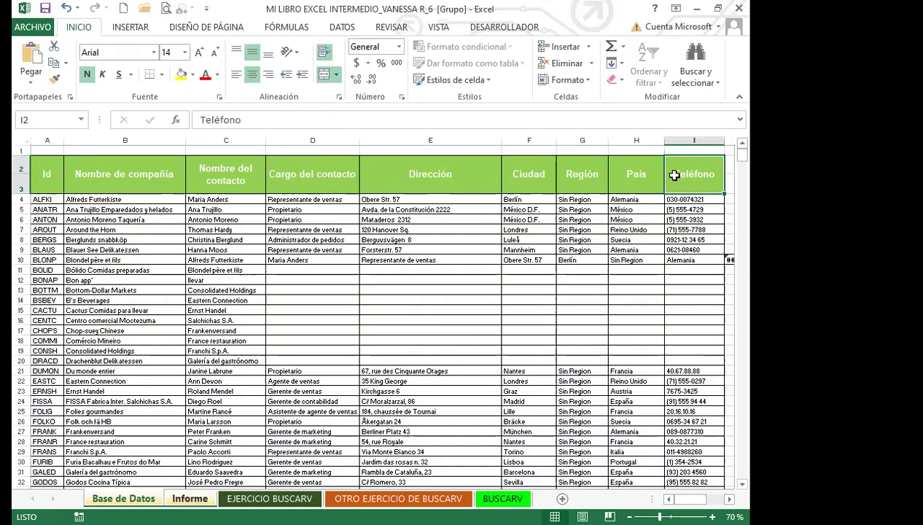
click(46, 173)
click(120, 175)
click(237, 175)
click(320, 178)
click(439, 180)
click(532, 177)
click(576, 177)
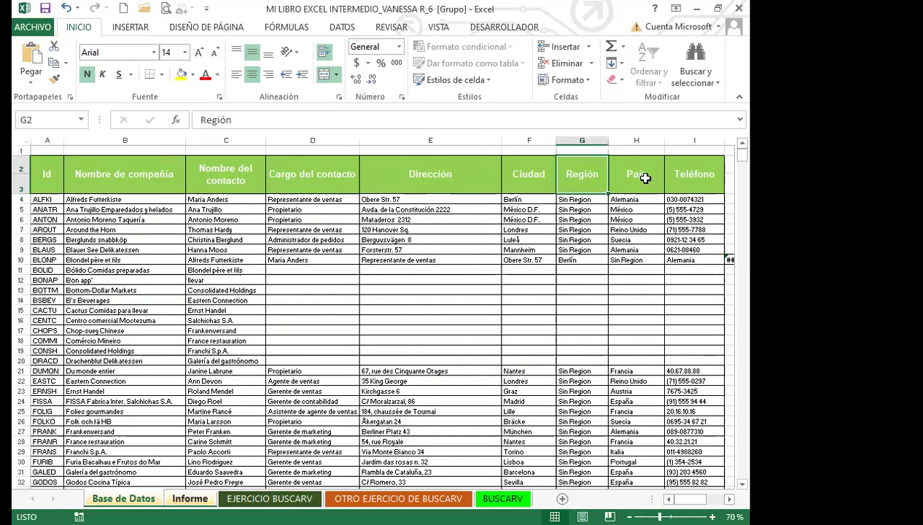
click(641, 178)
click(696, 177)
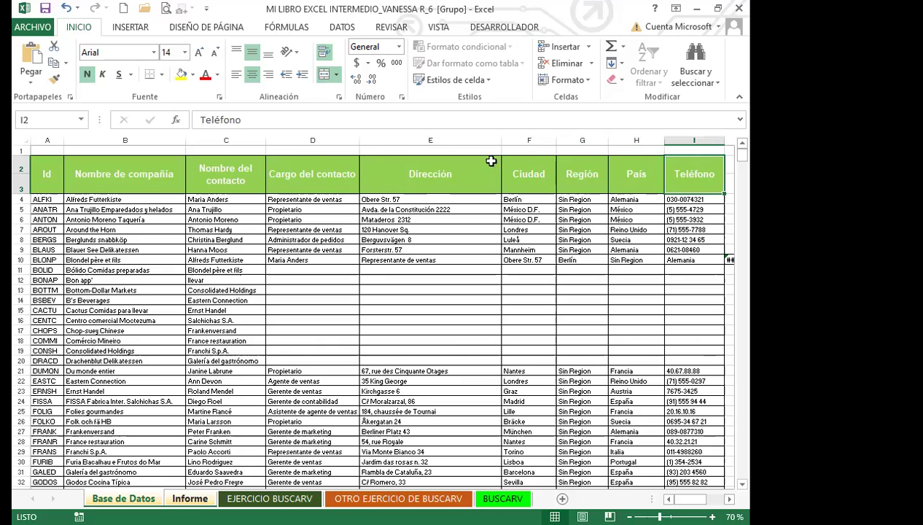
click(126, 173)
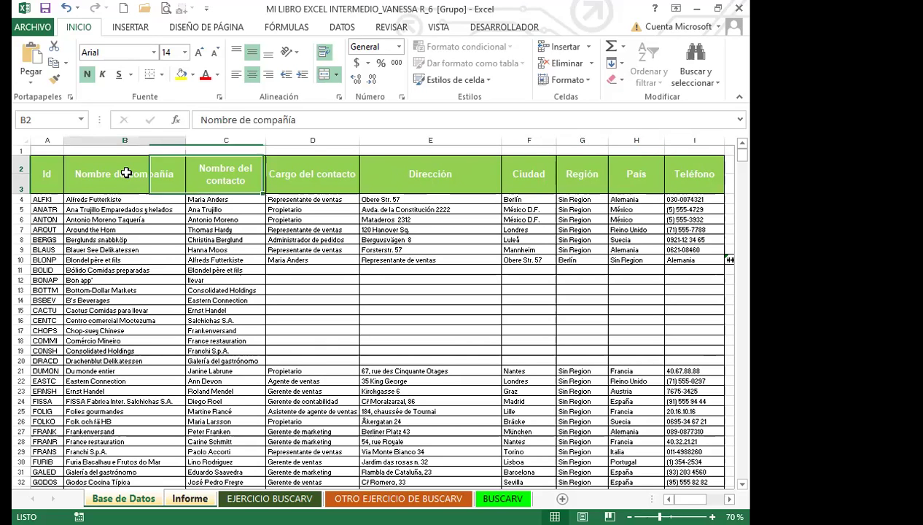
click(236, 171)
click(290, 171)
click(386, 170)
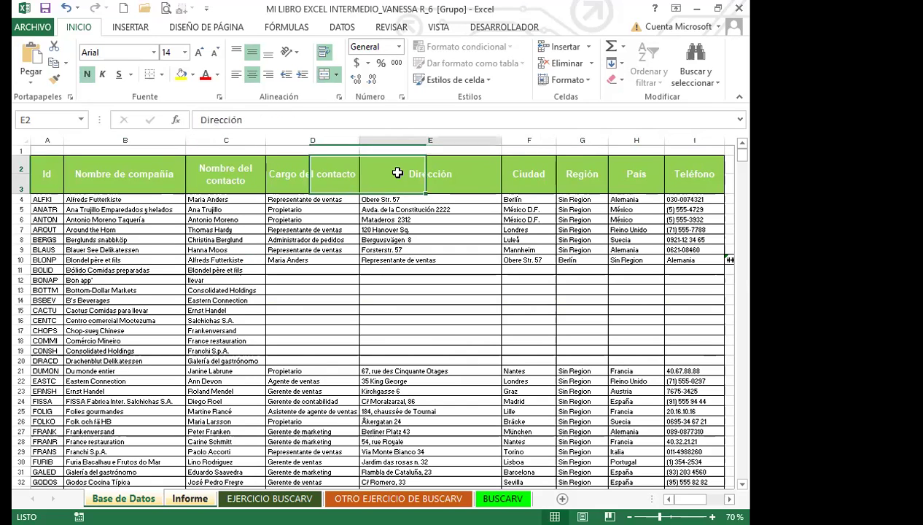
click(527, 175)
click(594, 173)
click(654, 179)
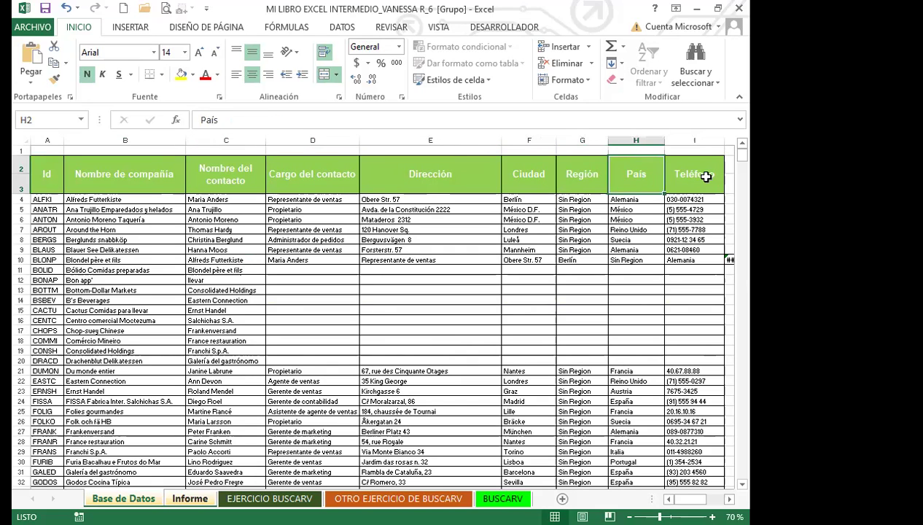
click(704, 176)
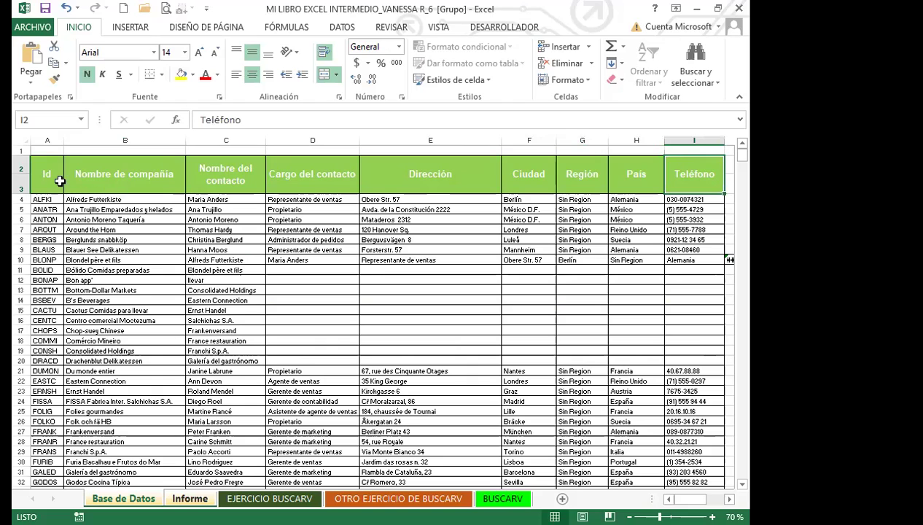
click(60, 182)
click(82, 179)
click(235, 180)
click(326, 179)
click(433, 179)
click(540, 181)
click(583, 178)
click(632, 177)
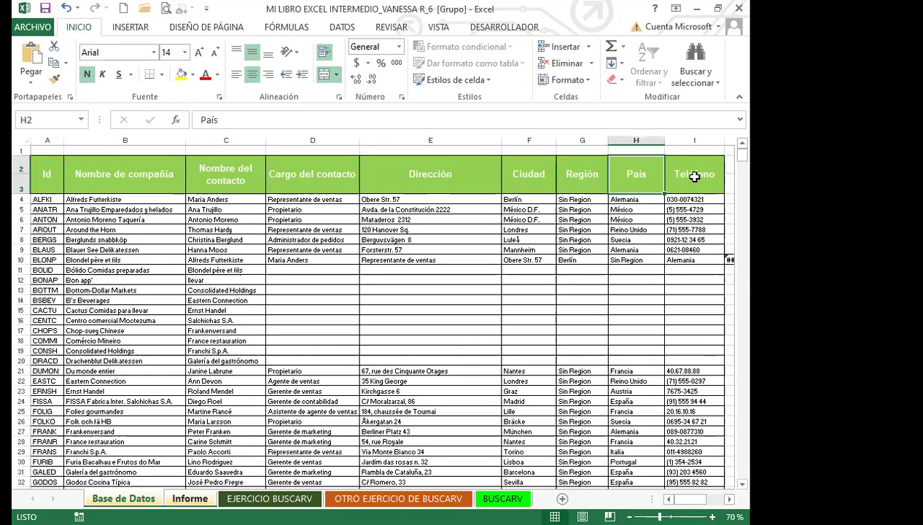
click(691, 175)
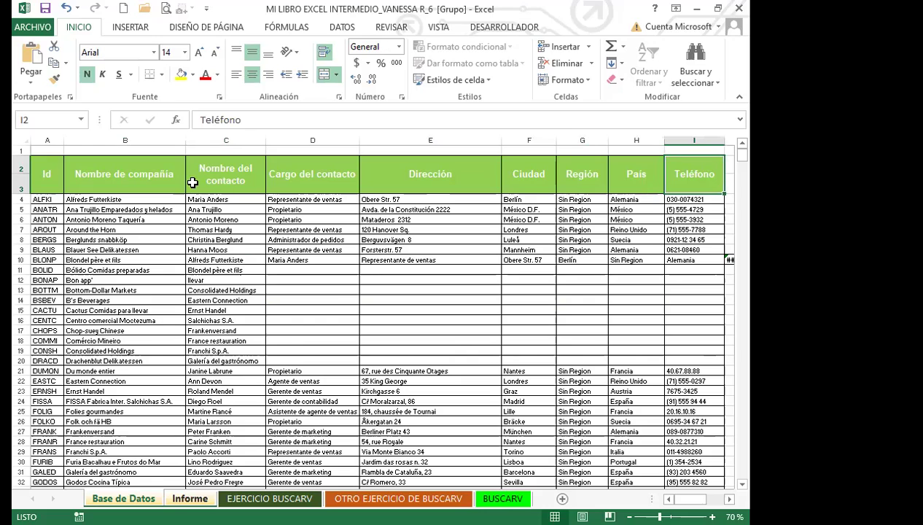
click(144, 179)
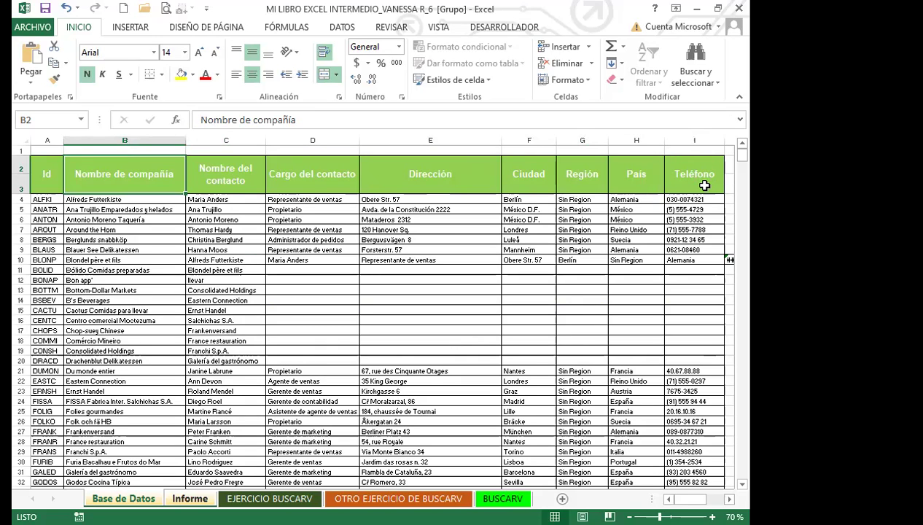
Step: Correct the Teléfono formula in J10 of the Informe sheet to =BUSCARV(jueves1;jueves;9;0)
key(ctrl+Page_Down)
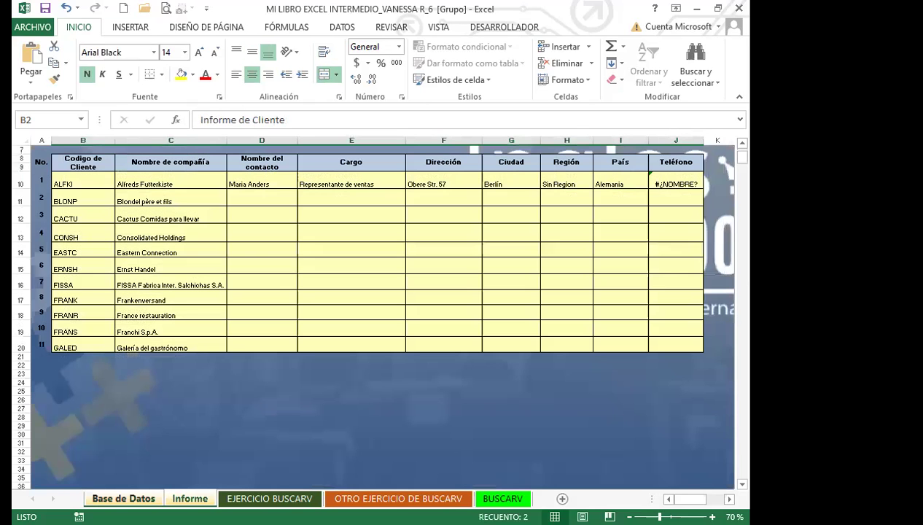
click(611, 183)
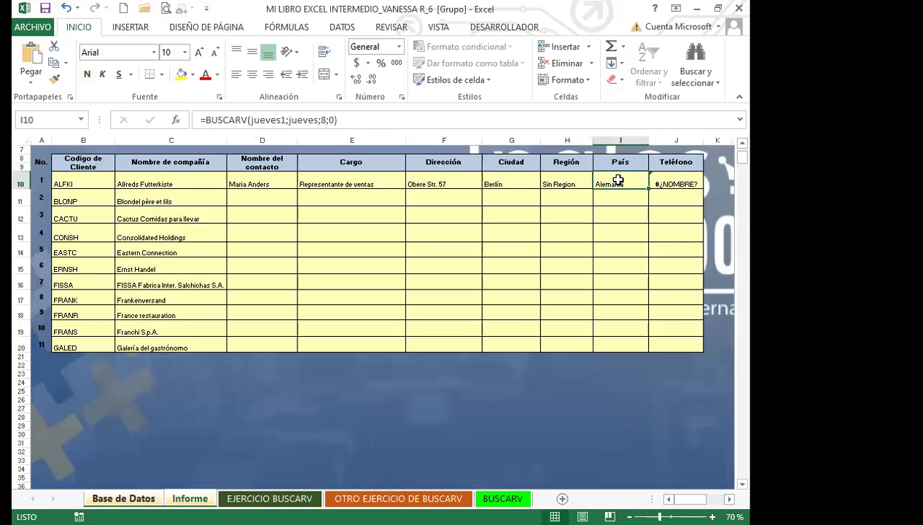
click(667, 184)
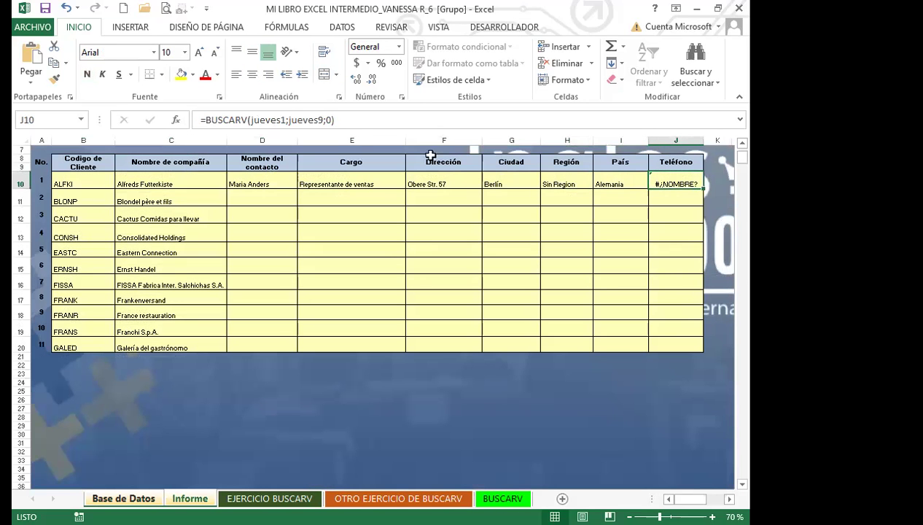
click(322, 120)
text(;)
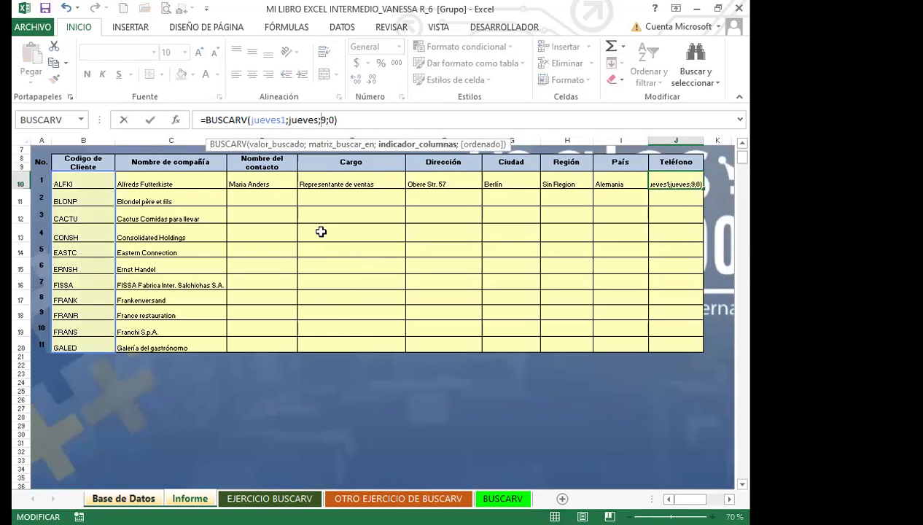
key(Return)
Step: Review the BUSCARV arguments in C10 of the Informe sheet and look over the Base de Datos table they refer to
click(192, 186)
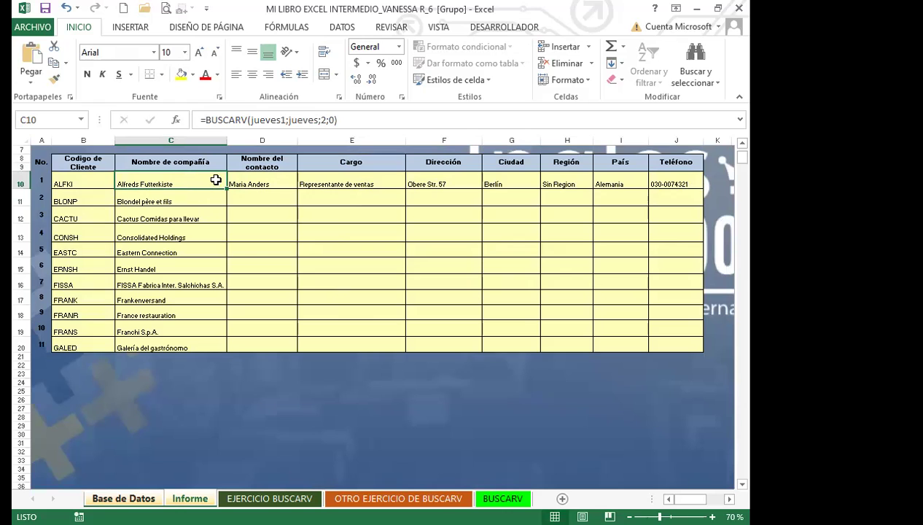
double_click(206, 184)
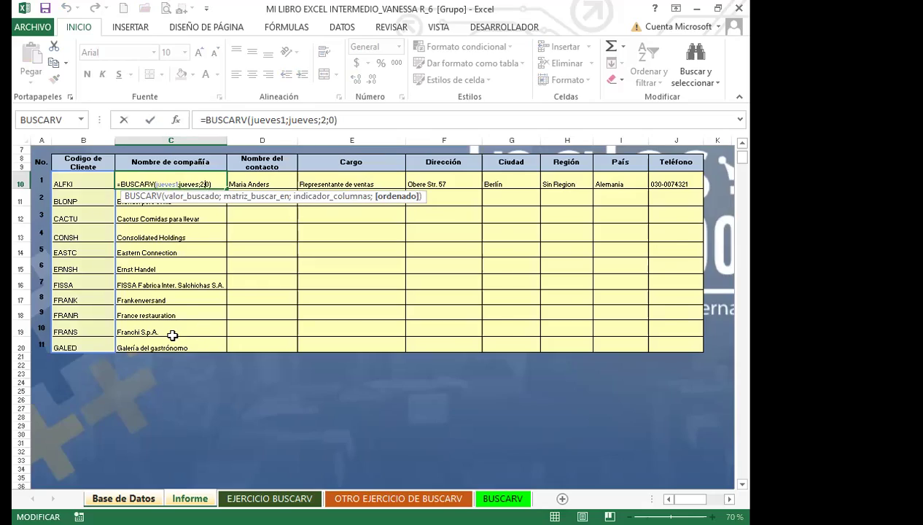
key(Return)
scroll(287, 294, down, 19)
scroll(218, 335, up, 6)
scroll(218, 336, up, 13)
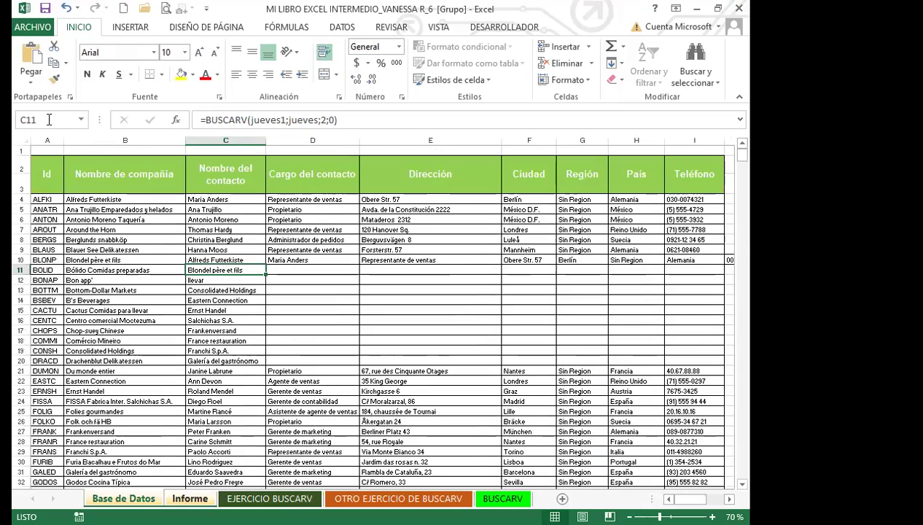
key(ctrl+Page_Down)
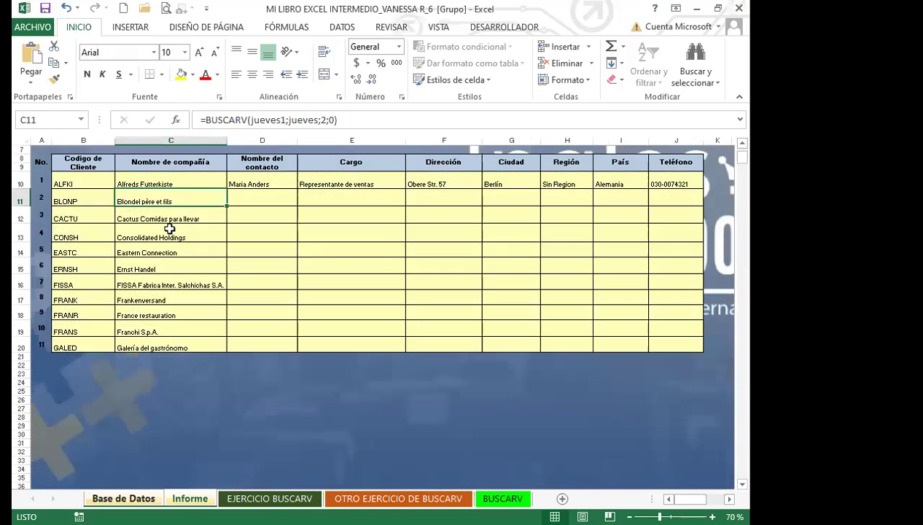
Step: Fill the row 10 BUSCARV formulas of the Informe sheet, from Nombre de compañía to Teléfono, down to row 20
click(188, 182)
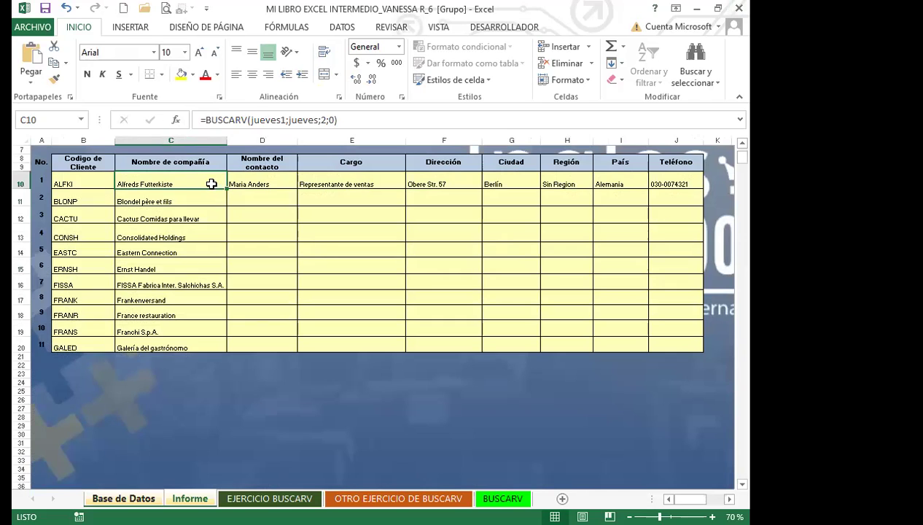
drag(227, 189, 205, 351)
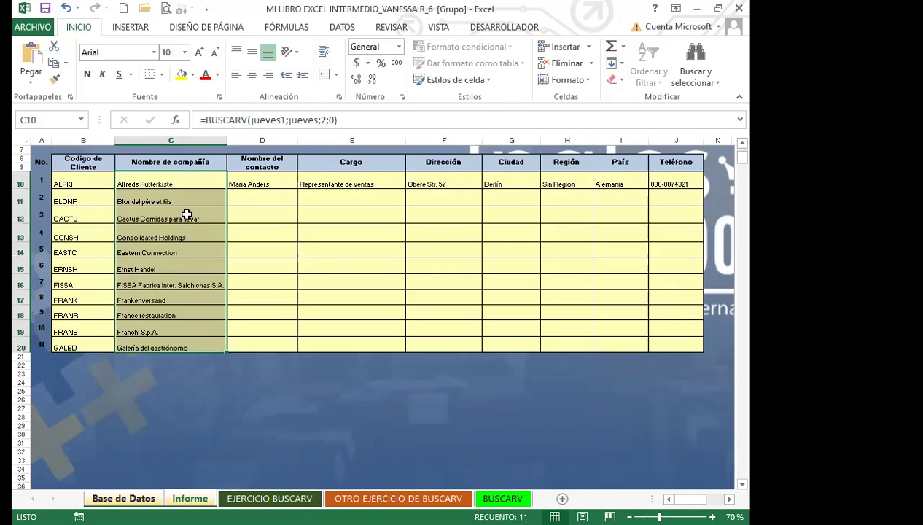
drag(263, 185, 699, 350)
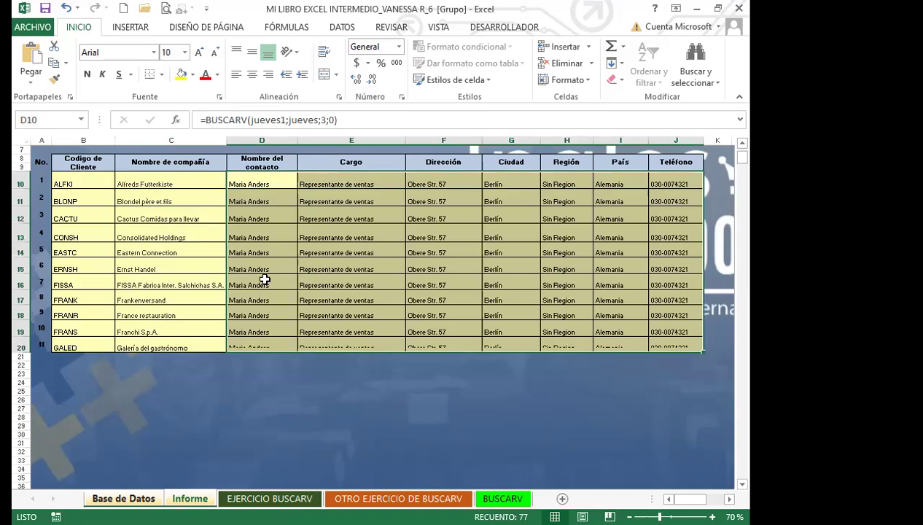
click(254, 284)
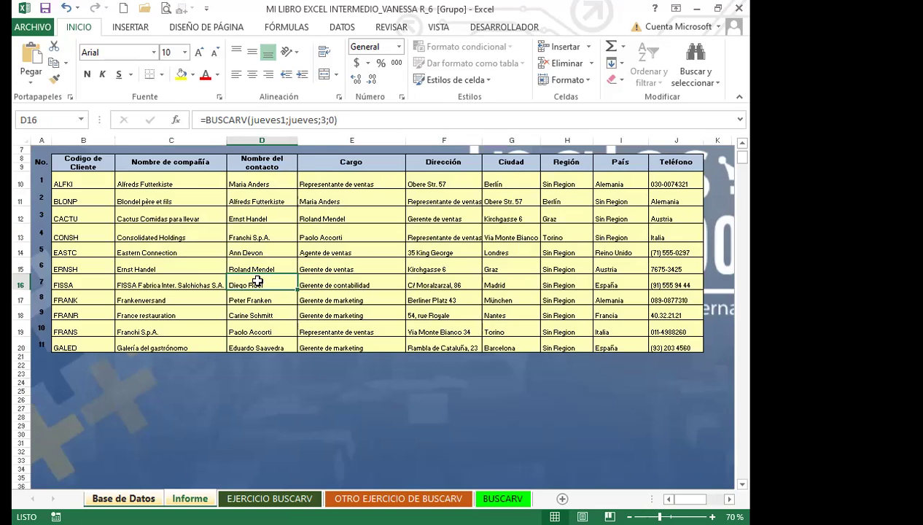
click(179, 261)
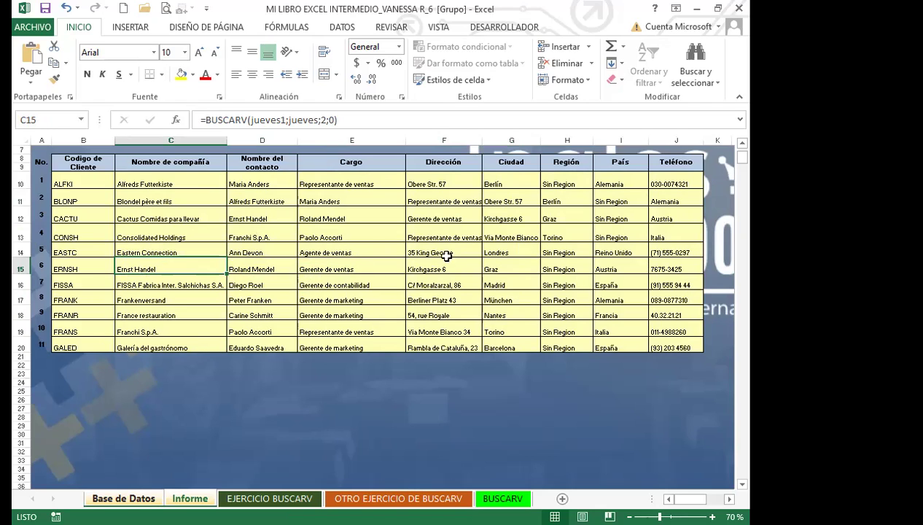
click(178, 184)
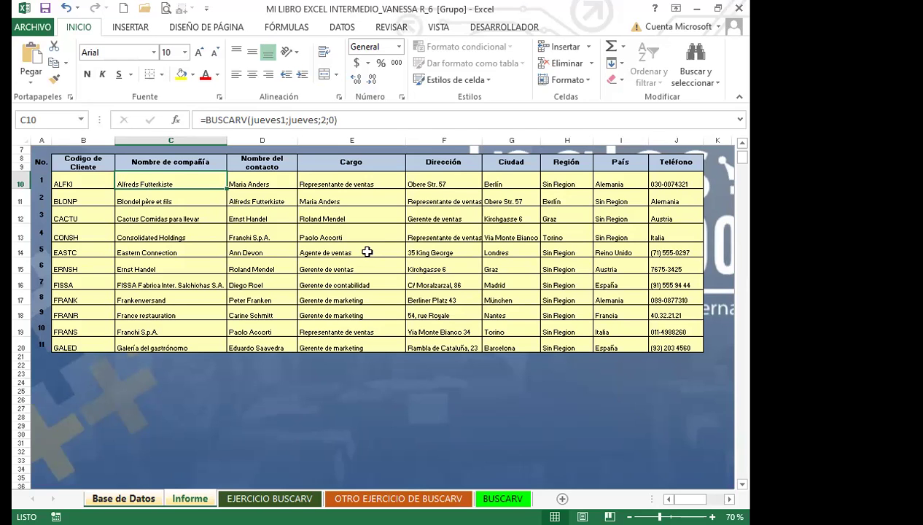
Step: On the EJERCICIO BUSCARV sheet, start a BUSCARV formula in C5 with the order's code in B5 as the lookup value
click(270, 498)
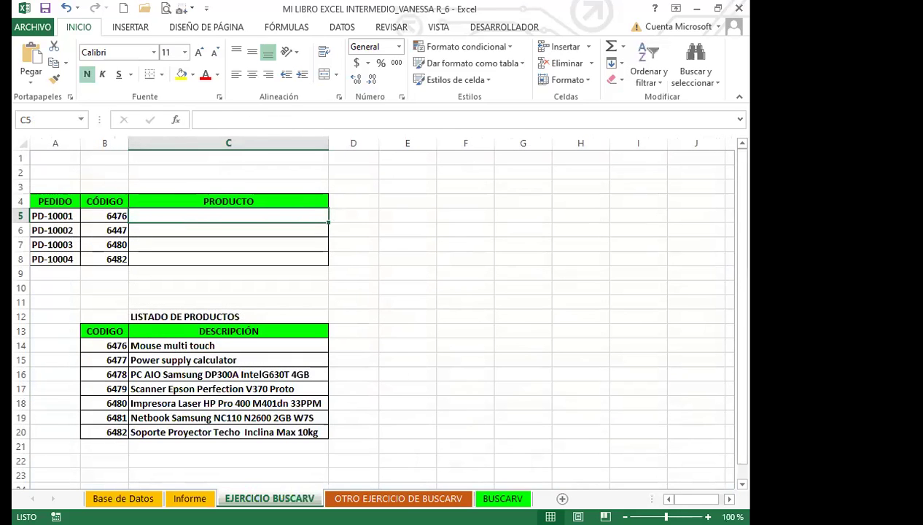
click(376, 373)
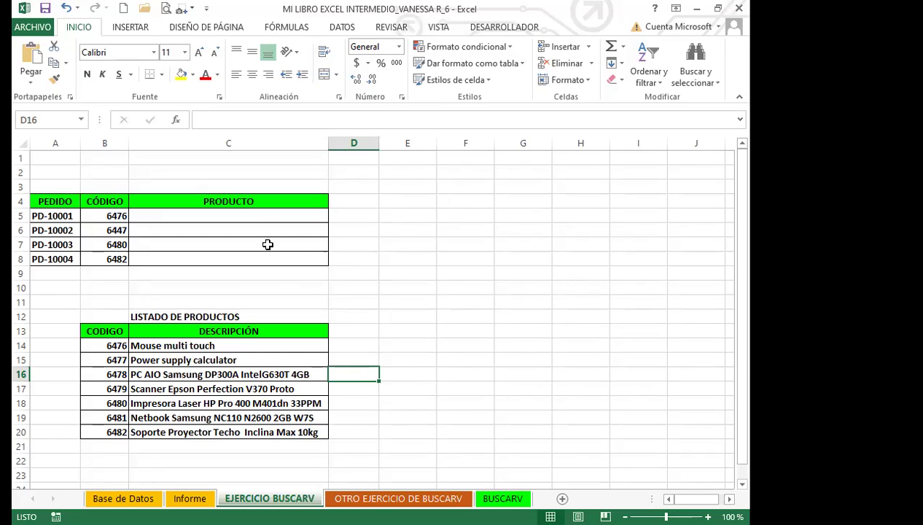
click(257, 214)
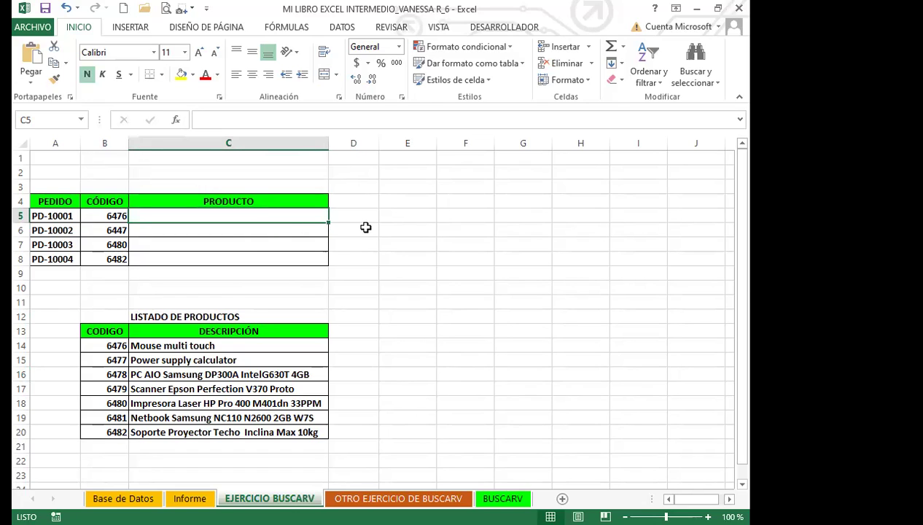
text(=)
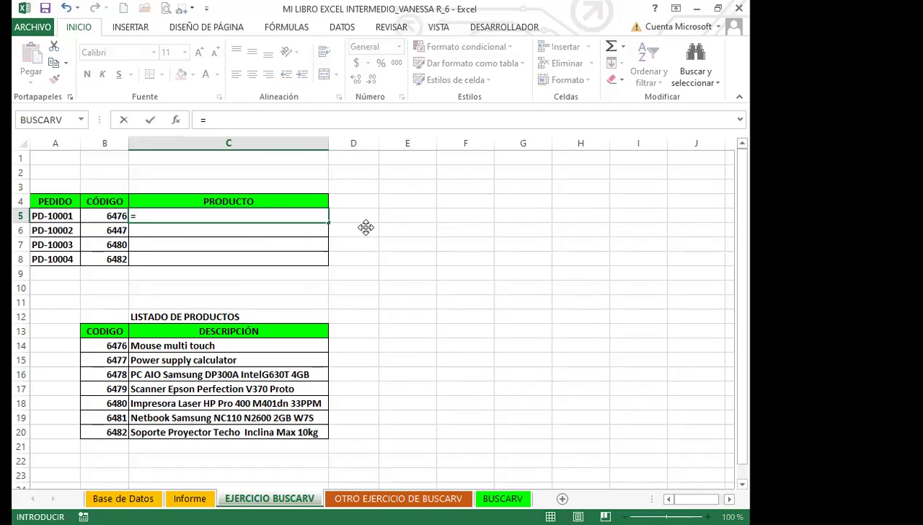
text(bus)
click(172, 256)
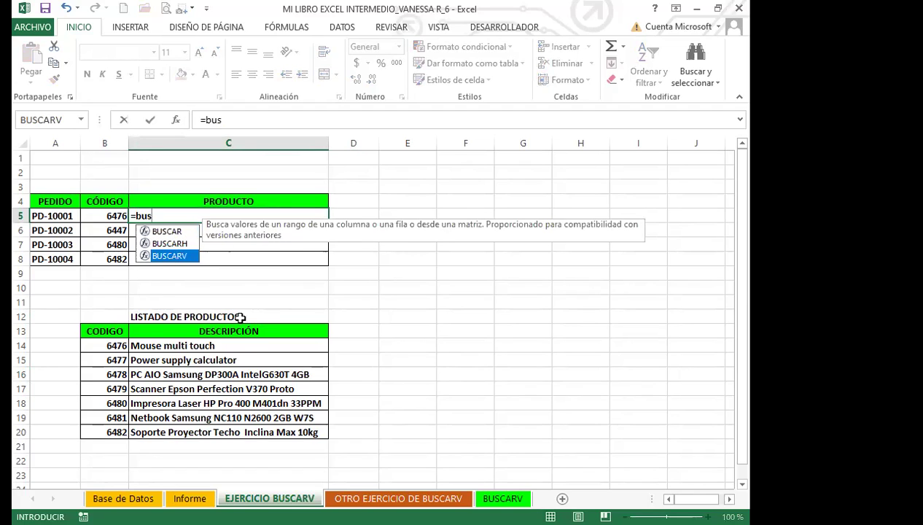
key(Tab)
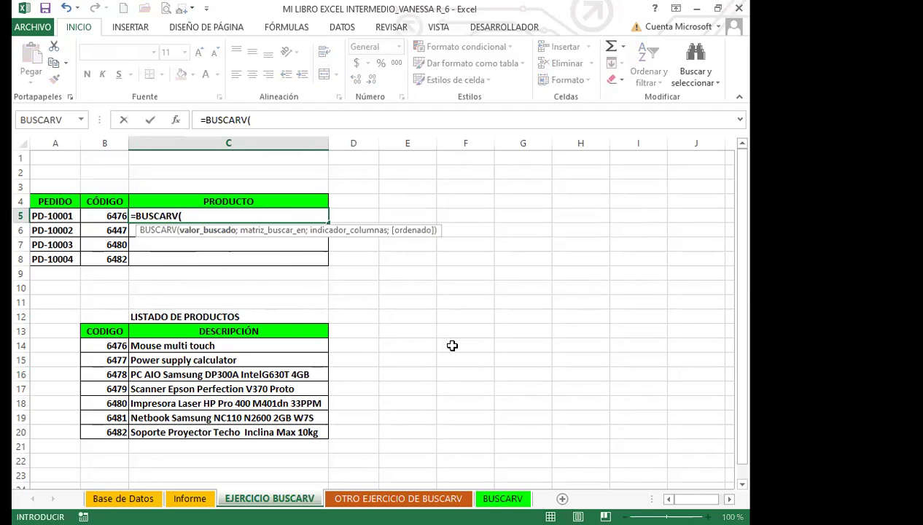
click(106, 216)
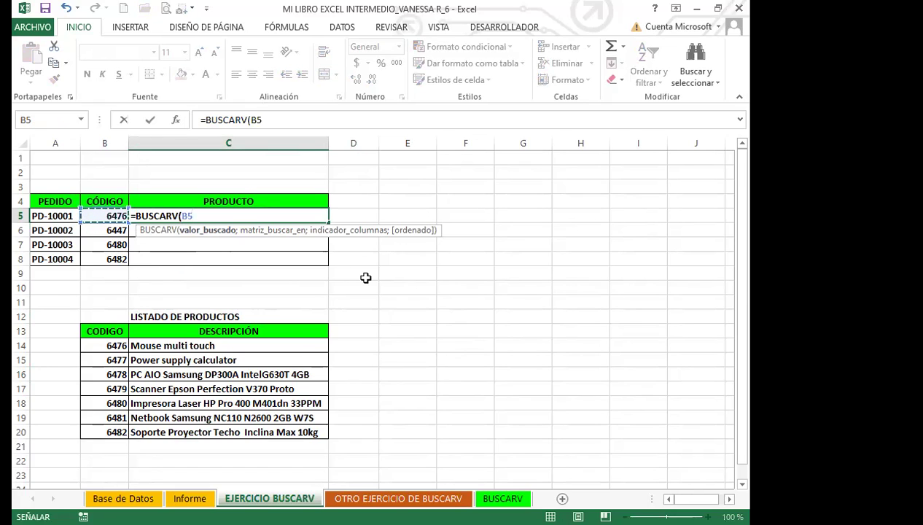
text(;)
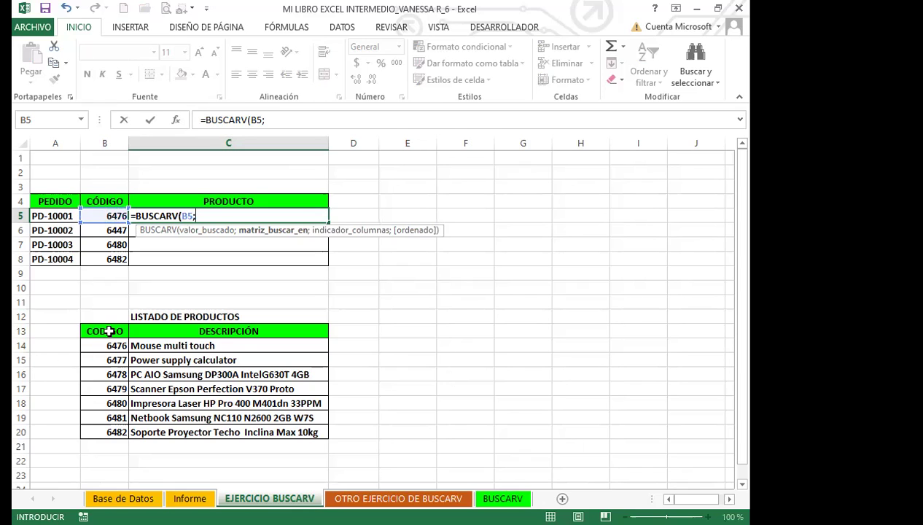
Step: Complete the C5 BUSCARV formula with the absolute product list range $B$13:$C$20, column index 2 and exact match 0
drag(106, 330, 167, 341)
shift+click(274, 431)
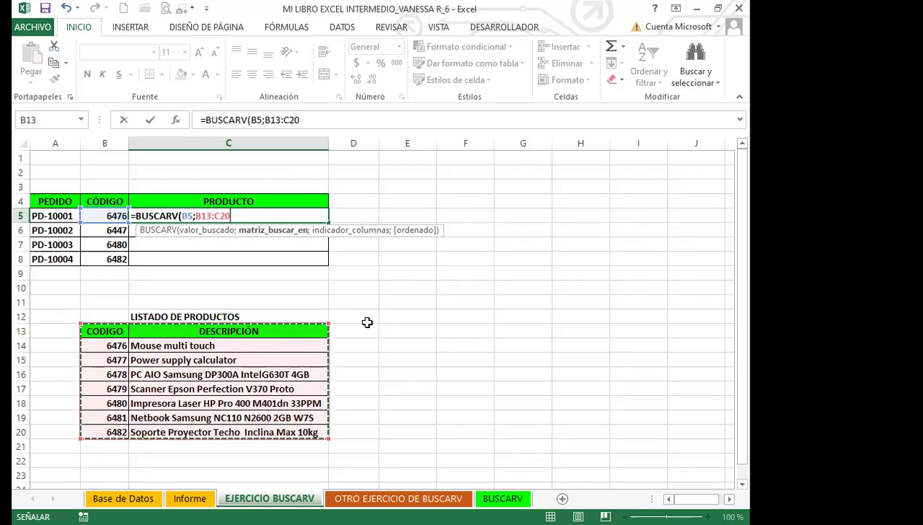
key(F4)
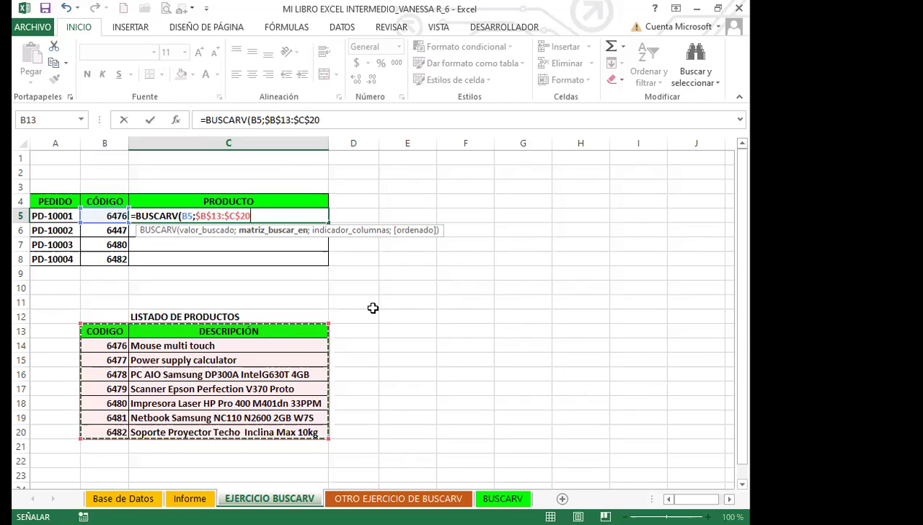
text(;)
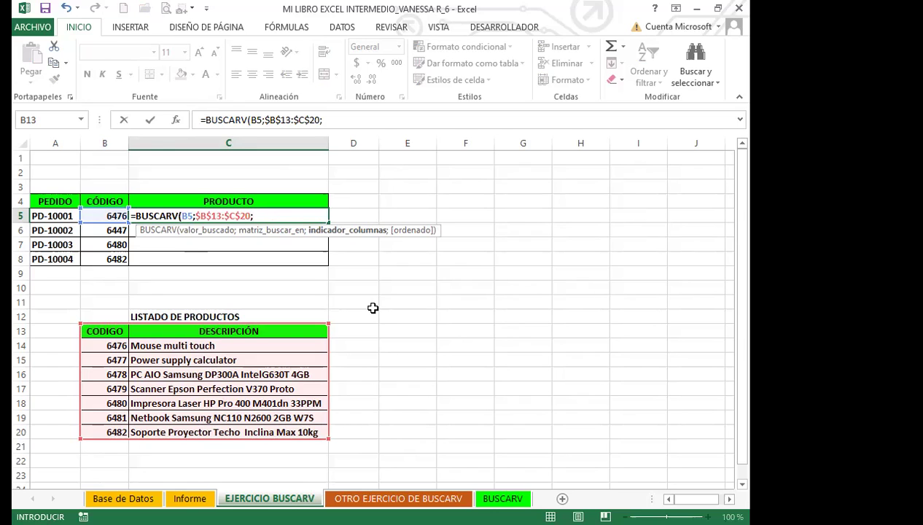
text(2;)
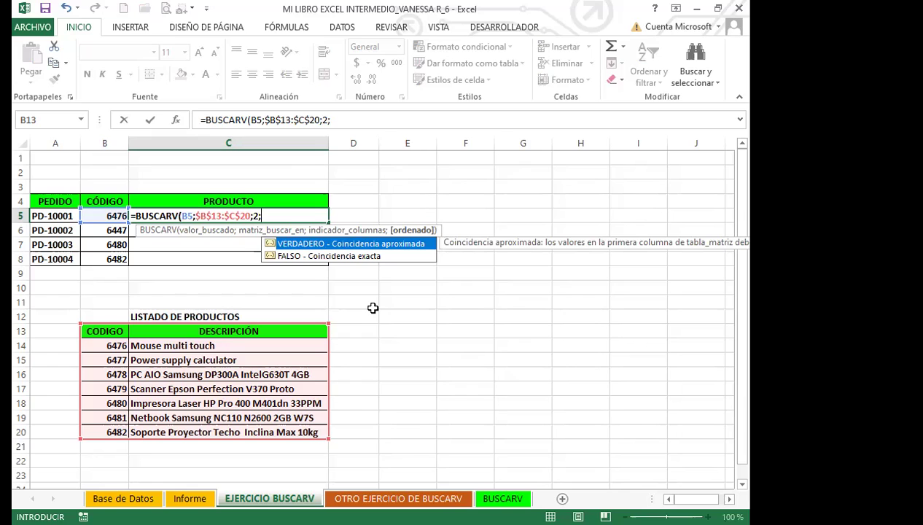
text(0)
text())
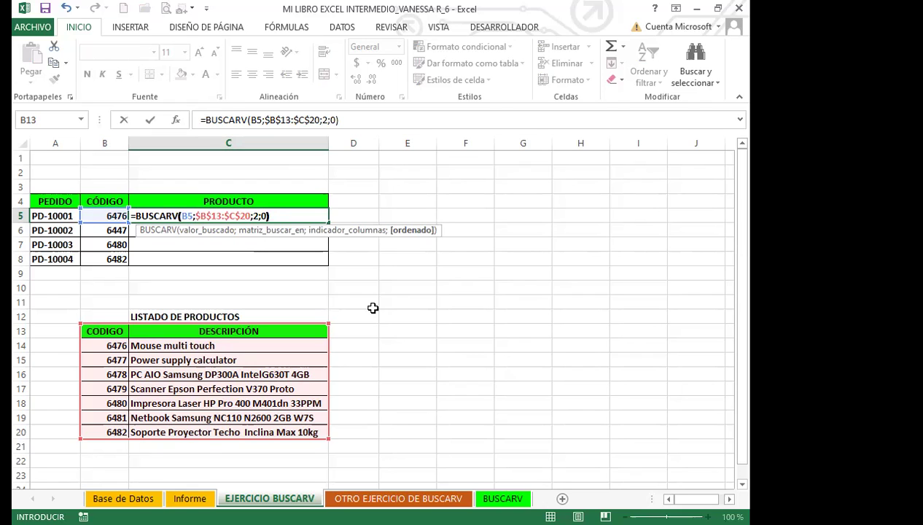
key(Return)
Step: Fill the BUSCARV formula in C5 down the PRODUCTO column to C8 and check the copied formula in C6
click(220, 216)
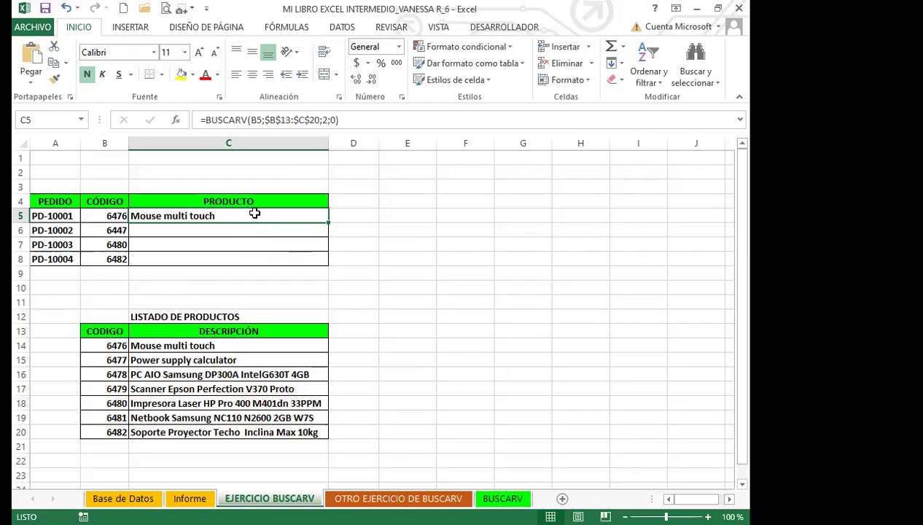
drag(329, 224, 324, 260)
click(199, 231)
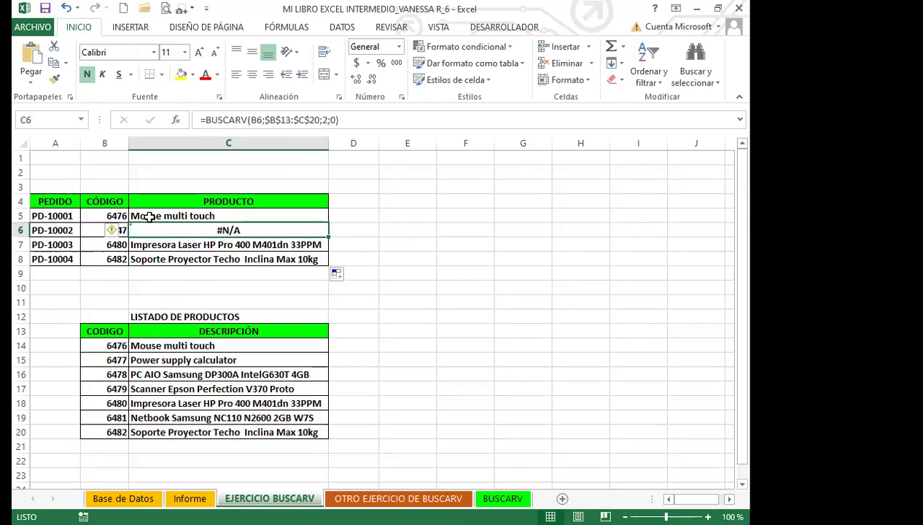
click(193, 299)
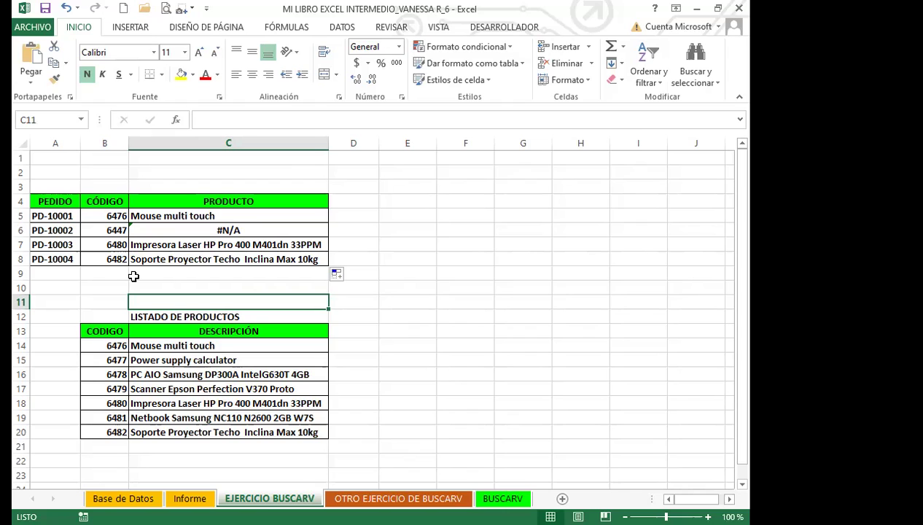
Step: Correct the CÓDIGO of order PD-10002 in B6 to 6477
click(143, 231)
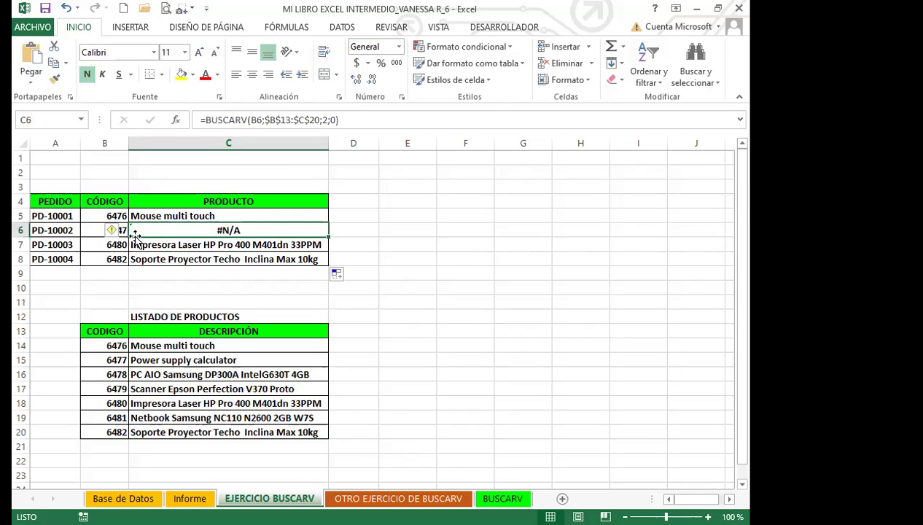
click(96, 231)
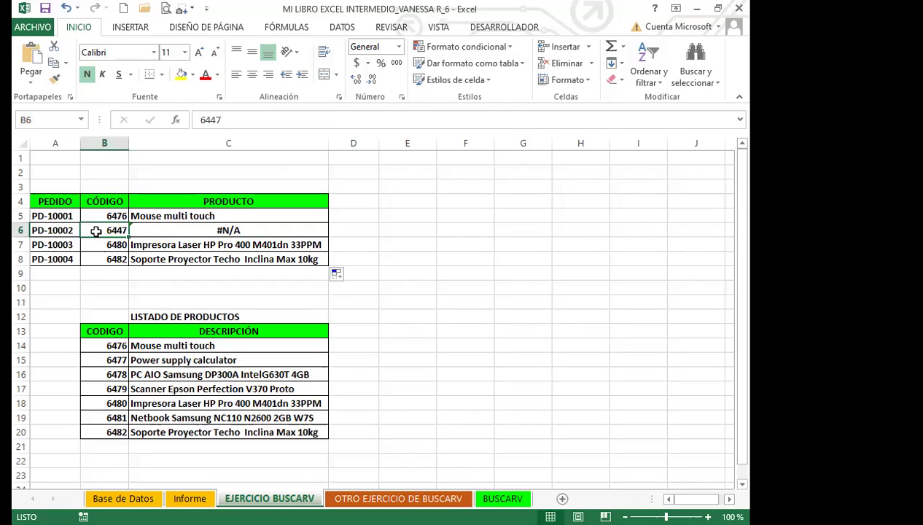
text(6477)
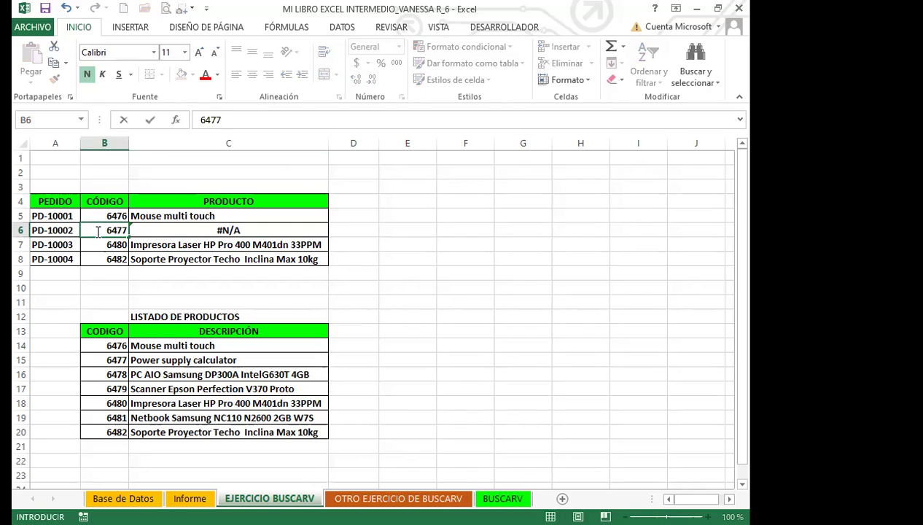
key(Return)
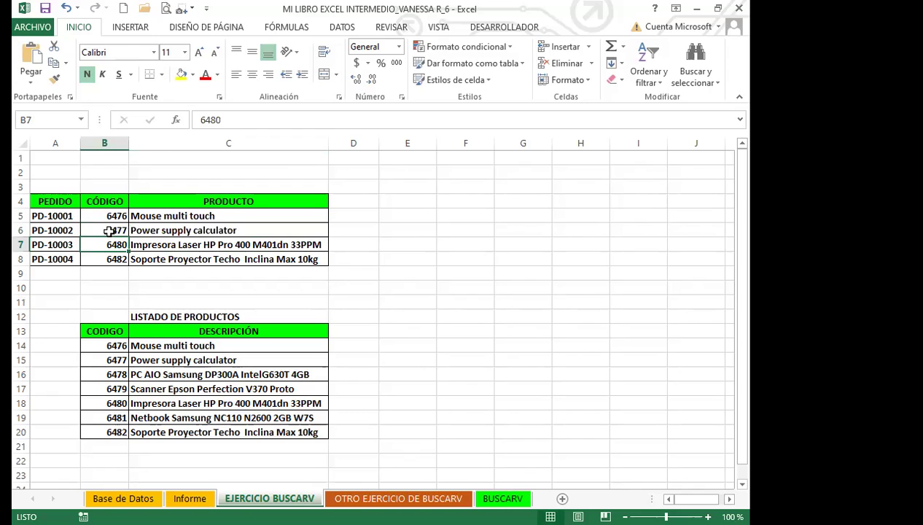
Step: Review the BUSCARV formulas of the PRODUCTO column from C5 to C8, checking how their references change by row
click(108, 231)
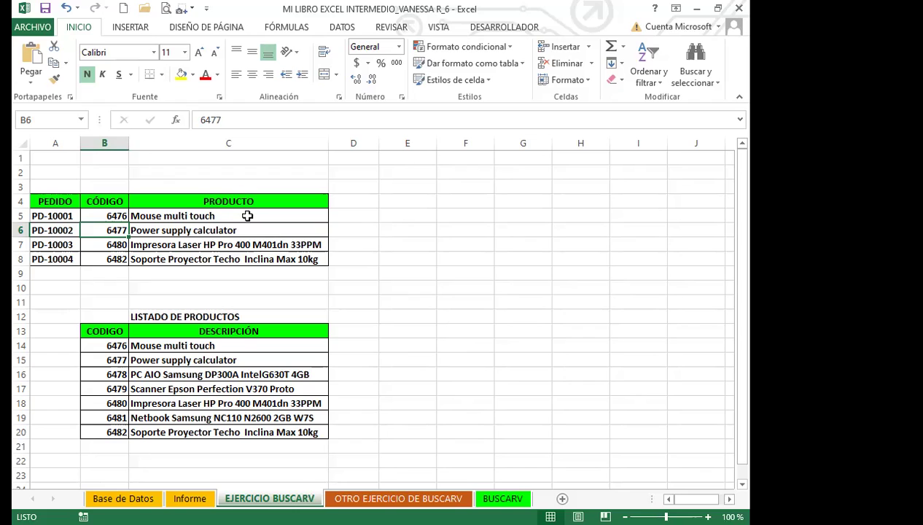
click(248, 216)
key(Down)
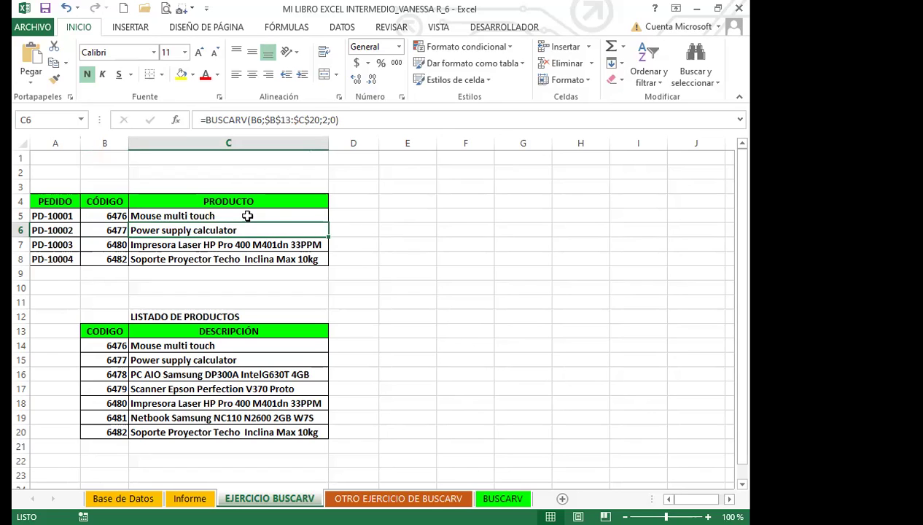
key(Down)
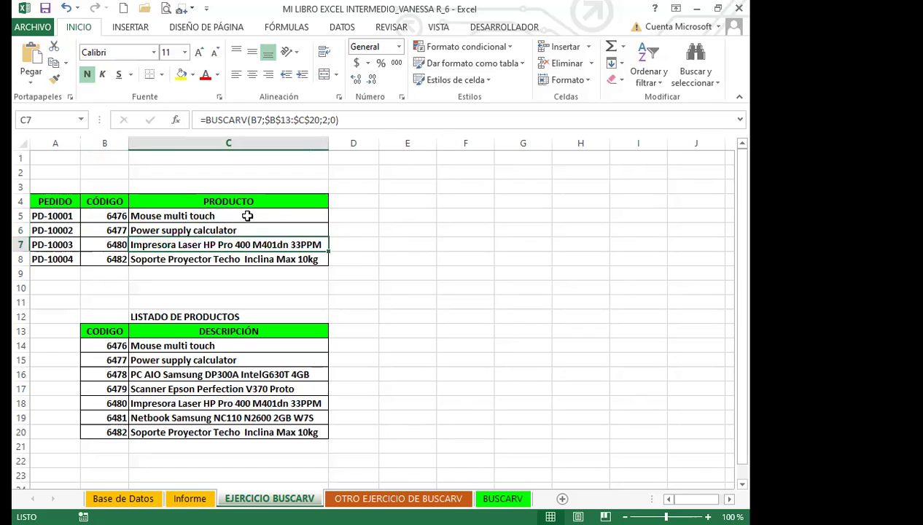
key(Down)
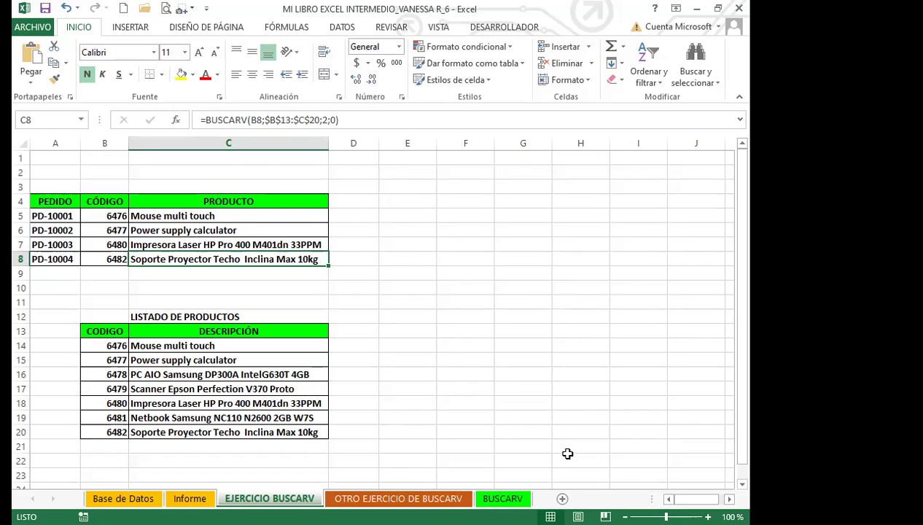
Step: On the OTRO EJERCICIO DE BUSCARV sheet, calculate Barcelona's PTOS in H3 with =C3*3+D3
key(ctrl+Page_Down)
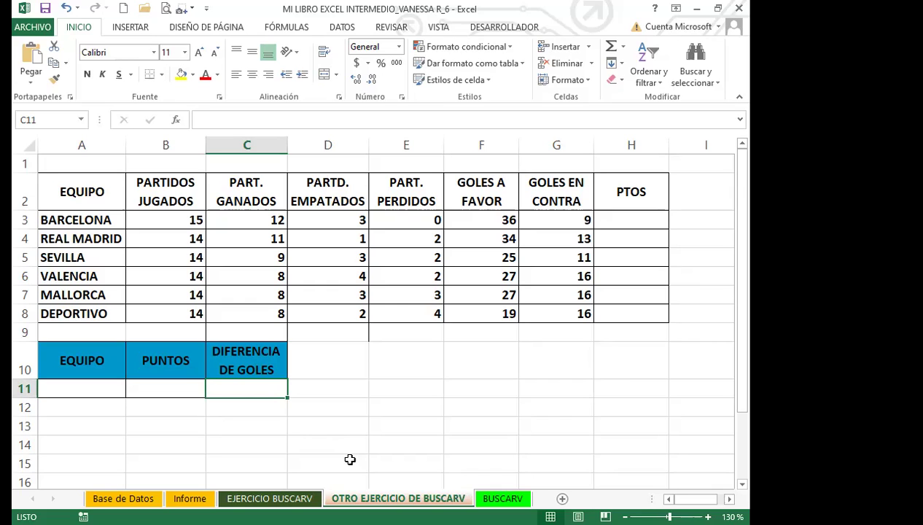
click(624, 219)
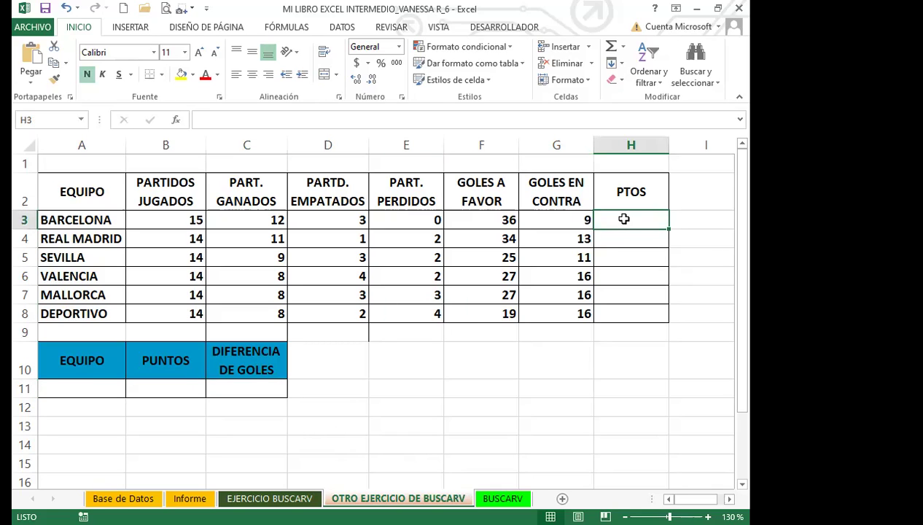
text(=)
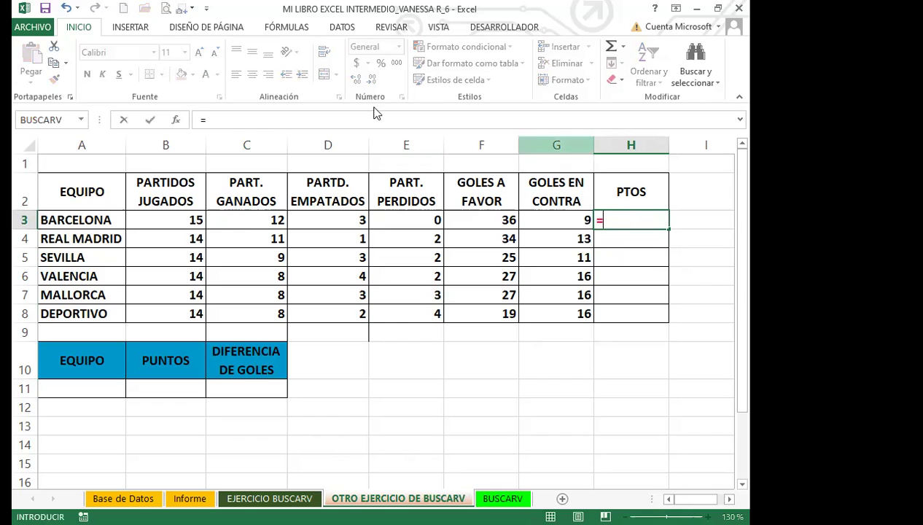
click(249, 222)
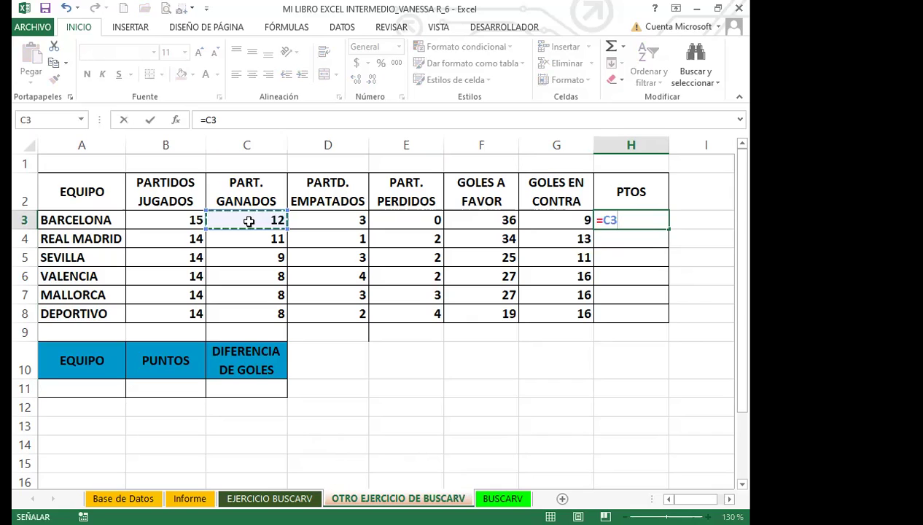
text(*)
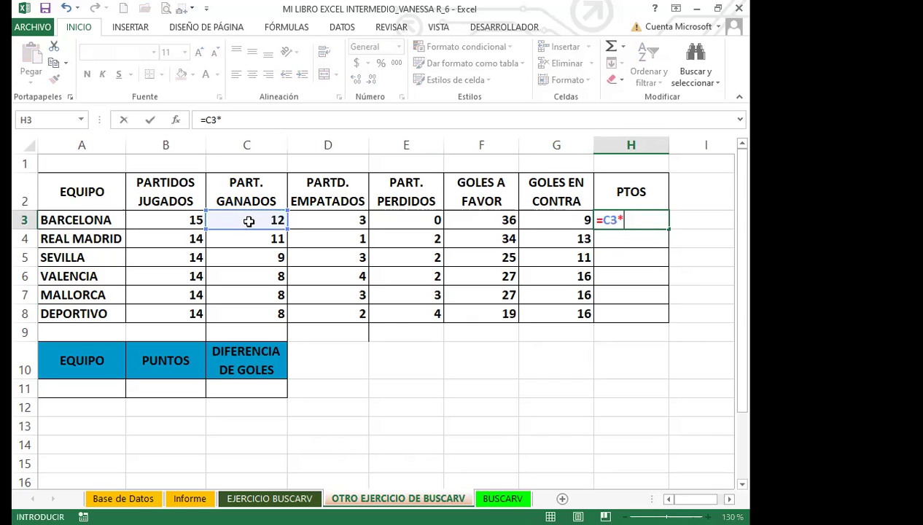
text(3+)
click(343, 220)
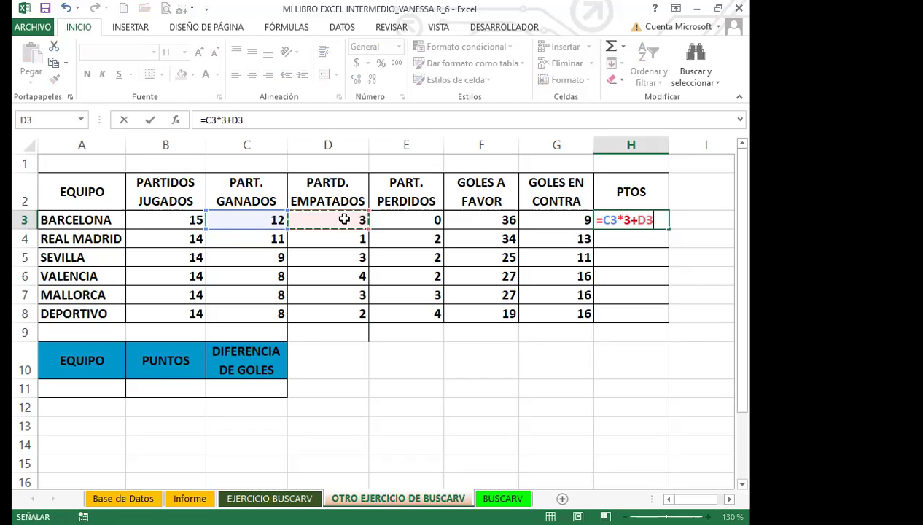
key(Return)
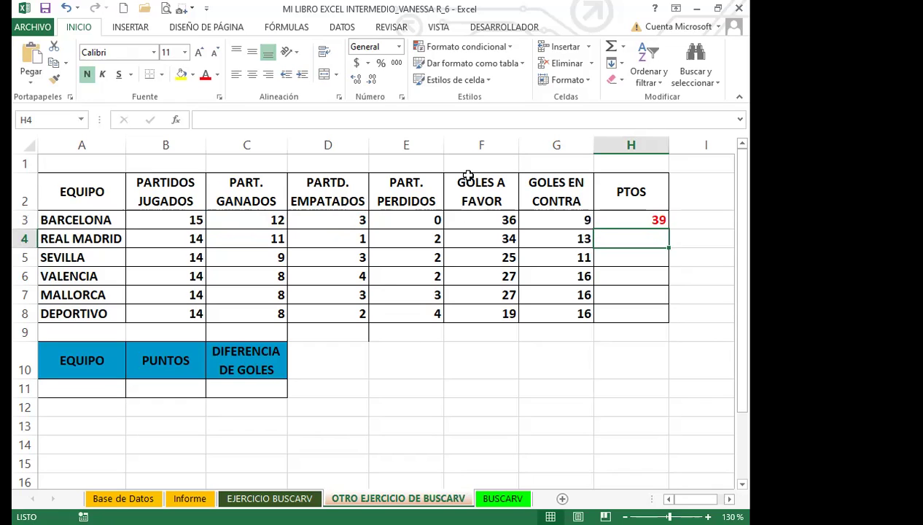
Step: Fill the PTOS formula from H3 down to H8 and look over the EQUIPO and PUNTOS headers of the summary table
click(630, 223)
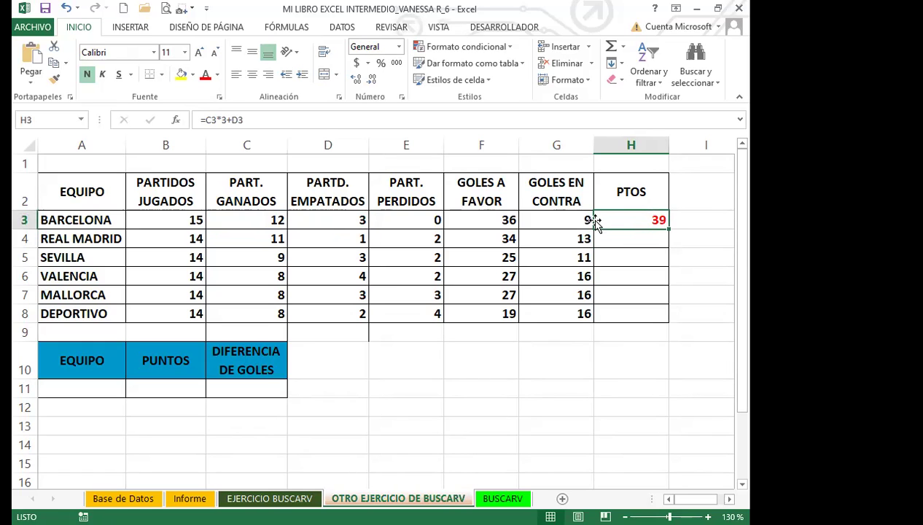
drag(670, 230, 653, 318)
click(624, 220)
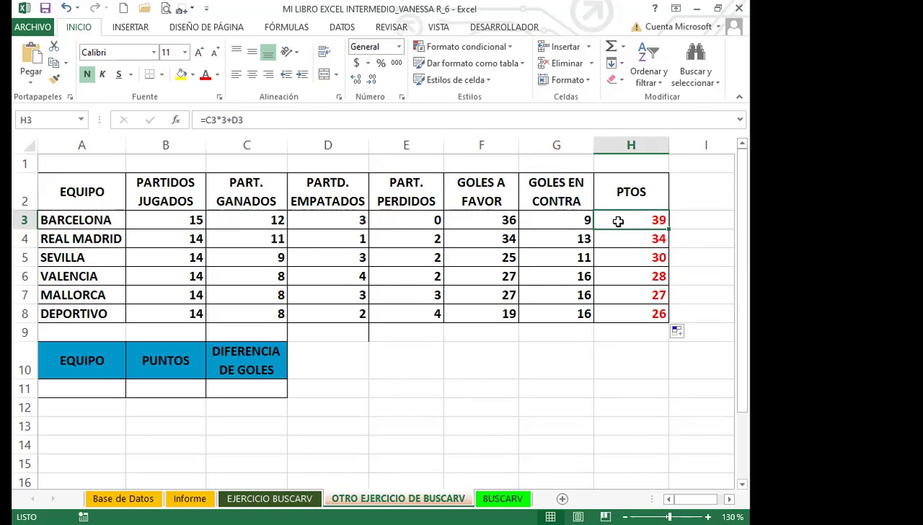
click(89, 366)
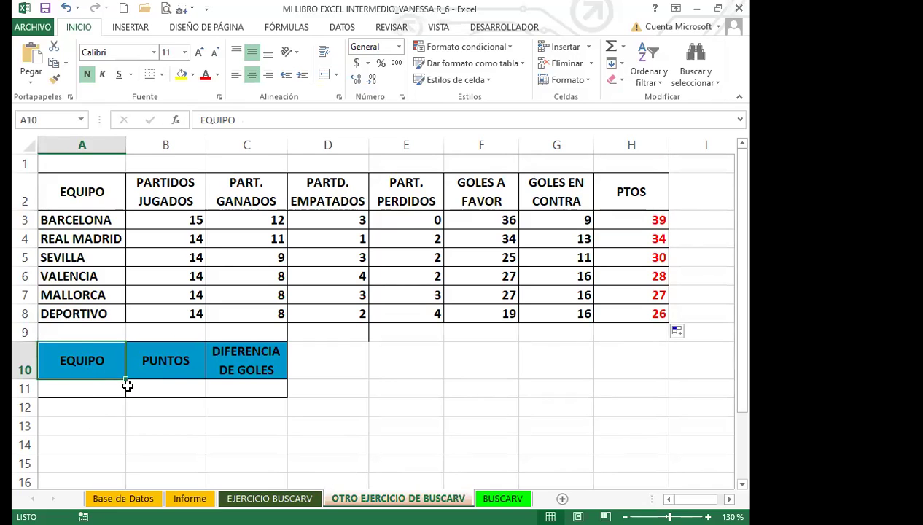
click(150, 365)
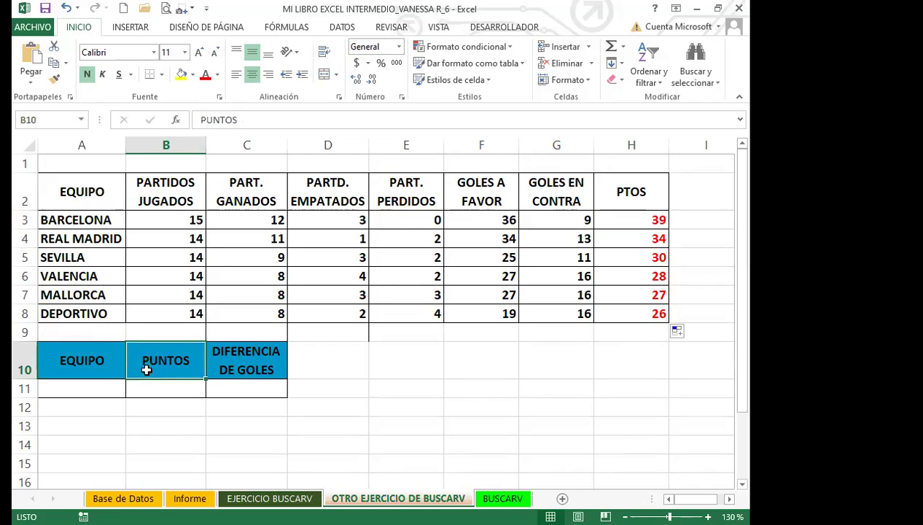
Step: Look over the DIFERENCIA DE GOLES header, the team table in A2:H8 and the EQUIPO header of the summary table
click(246, 372)
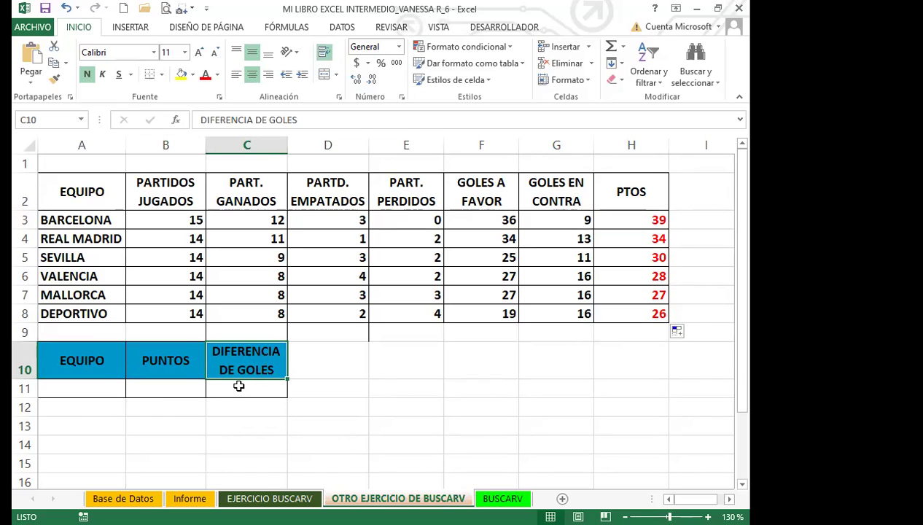
drag(67, 182, 606, 313)
click(507, 354)
drag(72, 191, 632, 318)
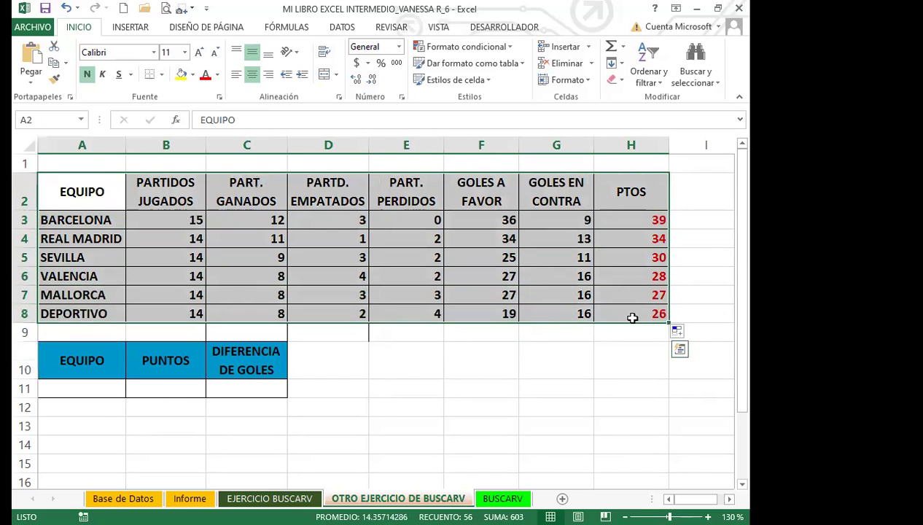
click(104, 369)
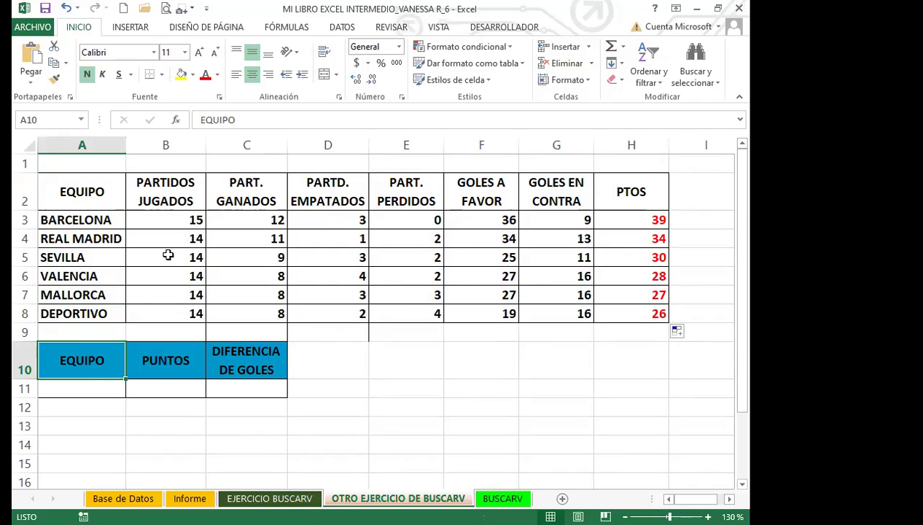
Step: Add a list data validation to A11 with source =$A$3:$A$8 and check the team choices it offers
click(97, 388)
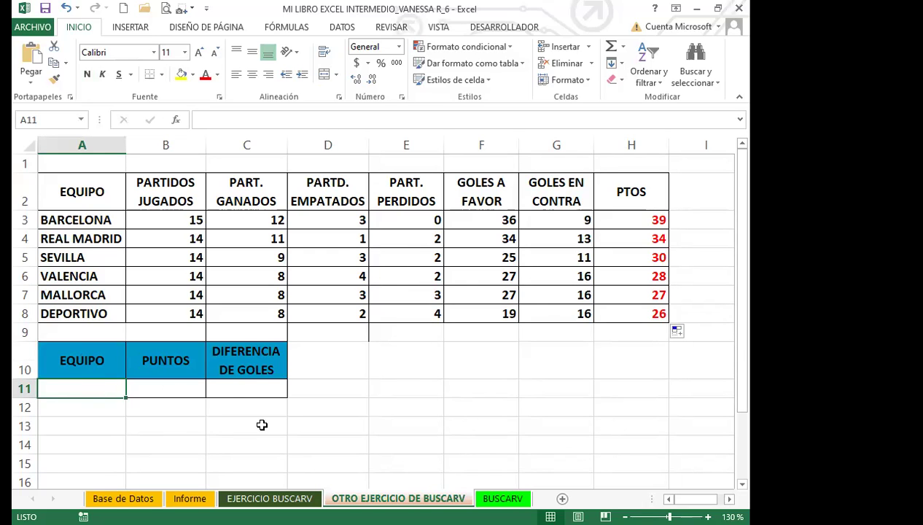
click(346, 31)
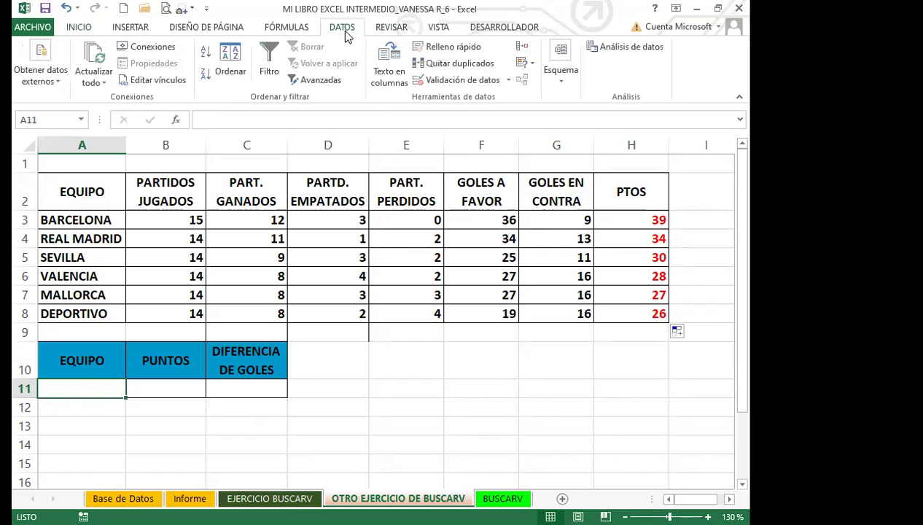
click(460, 81)
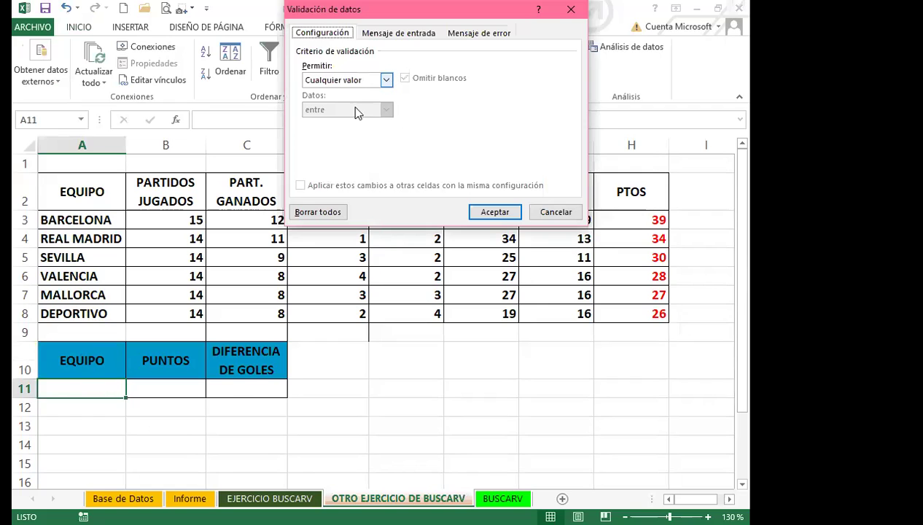
click(348, 80)
click(323, 122)
click(306, 139)
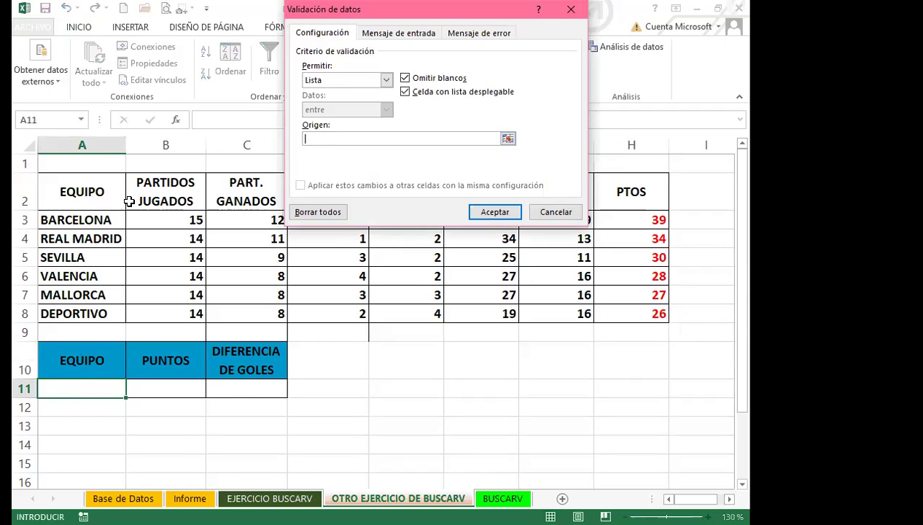
click(103, 219)
drag(102, 218, 98, 314)
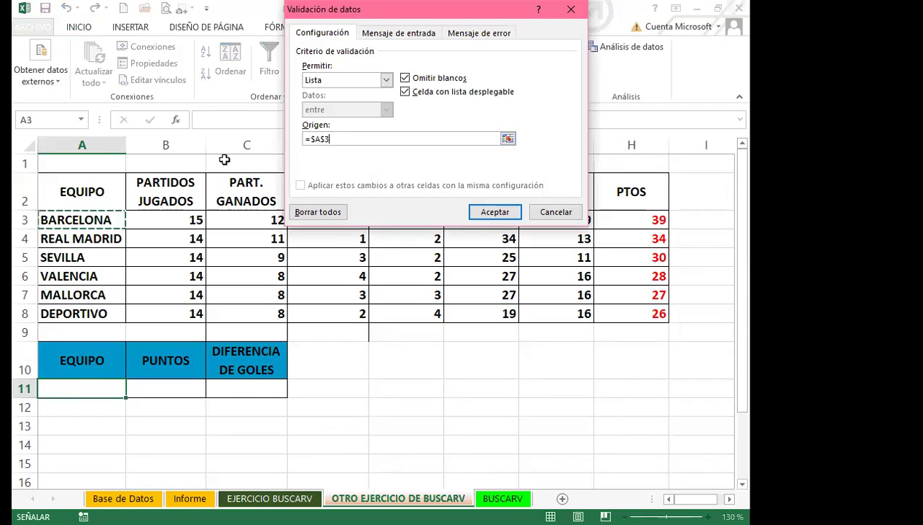
click(506, 213)
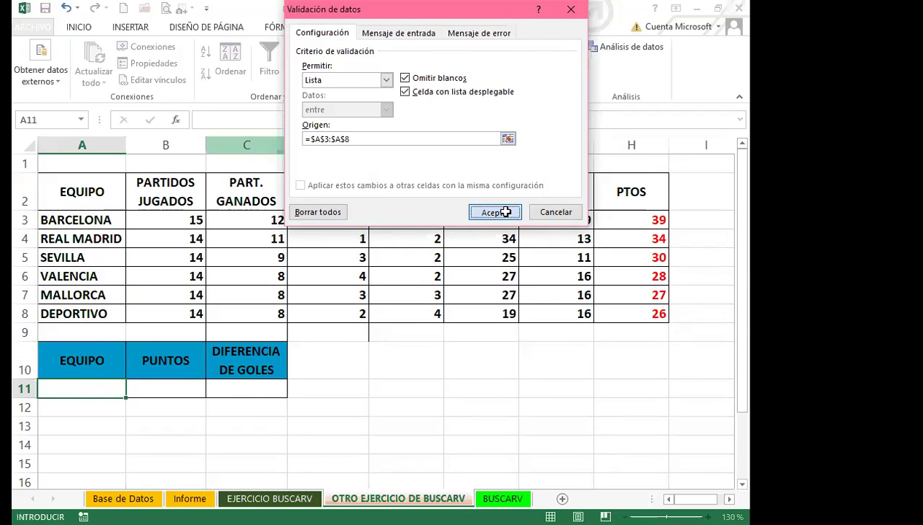
click(133, 393)
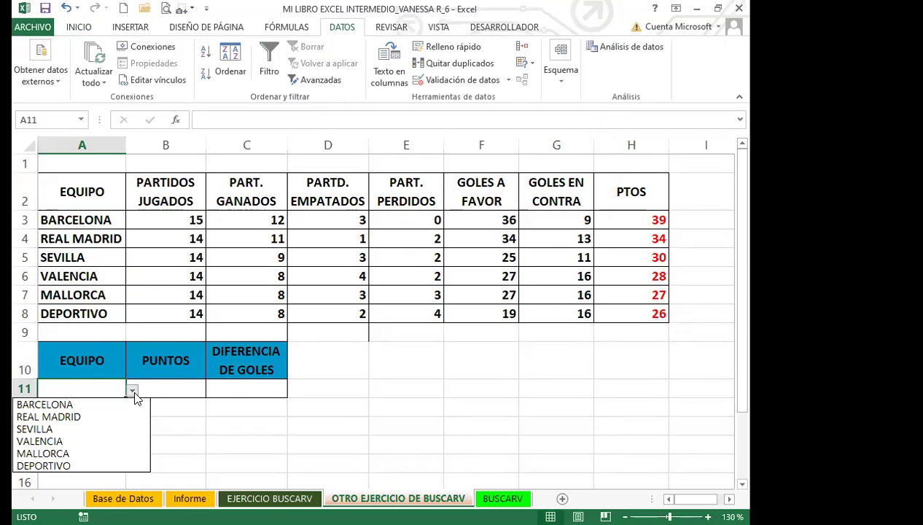
click(181, 421)
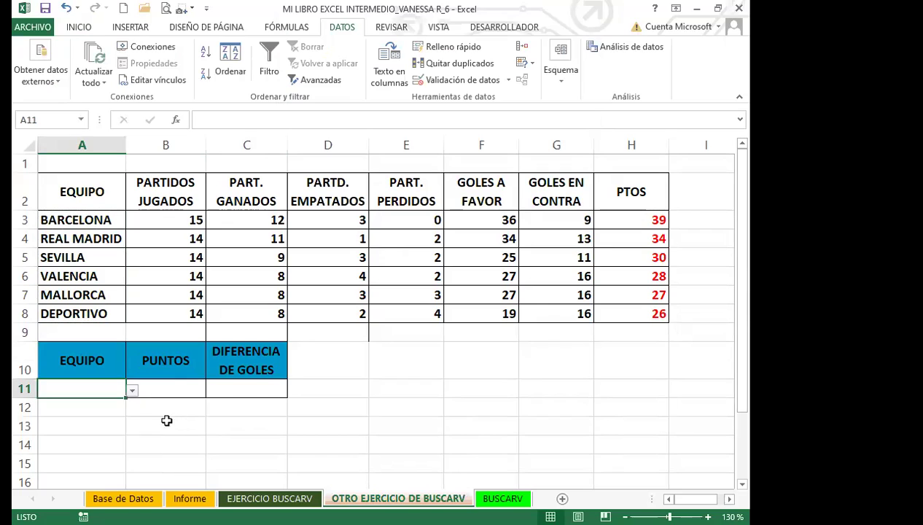
Step: Look up the selected team's PUNTOS in B11 with =BUSCARV(A11;$A$2:$H$8;8;0)
click(169, 386)
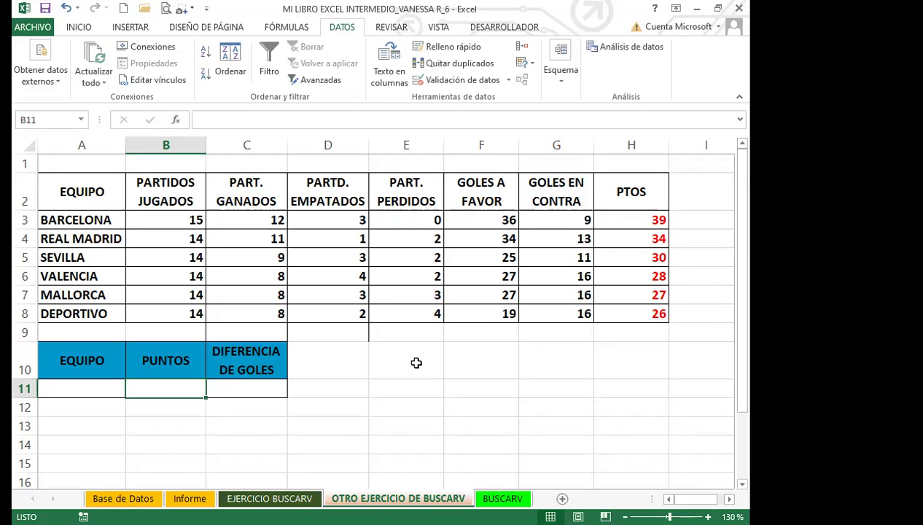
text(=)
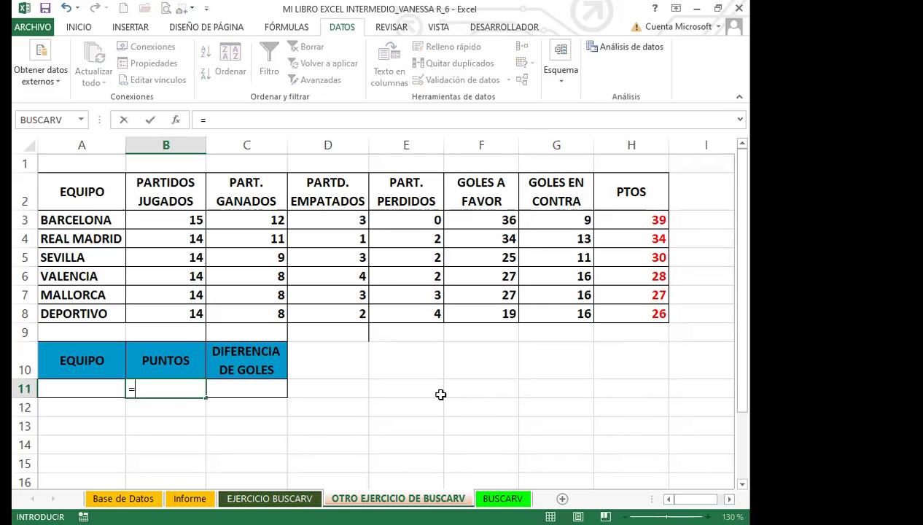
text(bus)
click(169, 431)
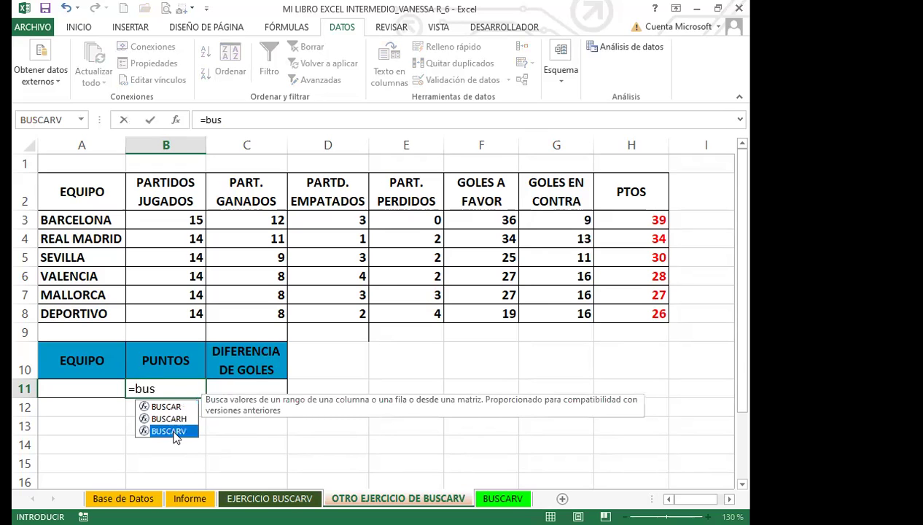
double_click(174, 432)
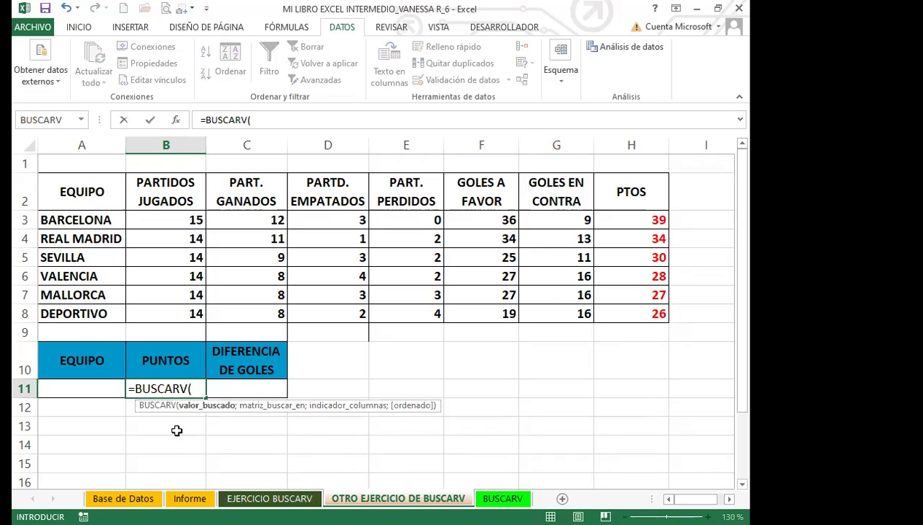
click(71, 389)
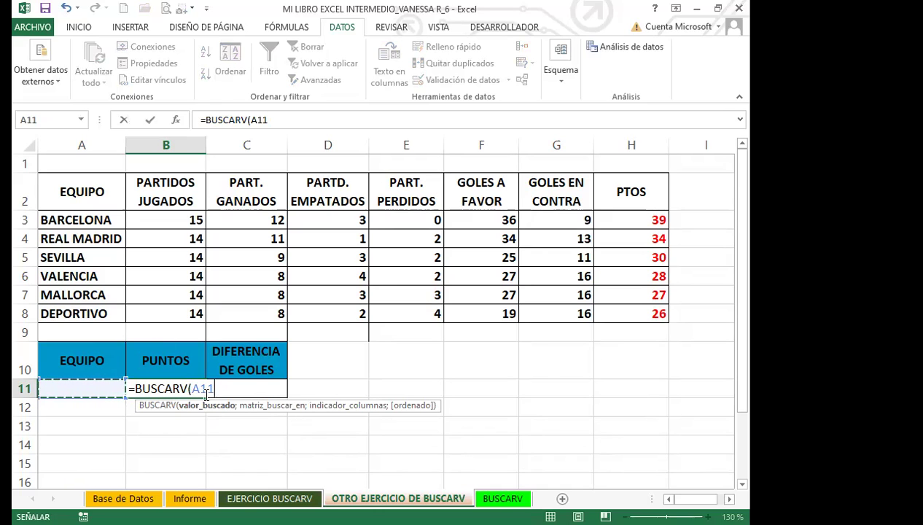
text(;)
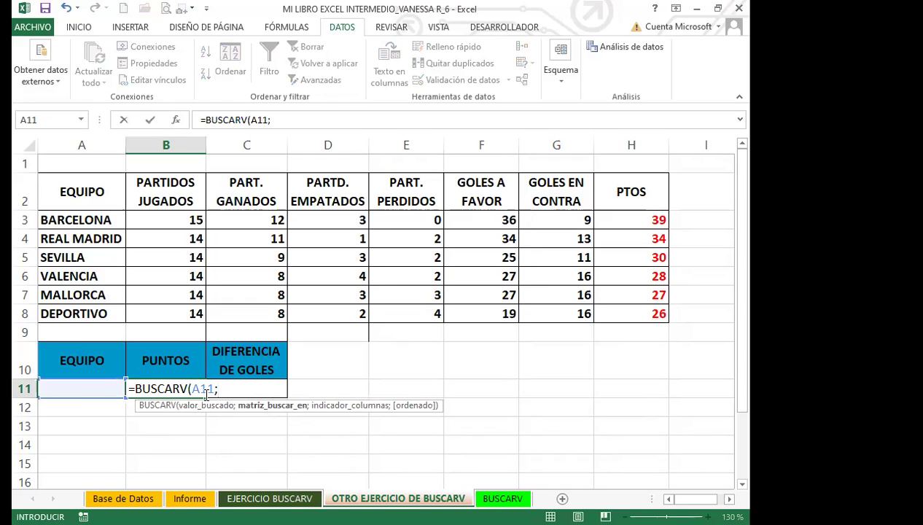
click(76, 190)
shift+click(631, 310)
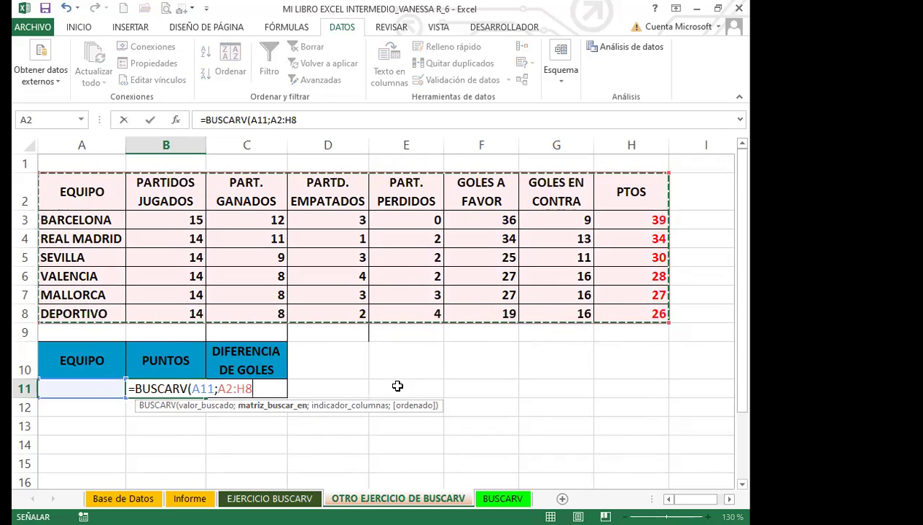
key(F4)
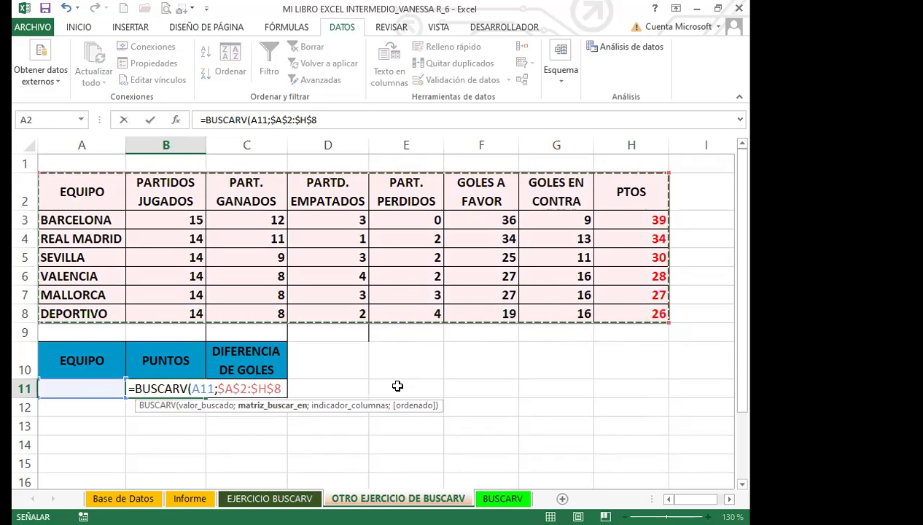
text(;)
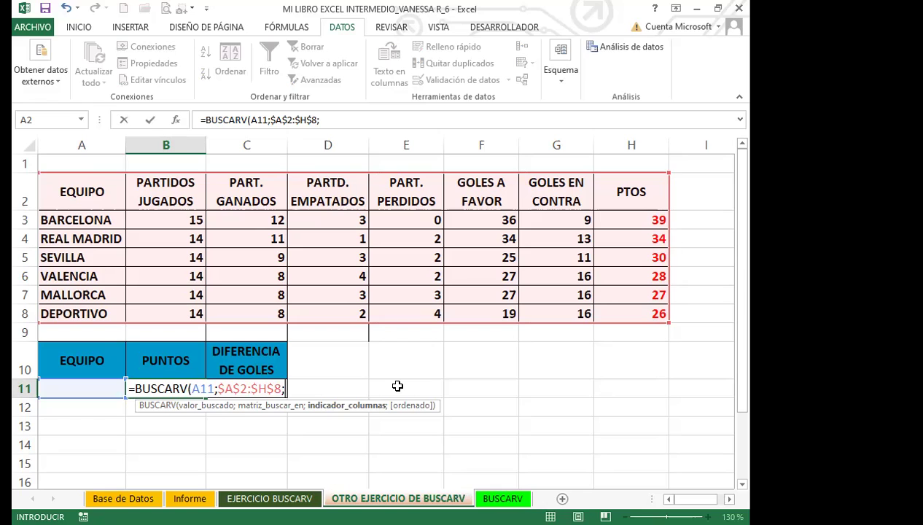
text(8;)
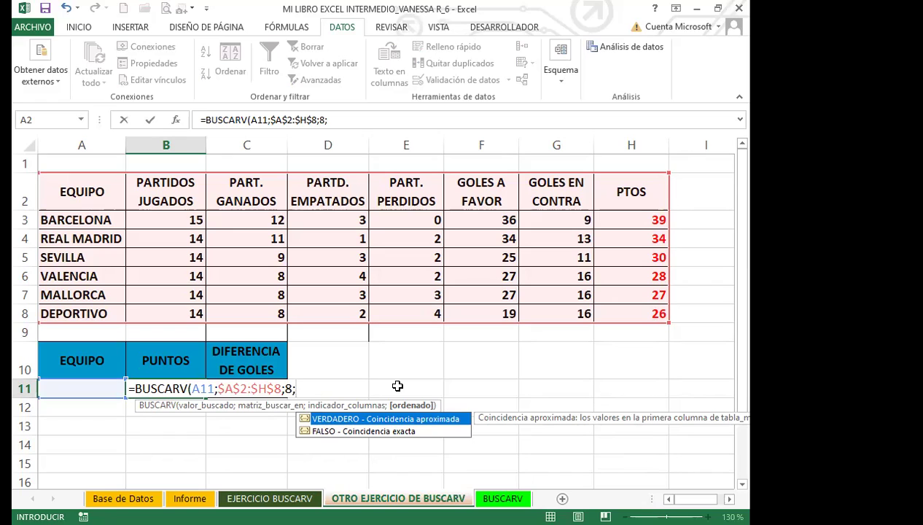
text(0))
key(Return)
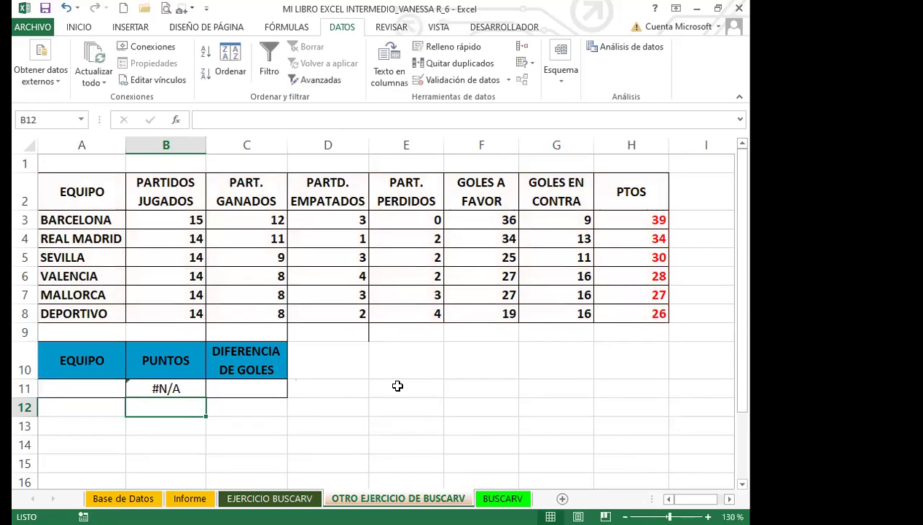
Step: Test the PUNTOS lookup by choosing BARCELONA, DEPORTIVO, REAL MADRID and SEVILLA in turn as the team in A11
click(82, 389)
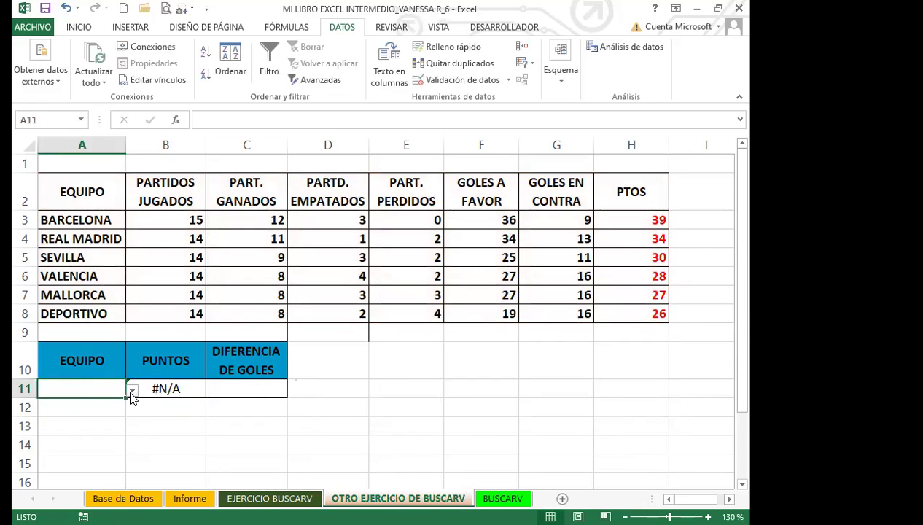
click(132, 390)
click(62, 405)
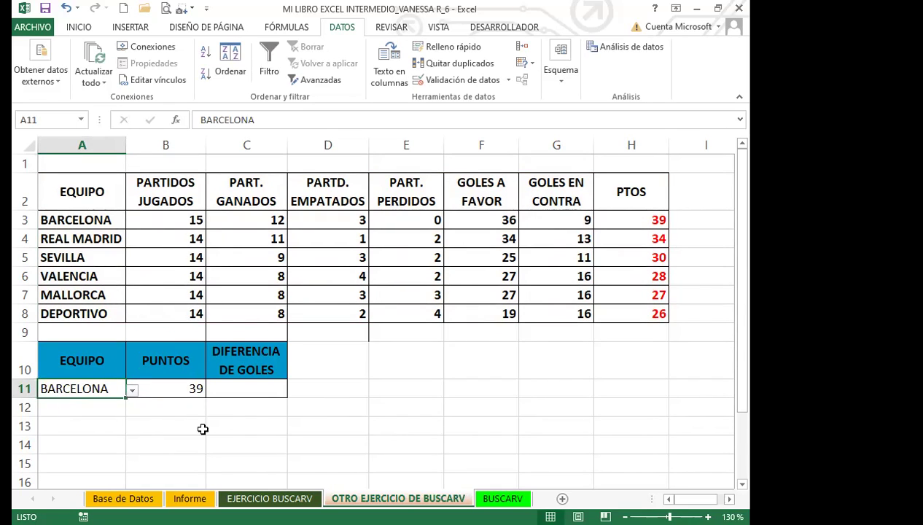
click(132, 390)
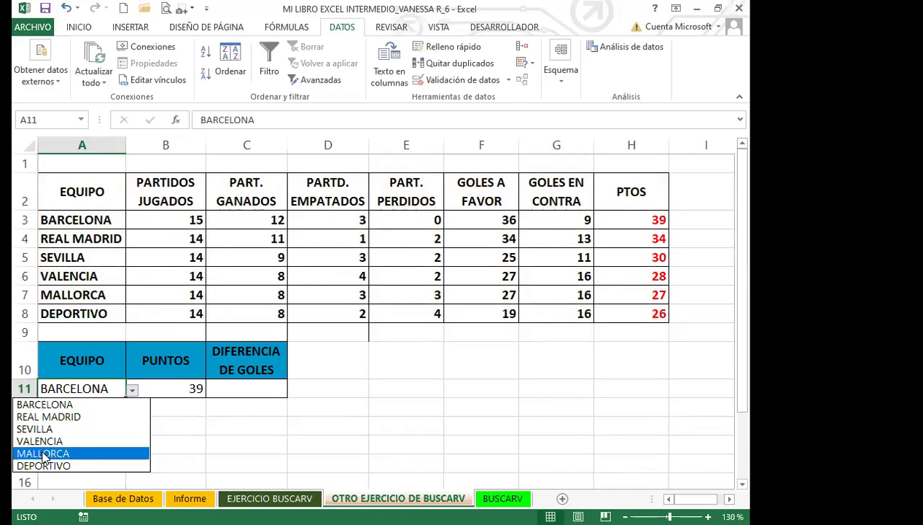
click(41, 465)
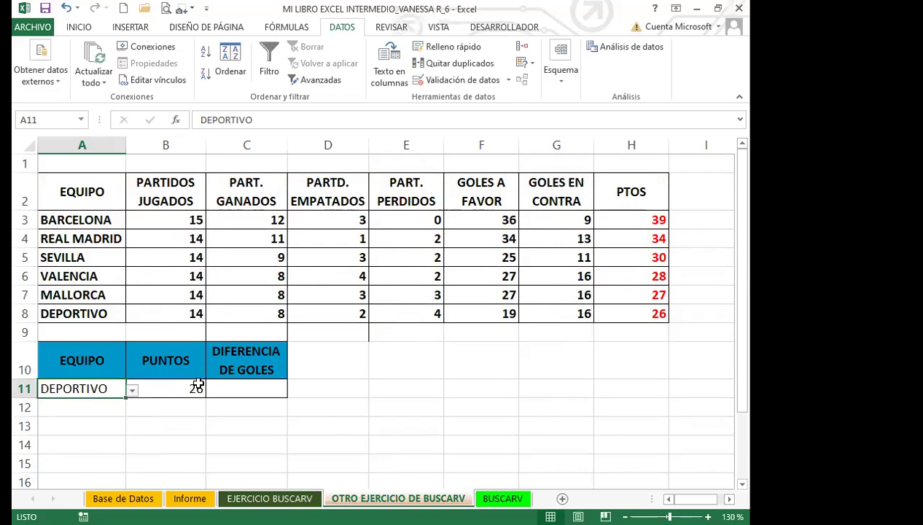
click(132, 390)
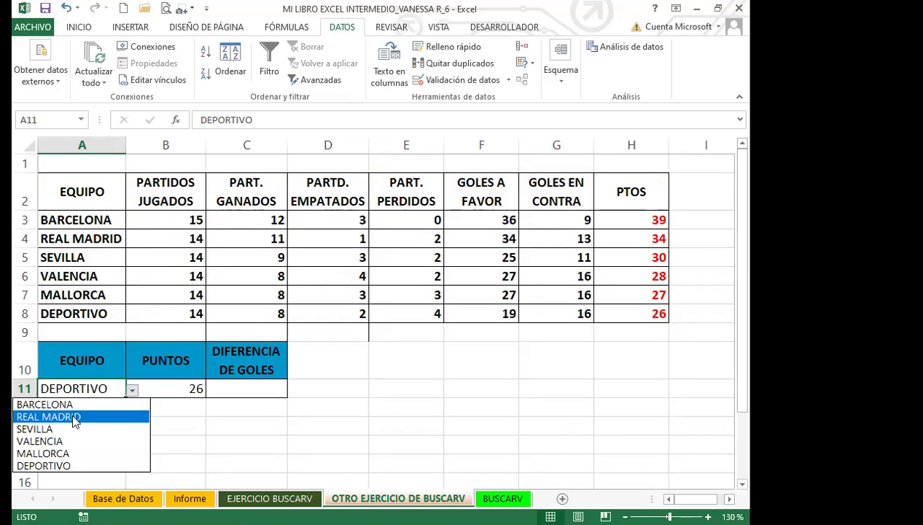
click(73, 417)
click(132, 390)
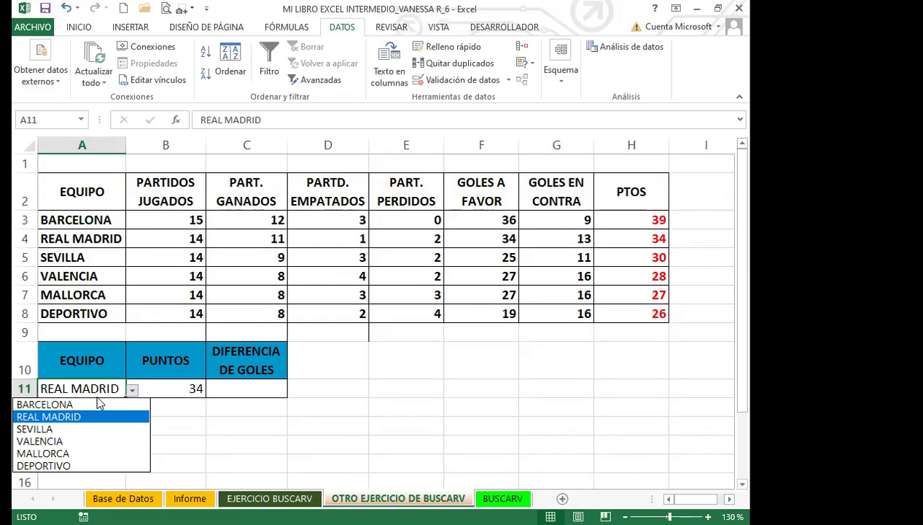
click(73, 429)
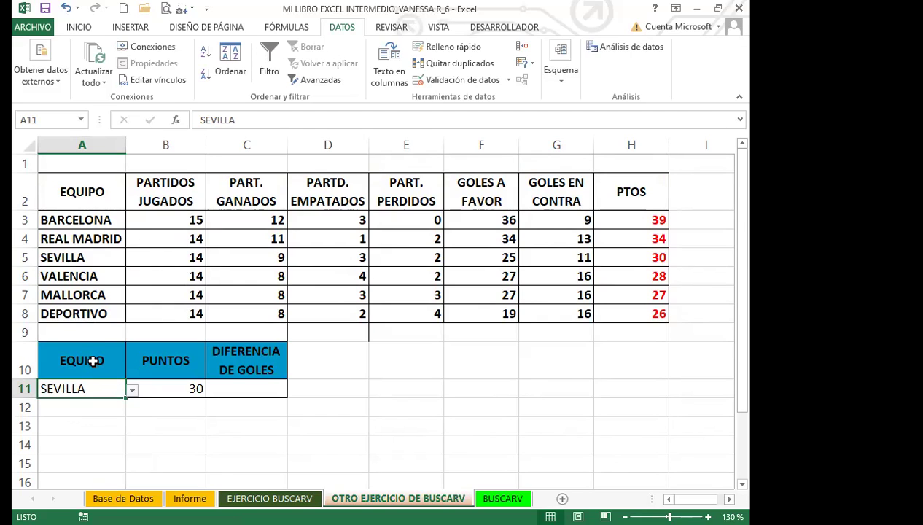
Step: Set the EQUIPO in A11 to REAL MADRID from its team list
click(99, 225)
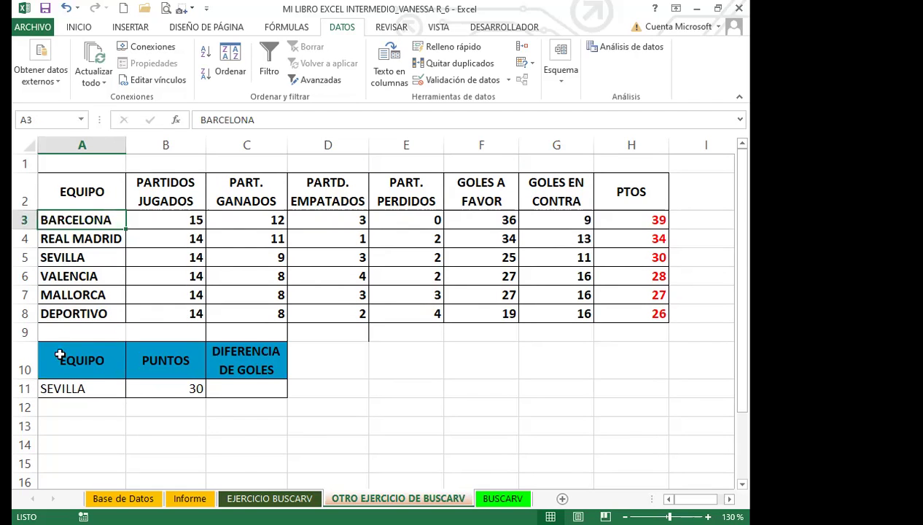
click(101, 385)
click(132, 391)
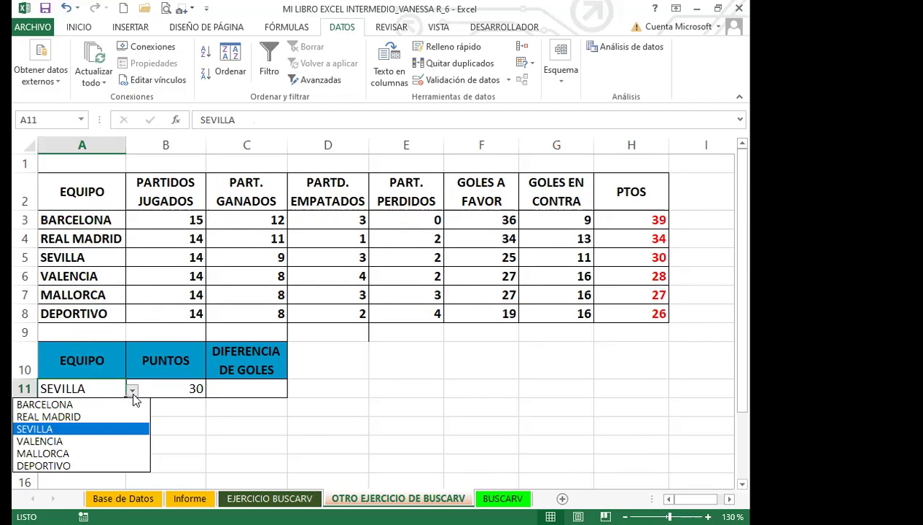
click(64, 417)
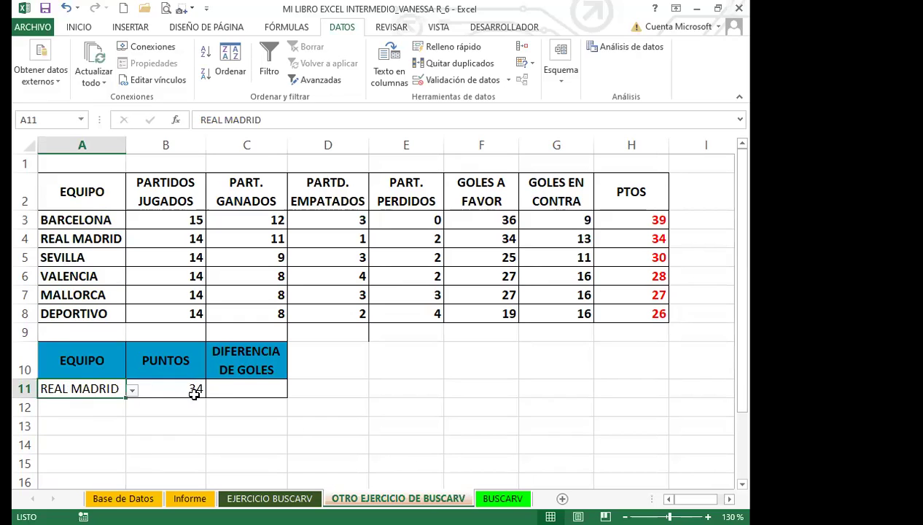
Step: Start the DIFERENCIA DE GOLES formula in C11 by looking up the team's goals for with =BUSCARV(A11;$A$2:$H$8;6;0)
click(239, 390)
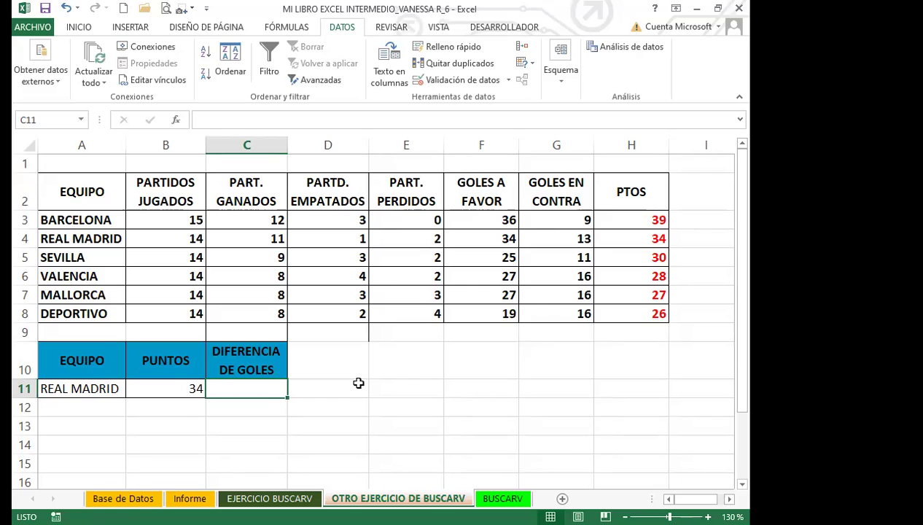
text(=)
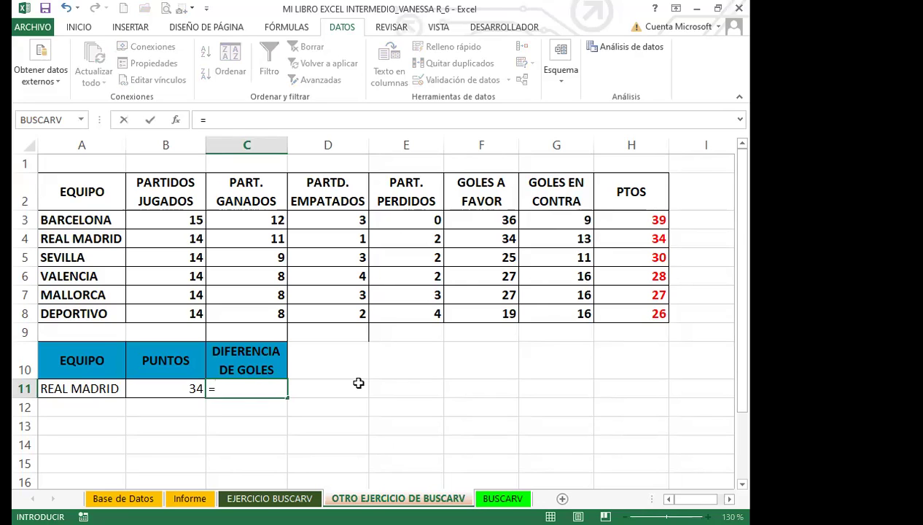
text(bus)
click(253, 431)
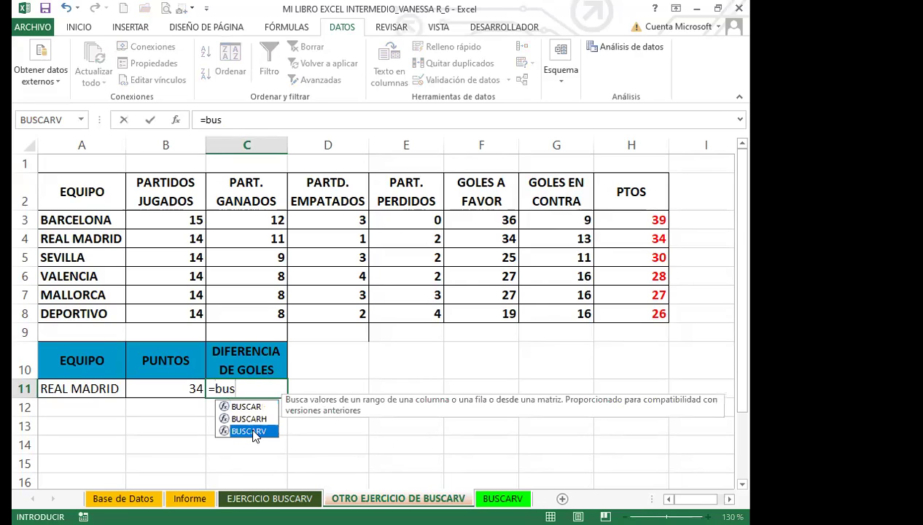
double_click(254, 431)
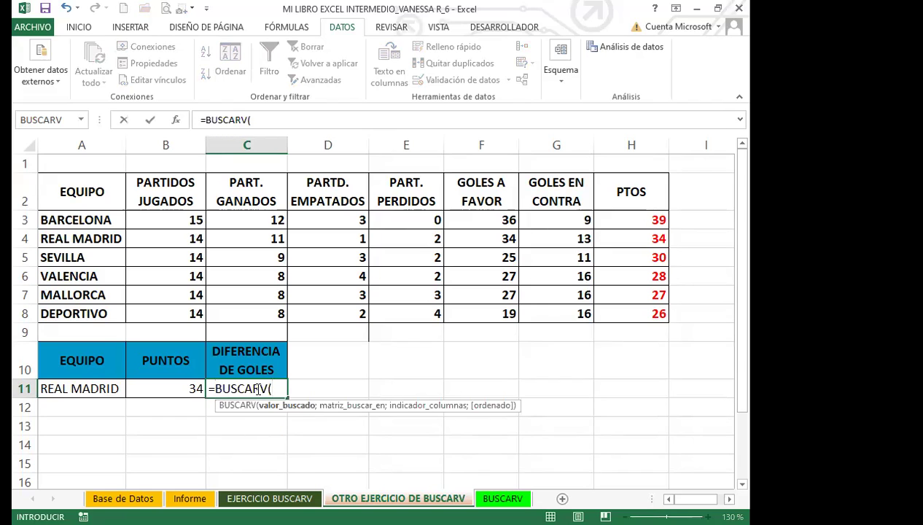
click(76, 390)
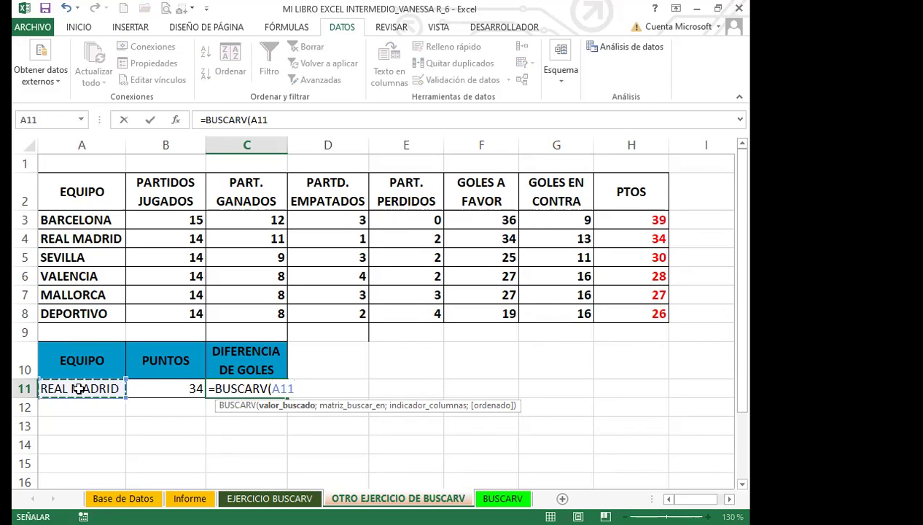
text(;)
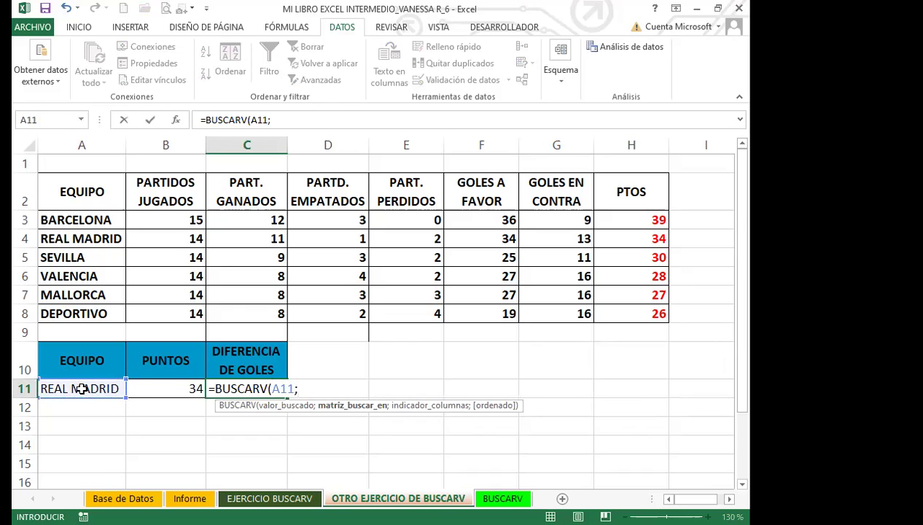
click(76, 191)
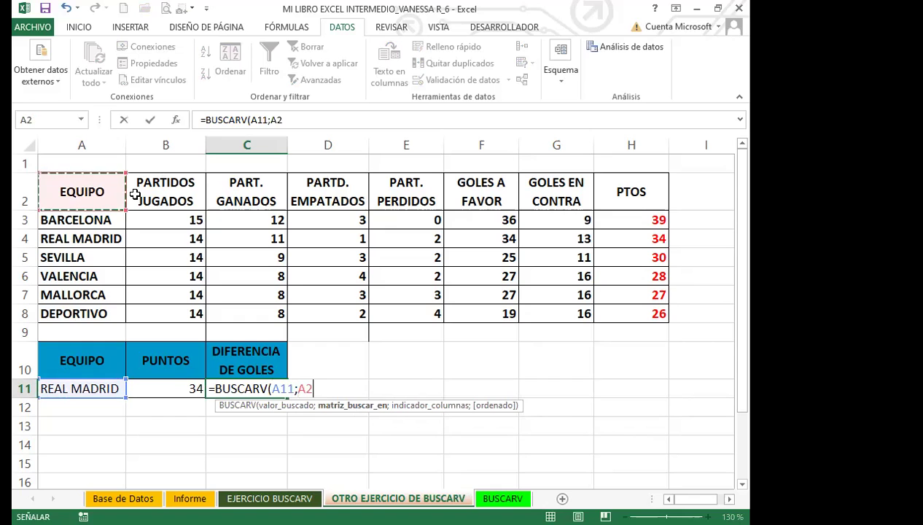
shift+click(624, 317)
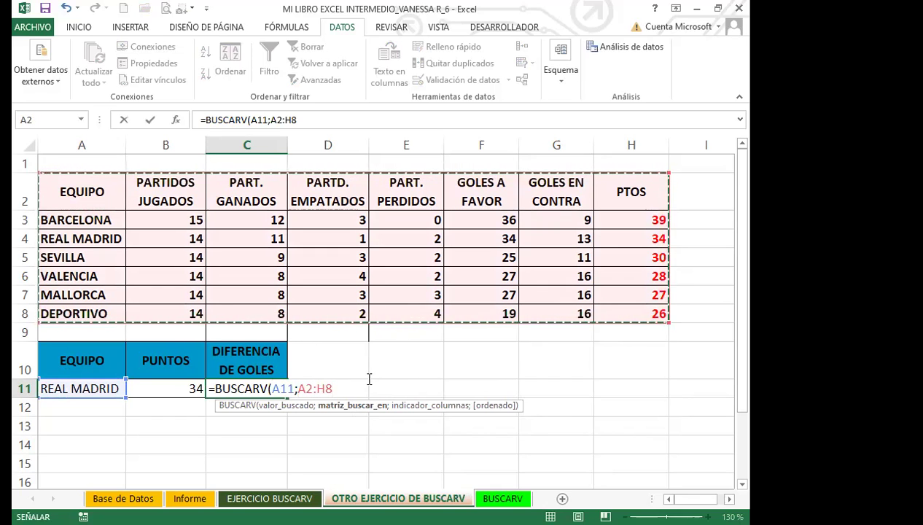
key(F4)
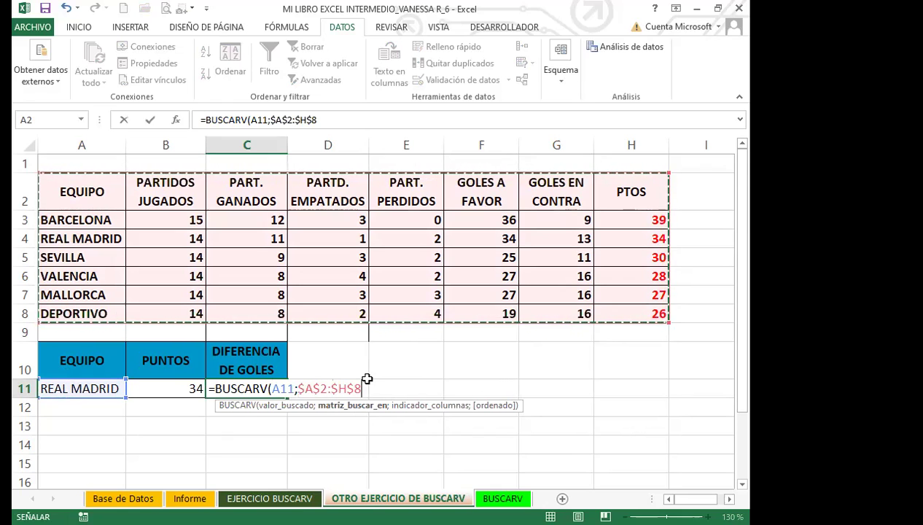
text(;)
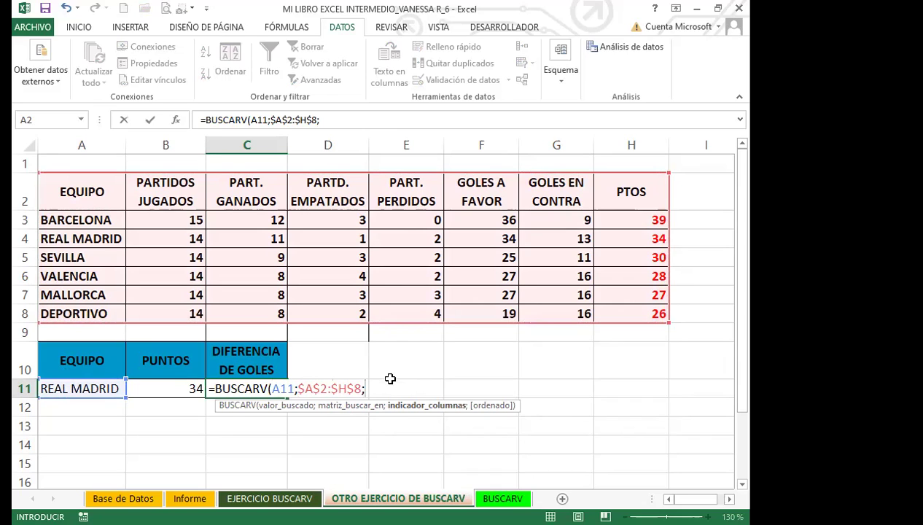
text(6;0)
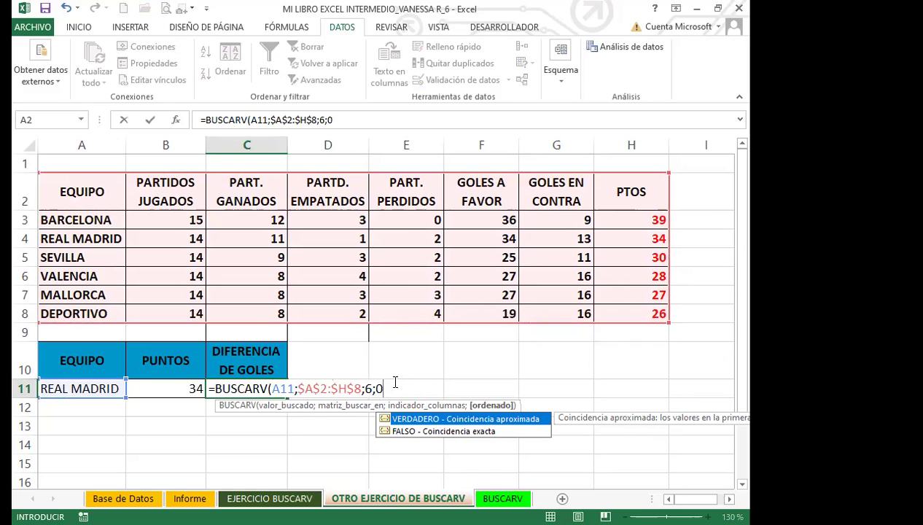
Step: Subtract the team's goals against in the C11 formula with -BUSCARV(A11;$A$2:$H$8;7;0) and enter it
text()-)
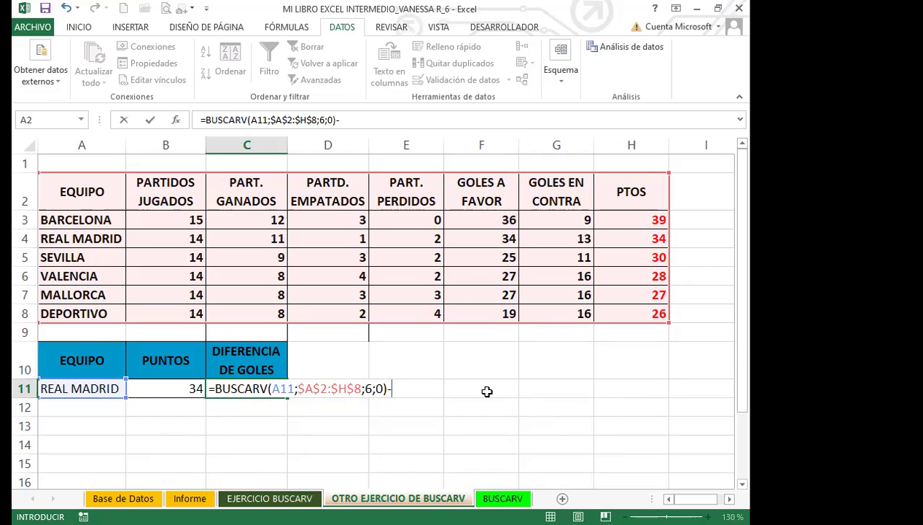
text(bu)
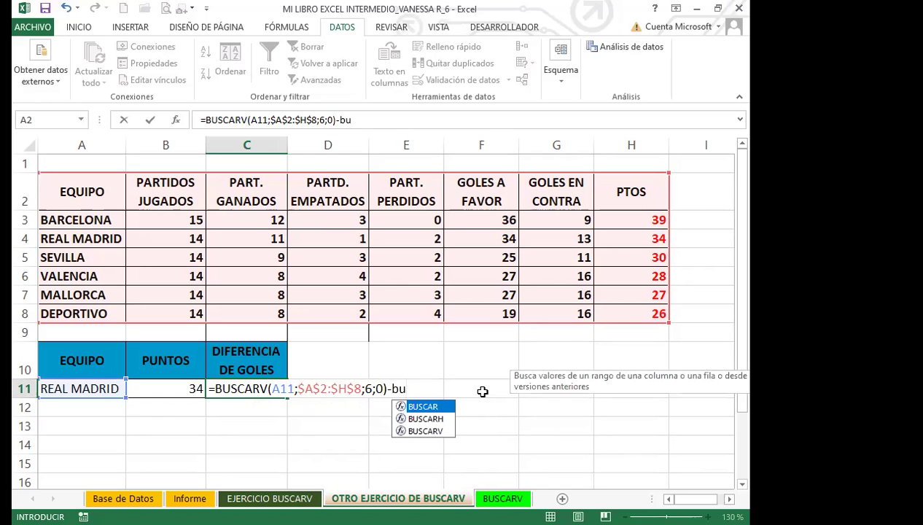
click(421, 430)
double_click(420, 430)
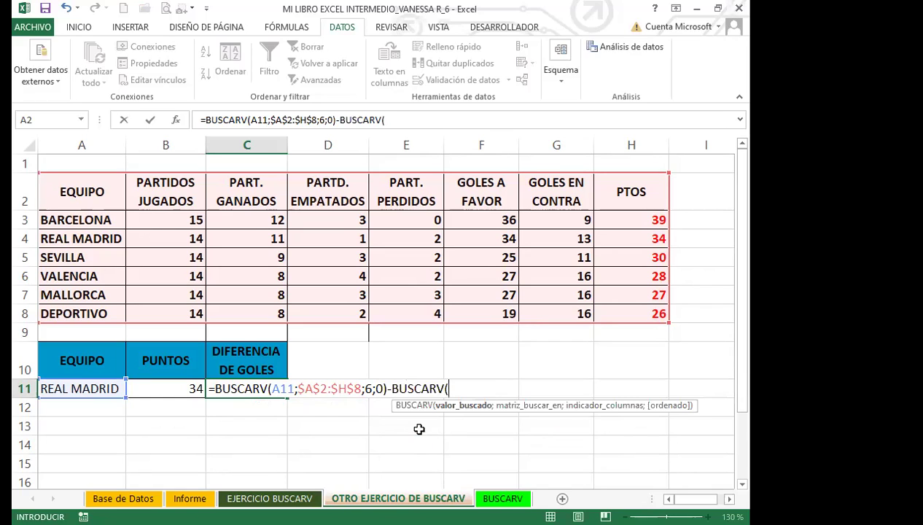
click(83, 392)
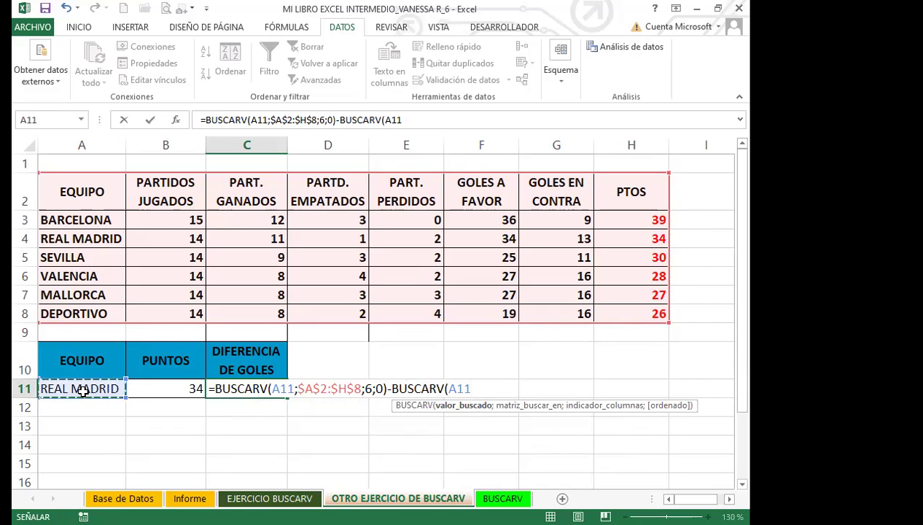
text(;)
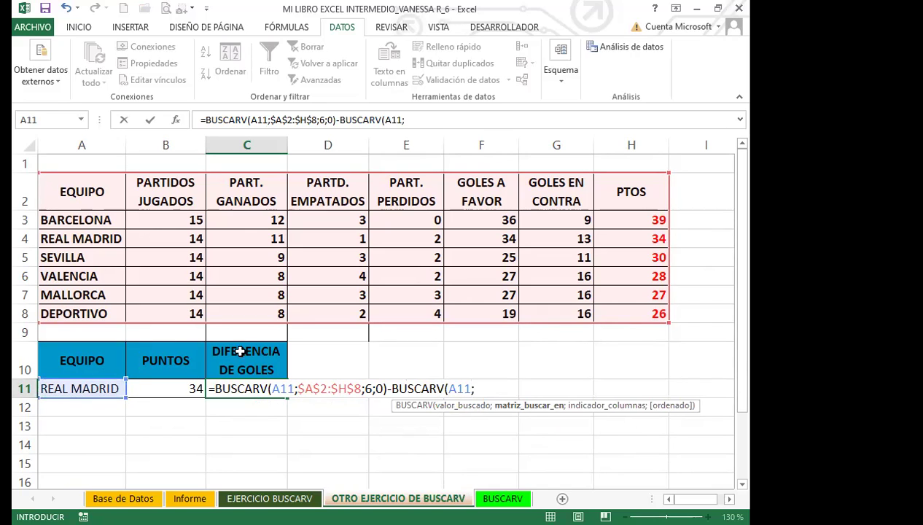
click(80, 193)
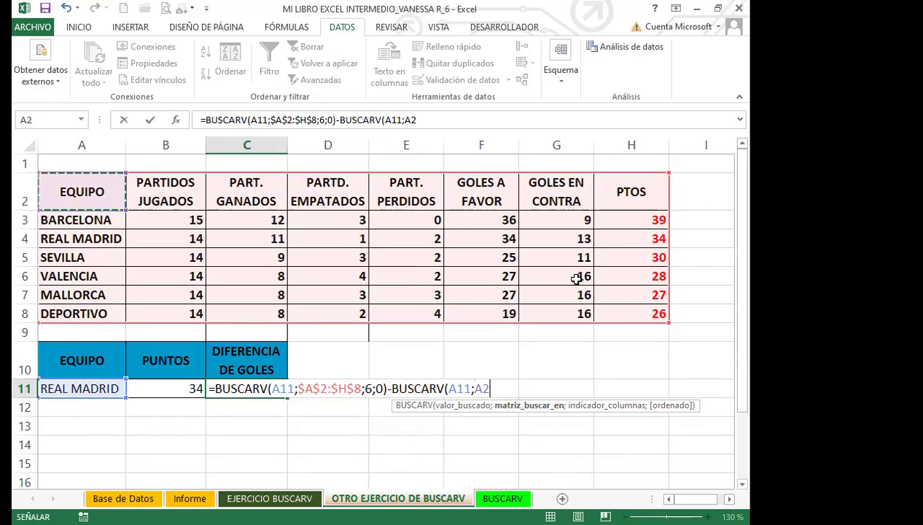
shift+click(632, 314)
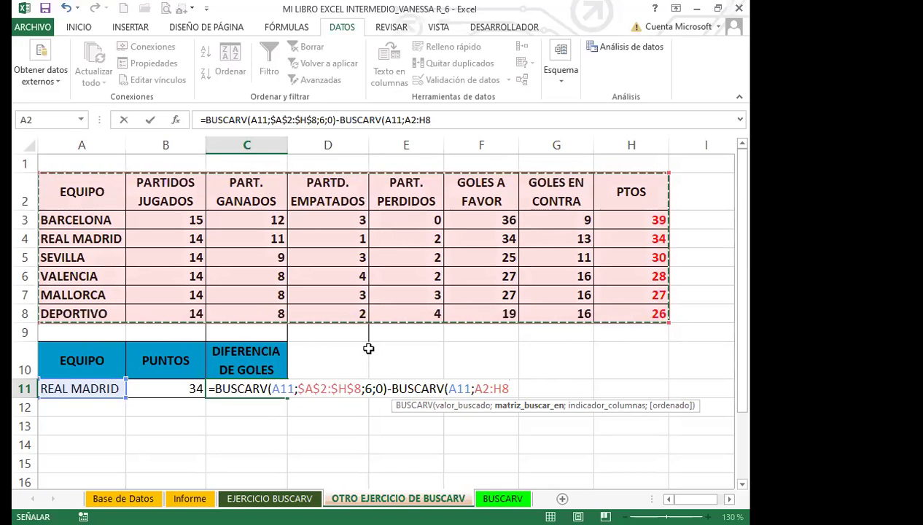
key(F4)
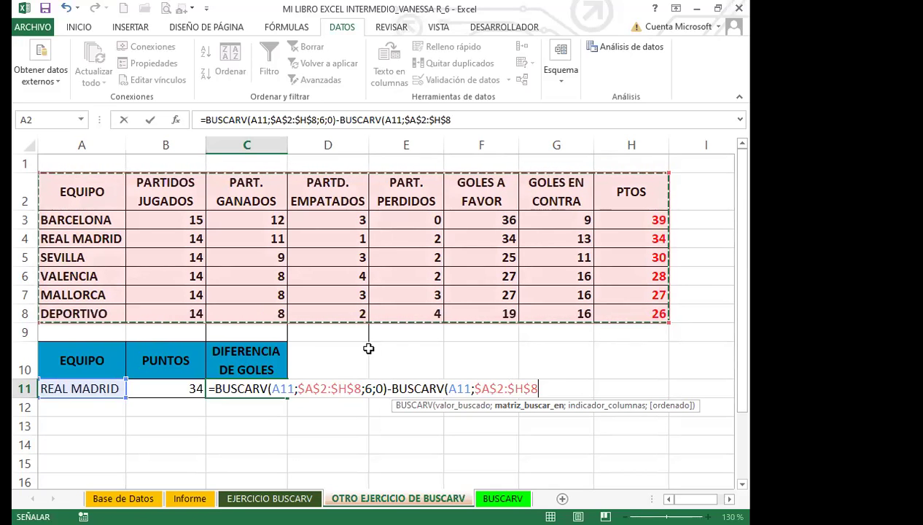
text(;)
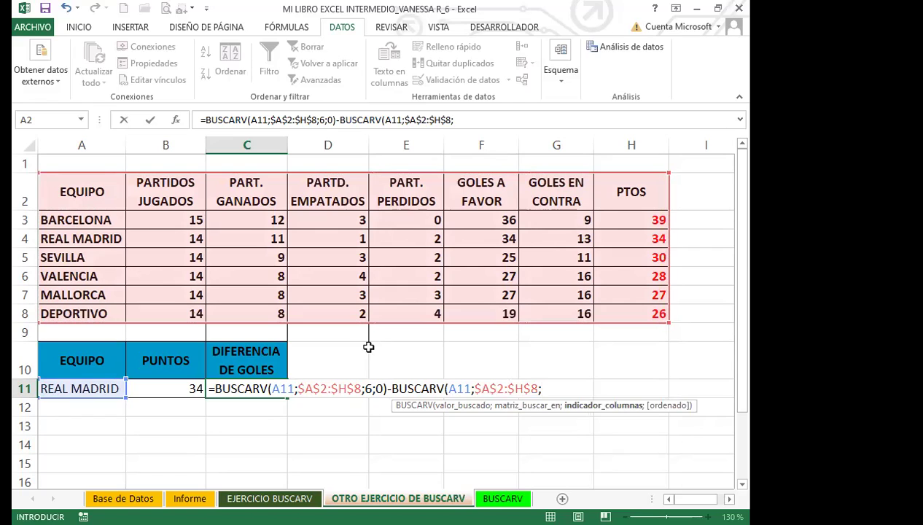
text(7;0)
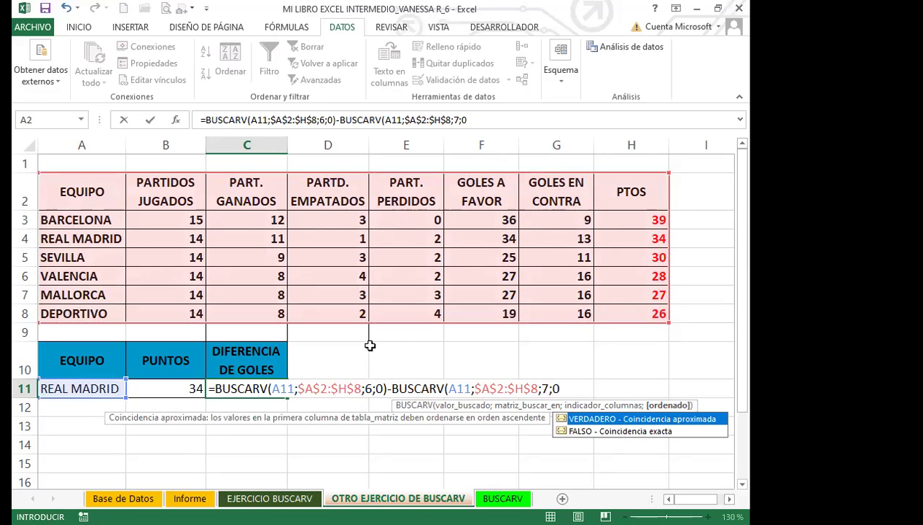
text())
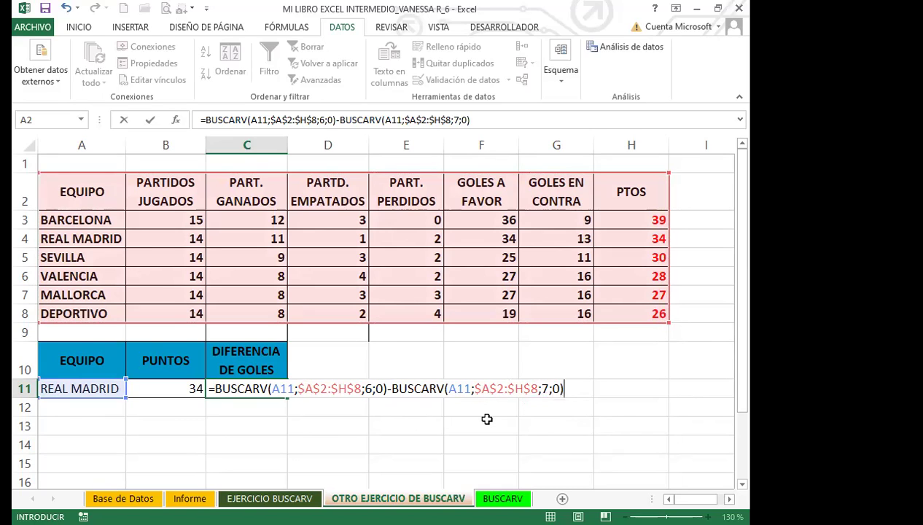
key(Return)
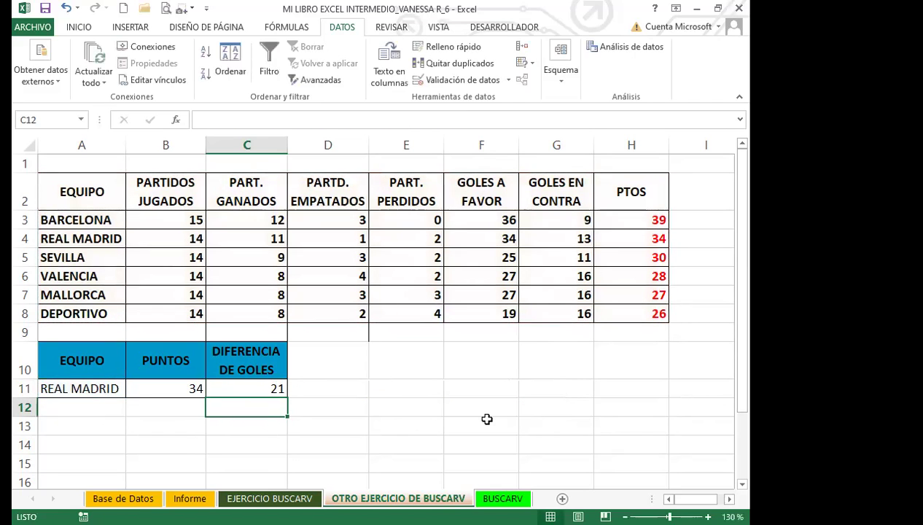
Step: Test the PUNTOS and DIFERENCIA DE GOLES lookups by choosing DEPORTIVO and REAL MADRID in turn in A11
click(93, 387)
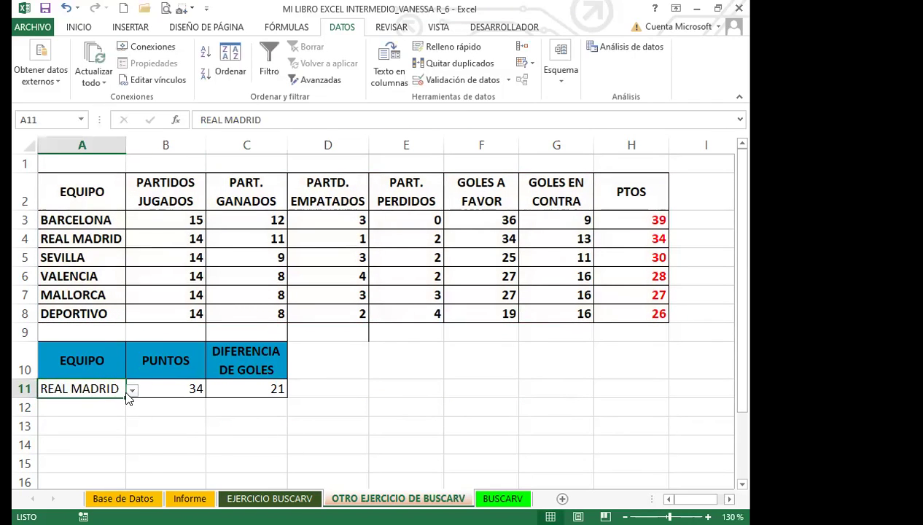
click(132, 390)
click(70, 467)
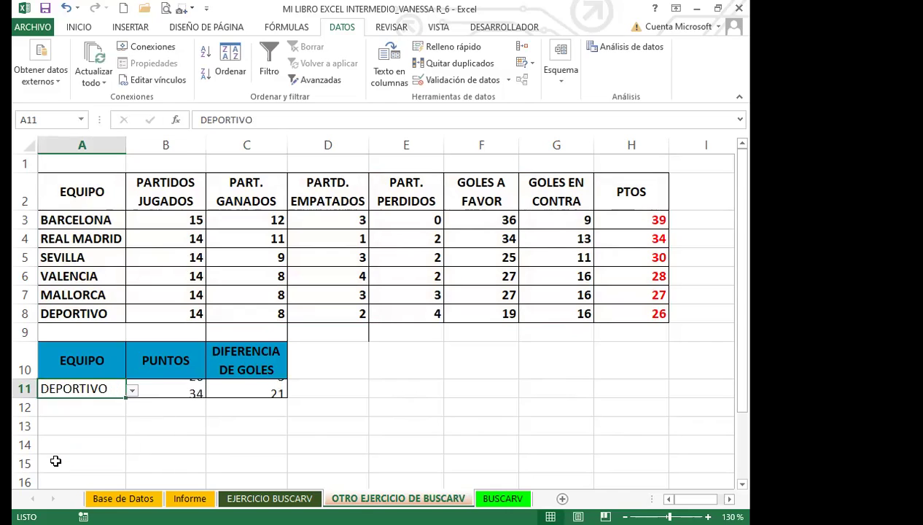
click(132, 391)
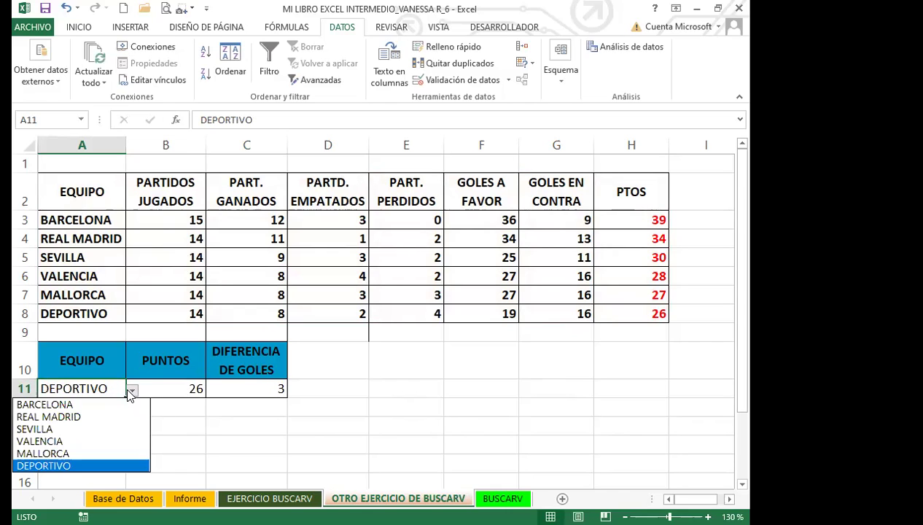
click(63, 417)
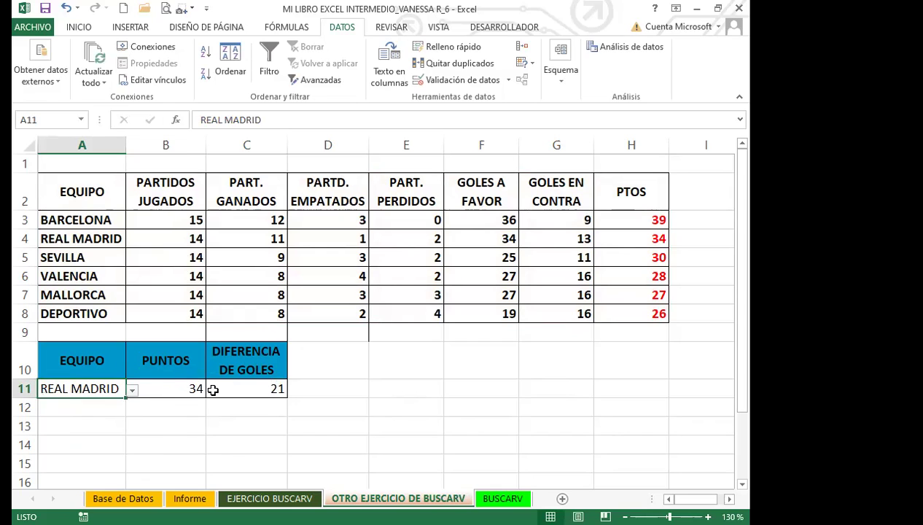
Step: Set the EQUIPO in A11 to VALENCIA from its team list
click(132, 391)
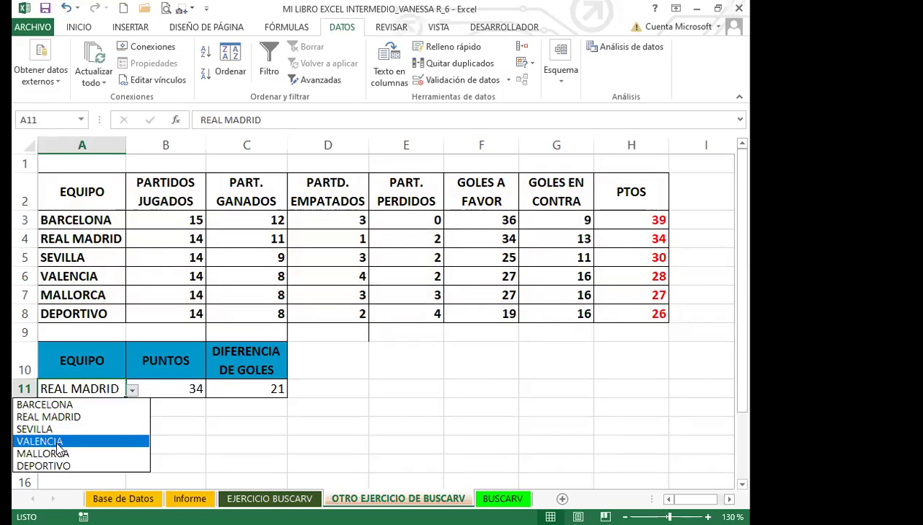
click(59, 442)
click(106, 428)
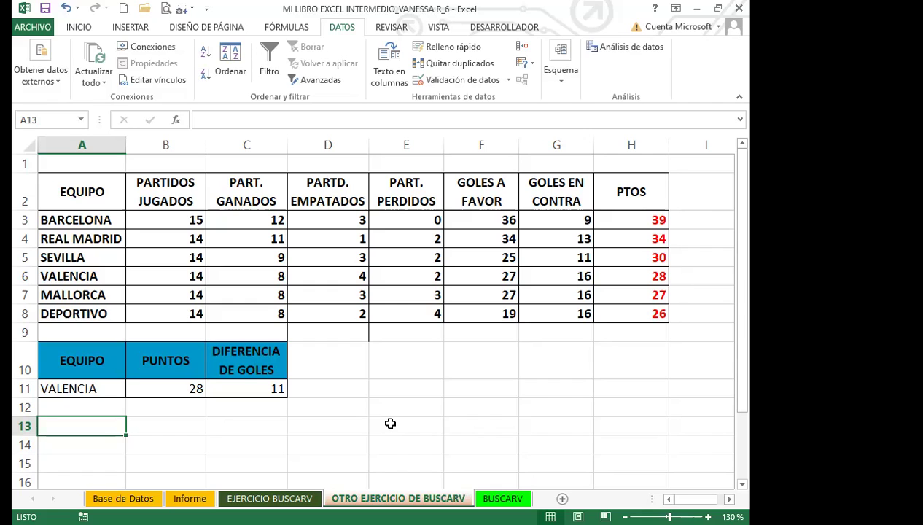
click(81, 388)
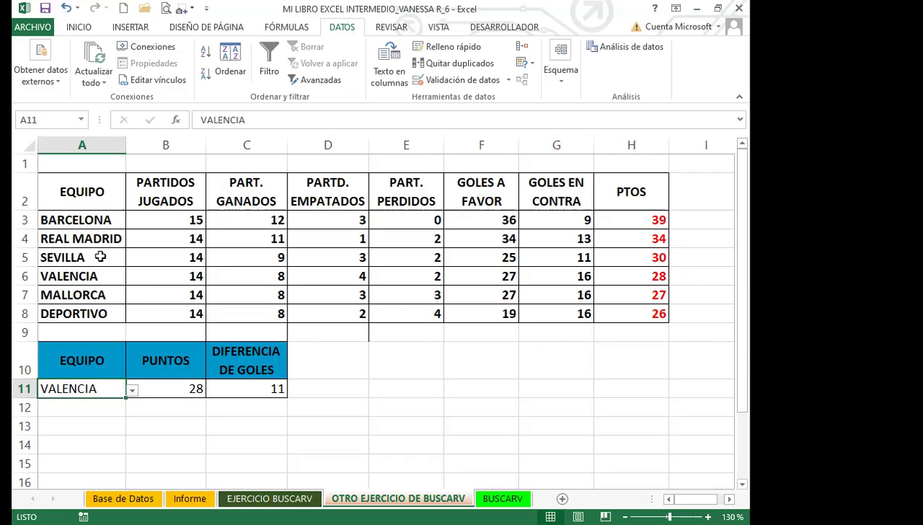
click(103, 221)
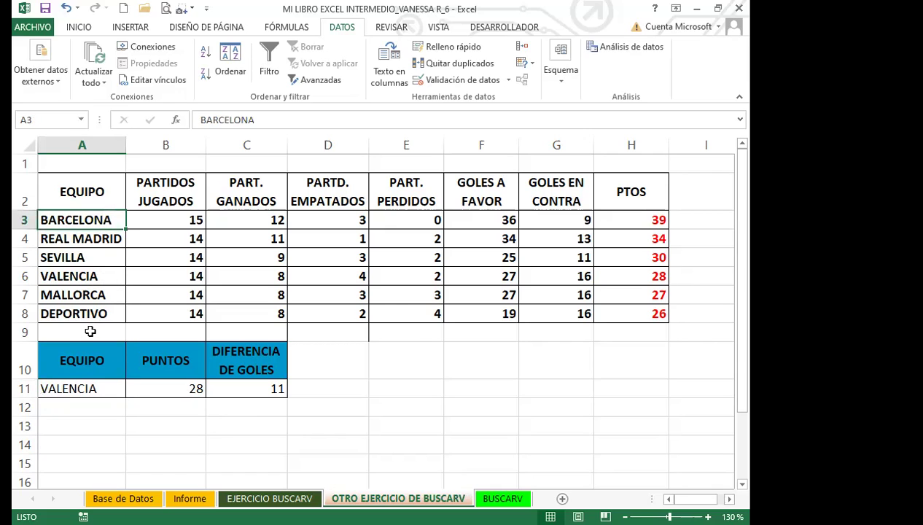
click(89, 332)
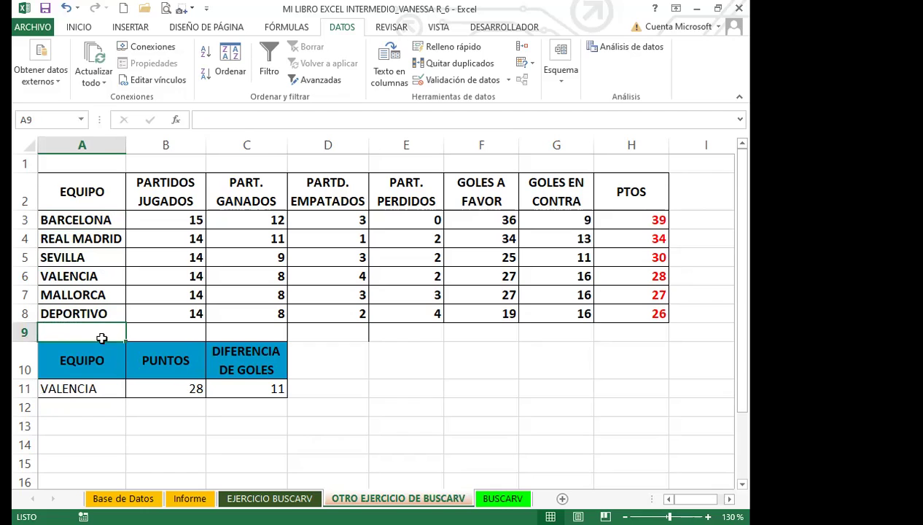
drag(101, 219, 103, 314)
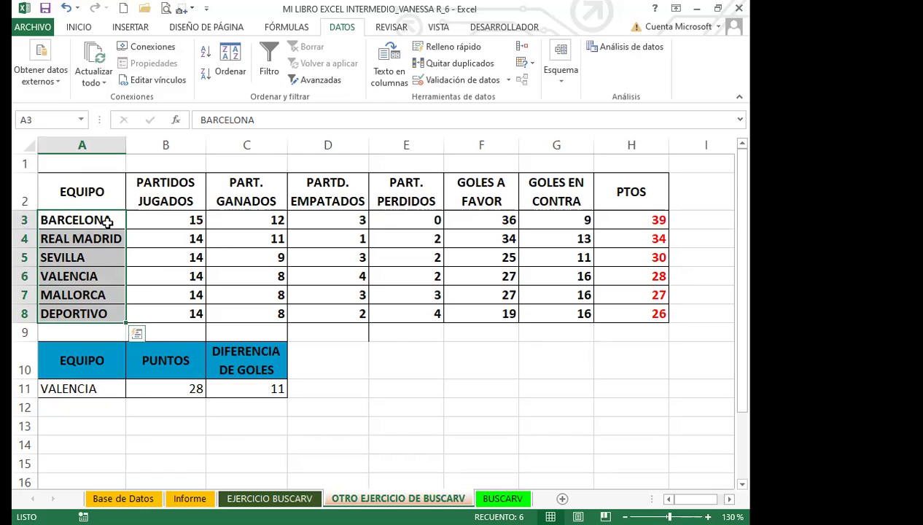
click(452, 81)
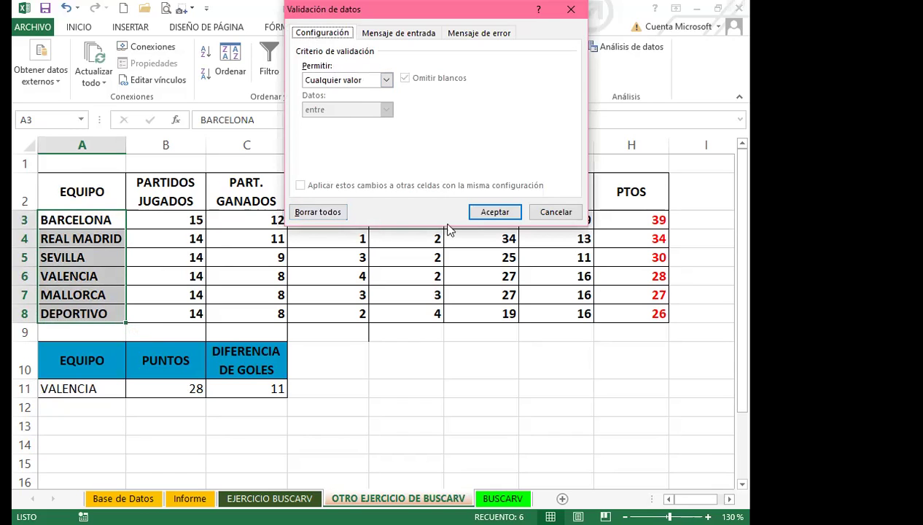
click(556, 212)
click(72, 392)
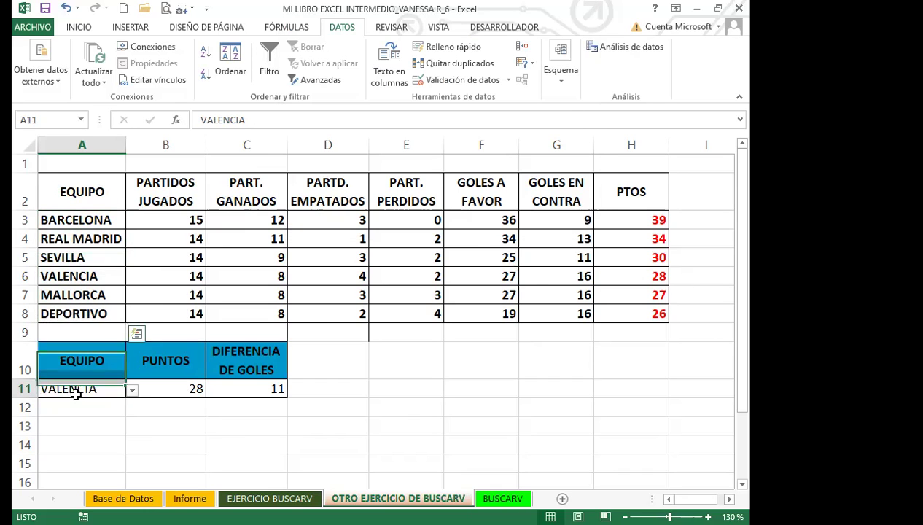
Step: Review the source range of A11's list validation against the EQUIPO column, and check the teams offered in its list
click(467, 79)
click(361, 139)
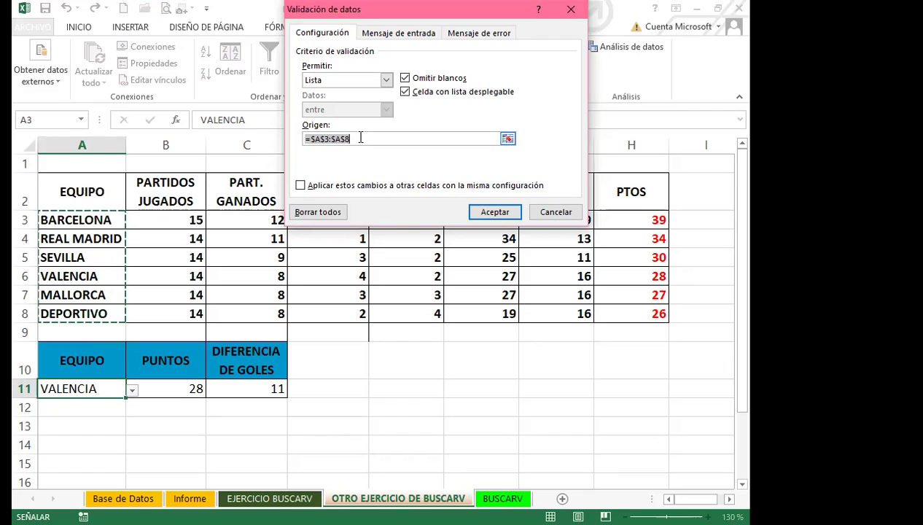
click(495, 212)
click(93, 219)
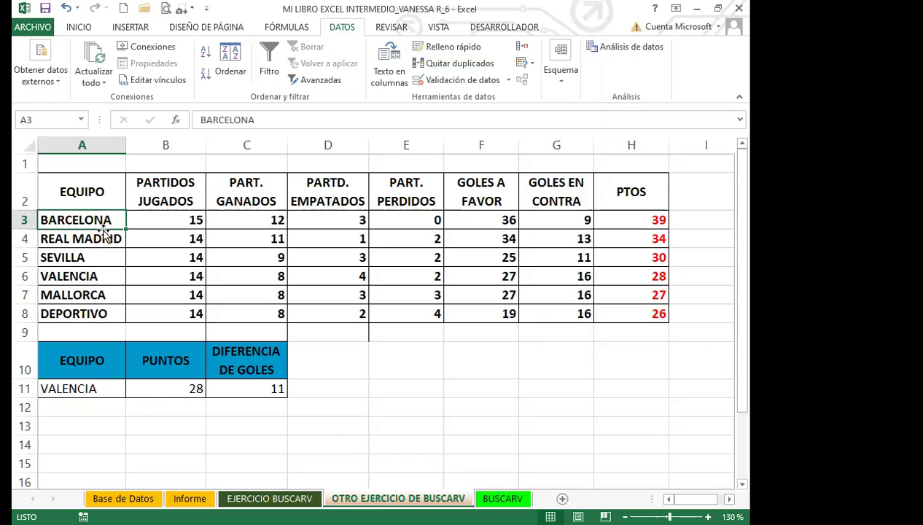
click(95, 390)
click(131, 392)
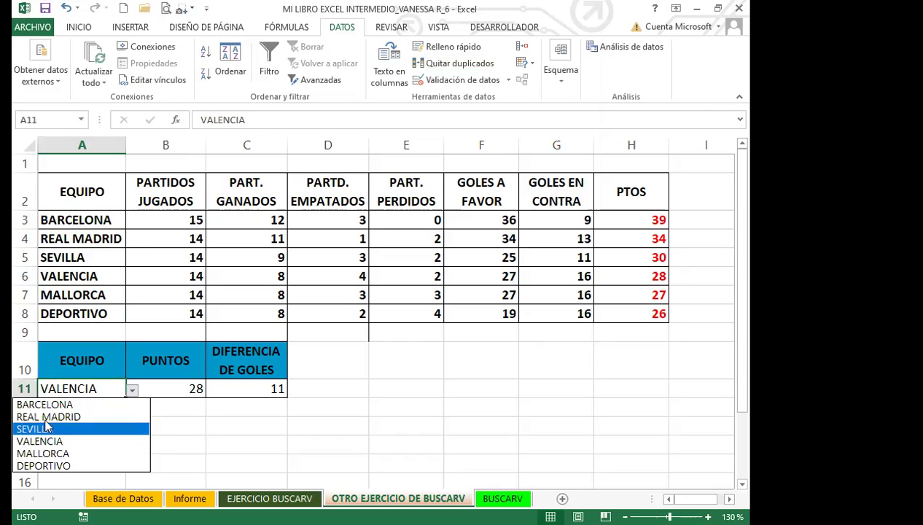
click(94, 390)
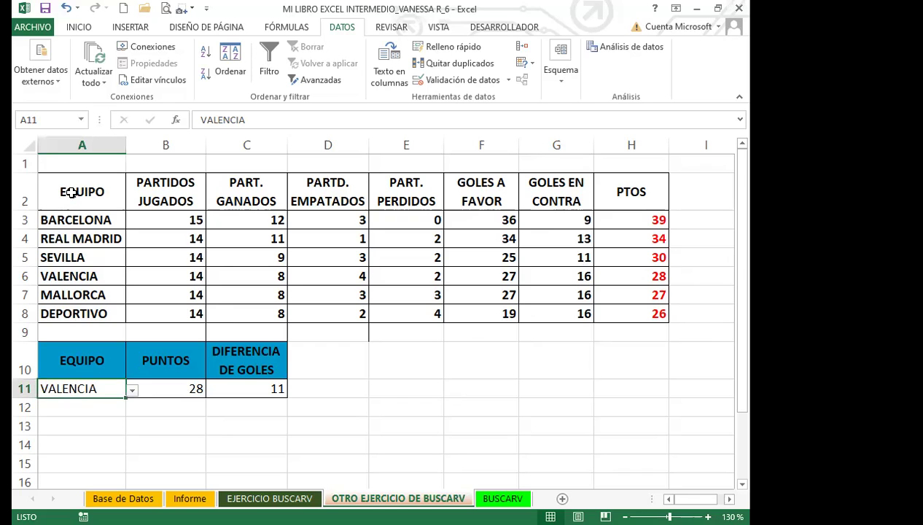
Step: Compare the lookup table range with its header row, A2:H8, against the range without headers, A3:H8
click(88, 194)
drag(89, 194, 637, 315)
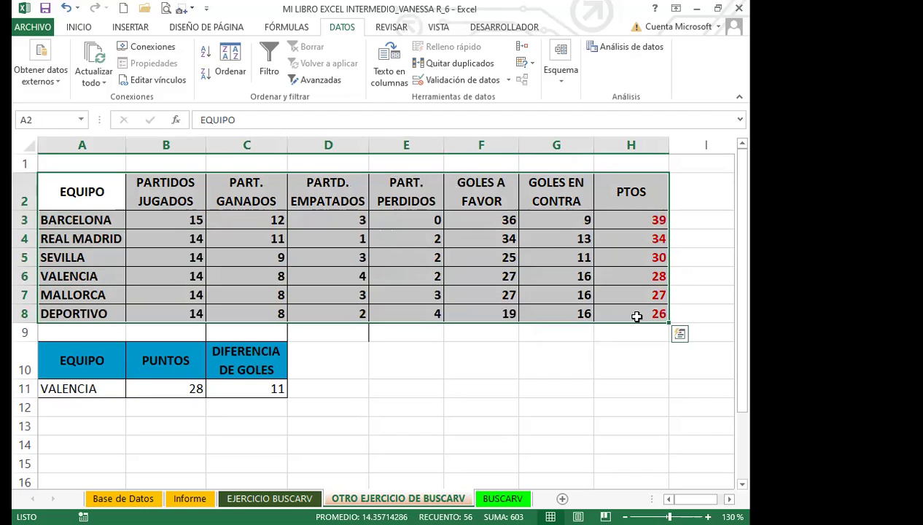
click(155, 271)
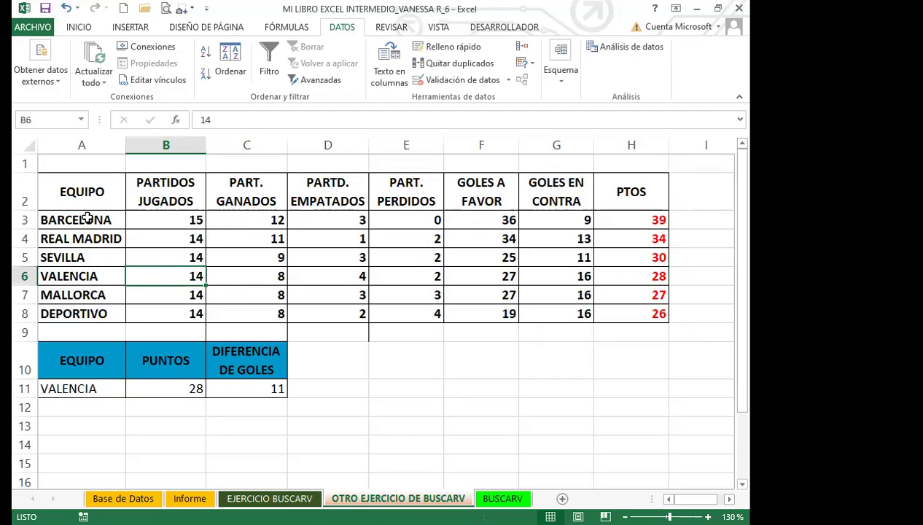
drag(73, 217, 656, 314)
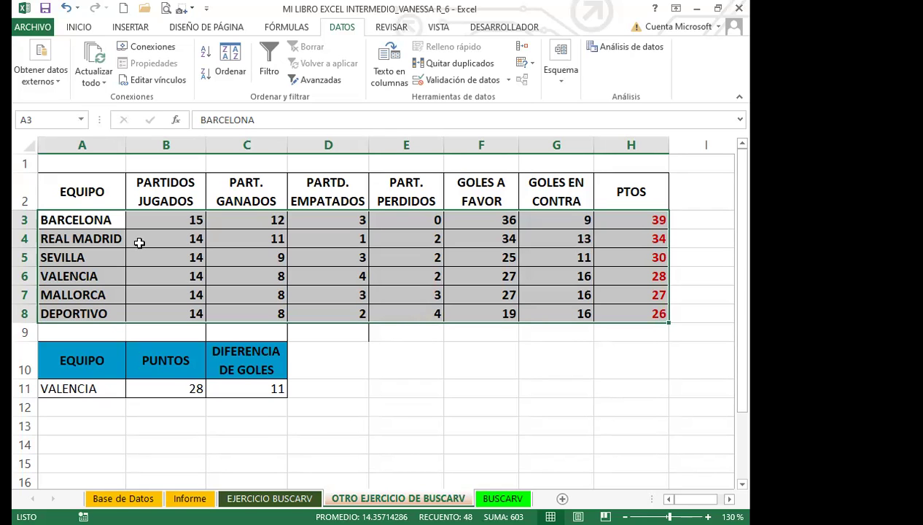
click(82, 191)
drag(575, 286, 631, 312)
click(80, 276)
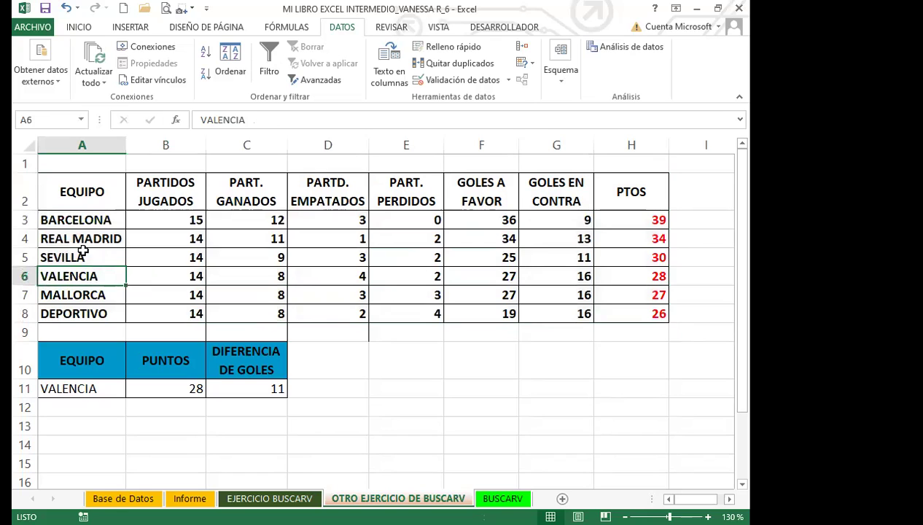
click(89, 258)
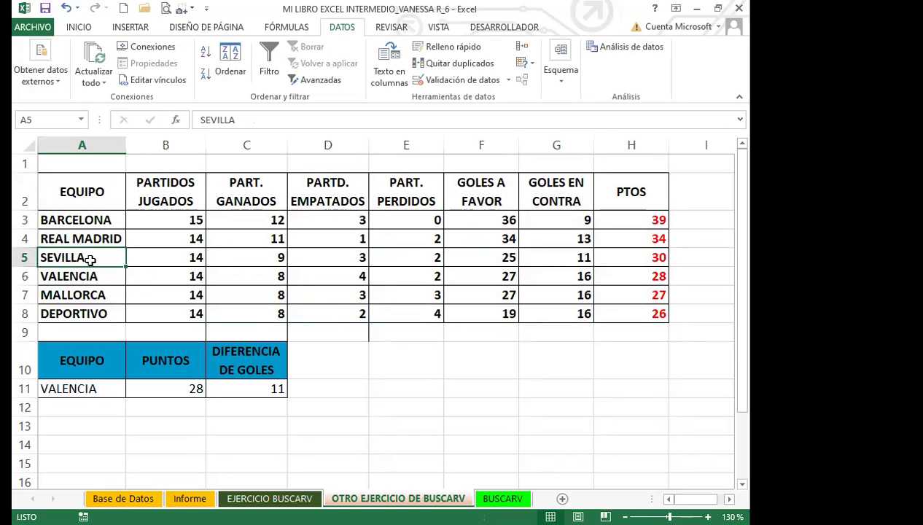
drag(69, 218, 616, 319)
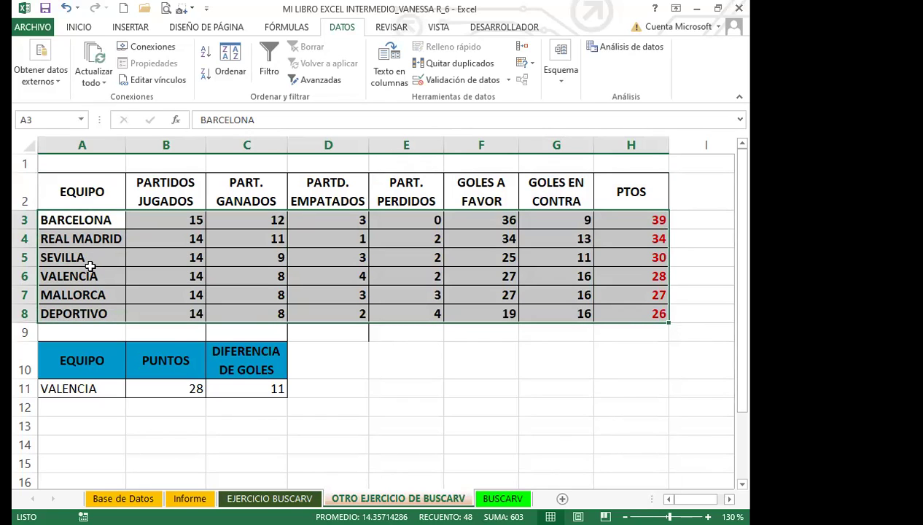
drag(80, 189, 631, 319)
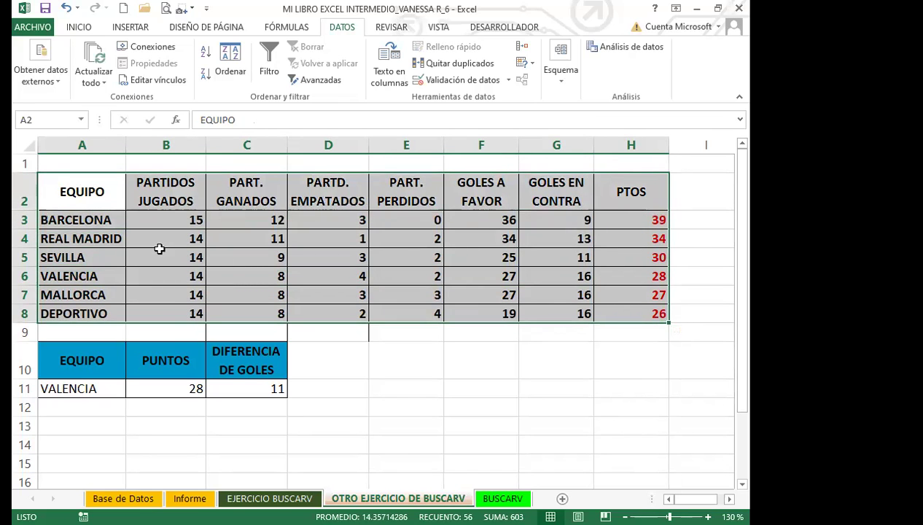
drag(158, 248, 160, 247)
click(84, 257)
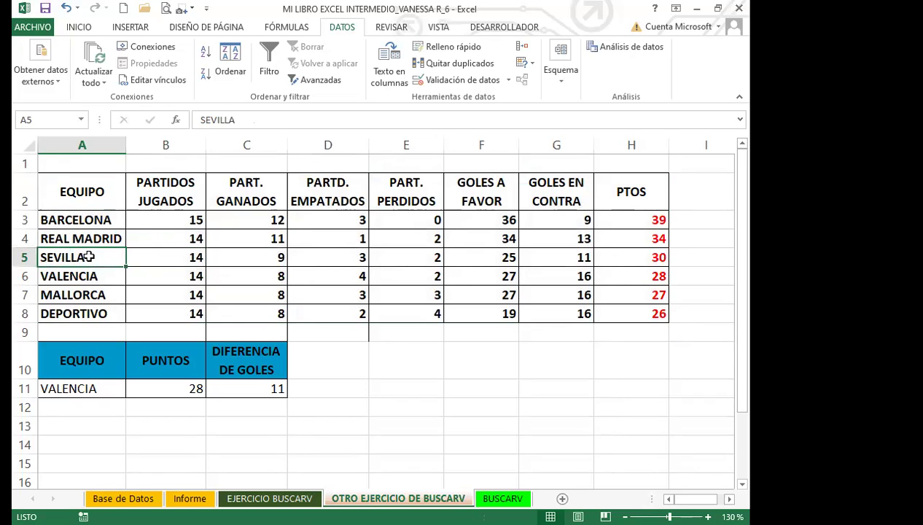
drag(82, 191, 647, 315)
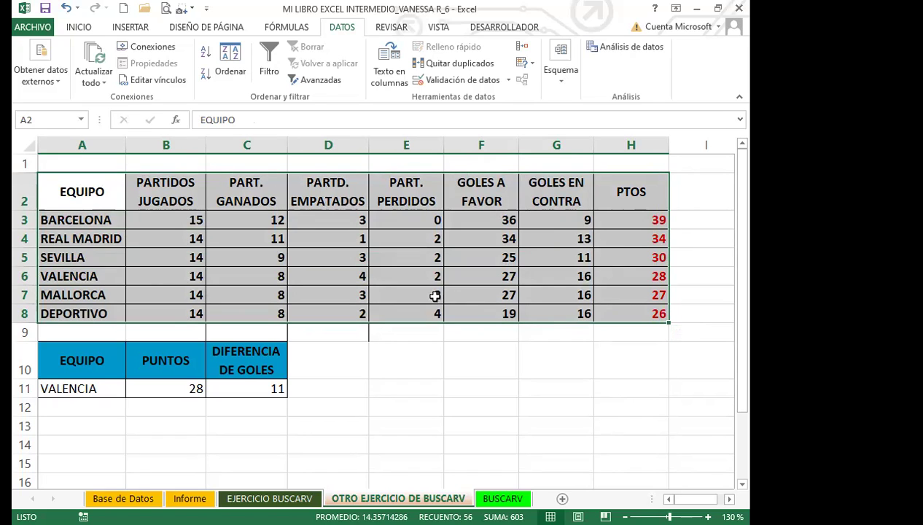
click(245, 224)
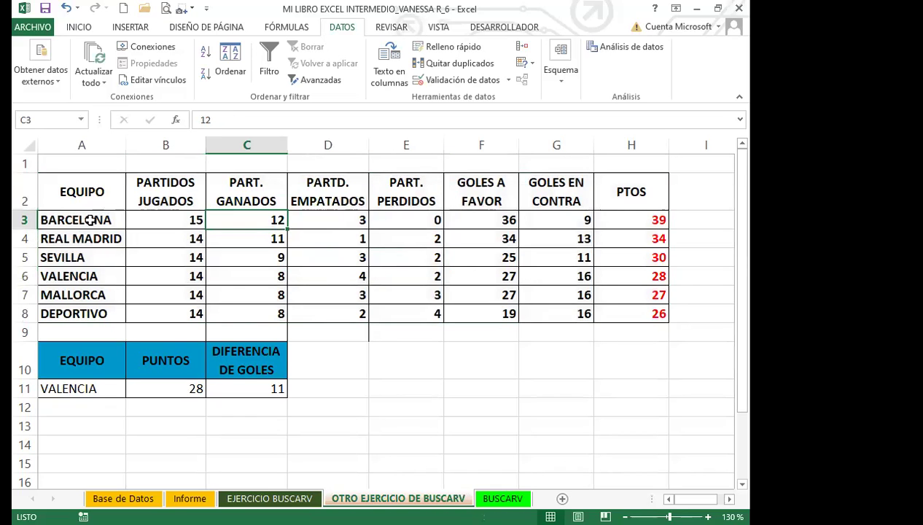
drag(75, 192, 614, 314)
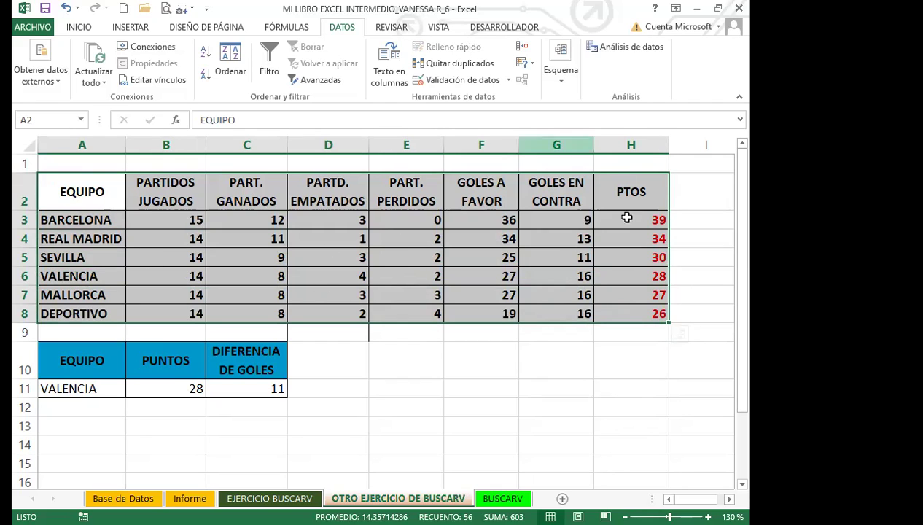
click(405, 235)
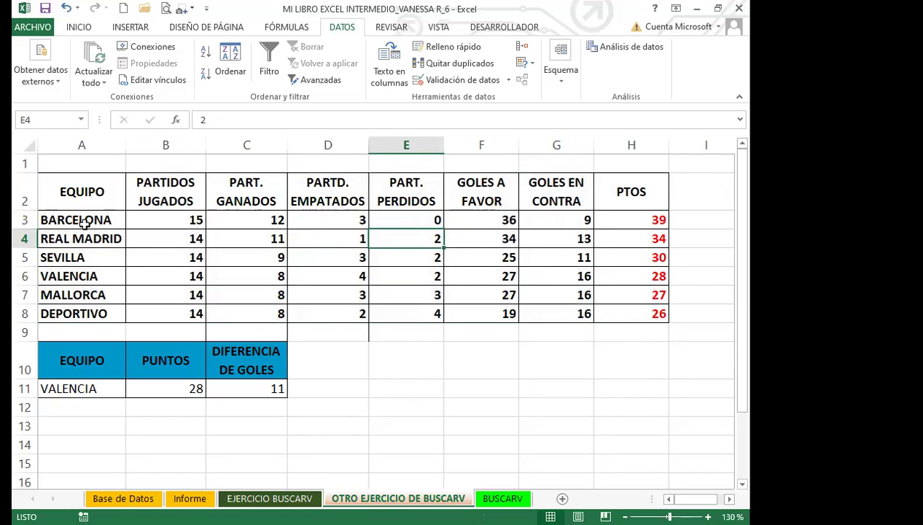
drag(87, 224, 634, 311)
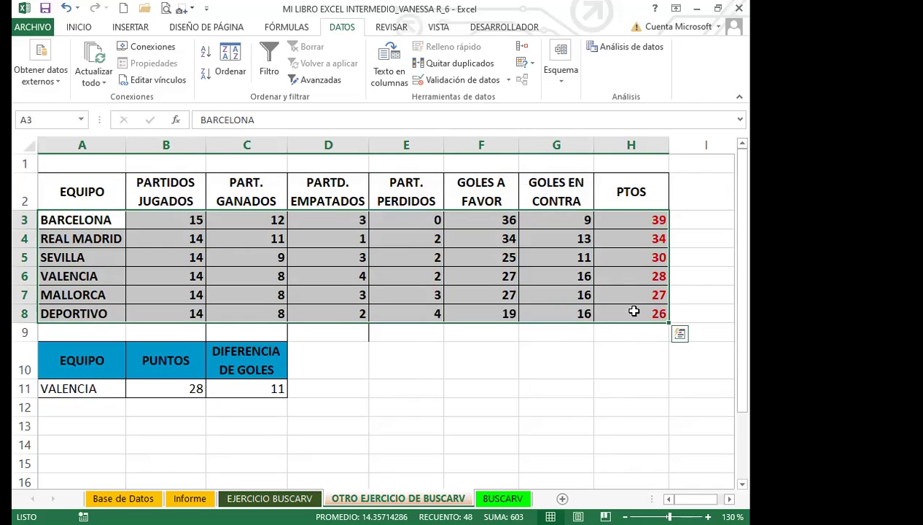
click(180, 241)
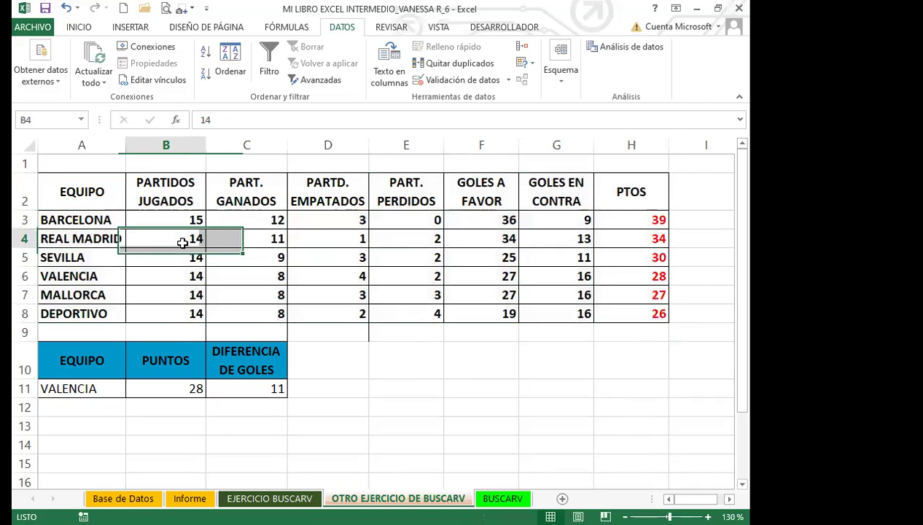
click(75, 221)
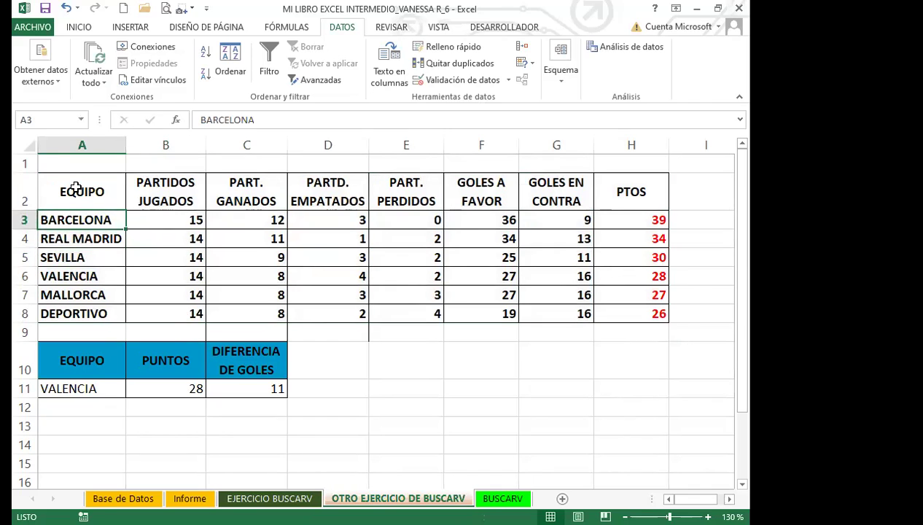
drag(76, 188, 635, 313)
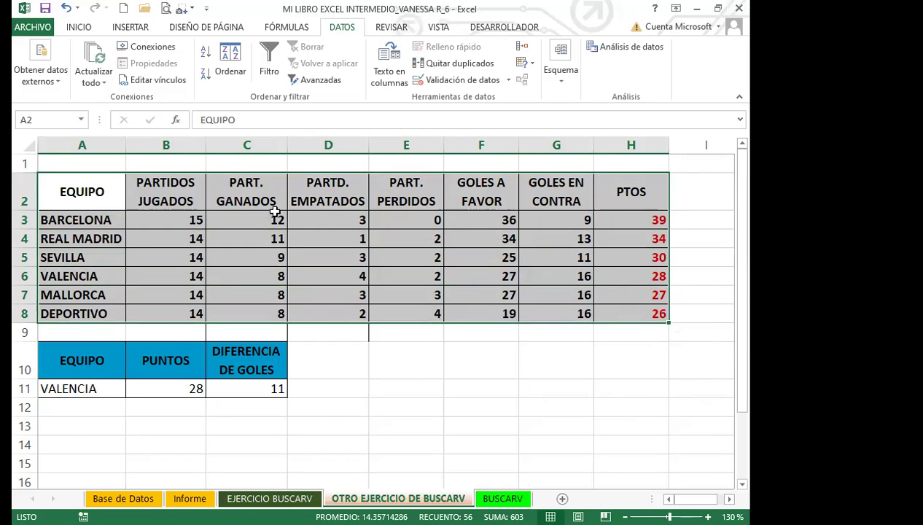
click(172, 240)
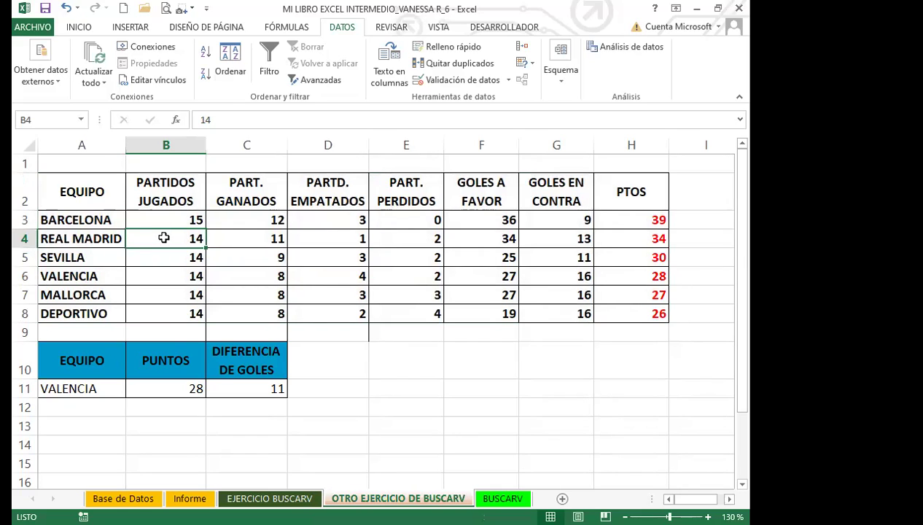
click(83, 258)
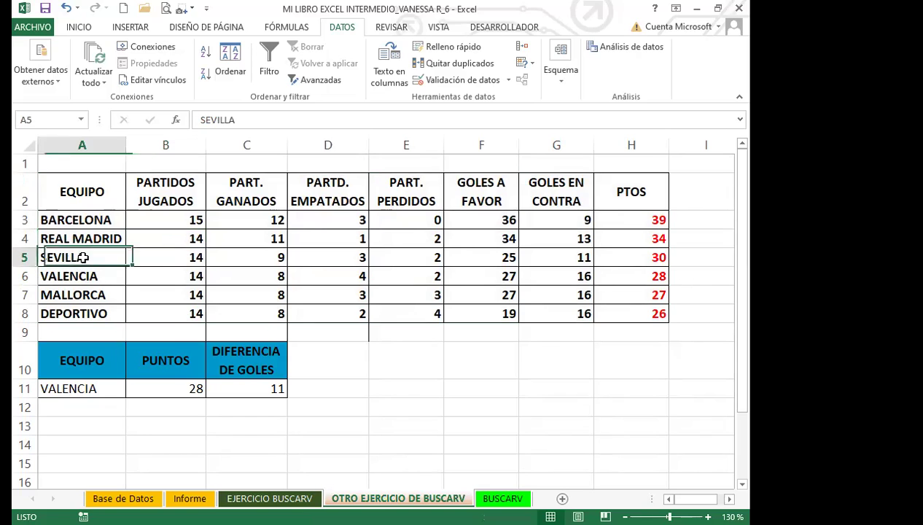
drag(72, 218, 618, 312)
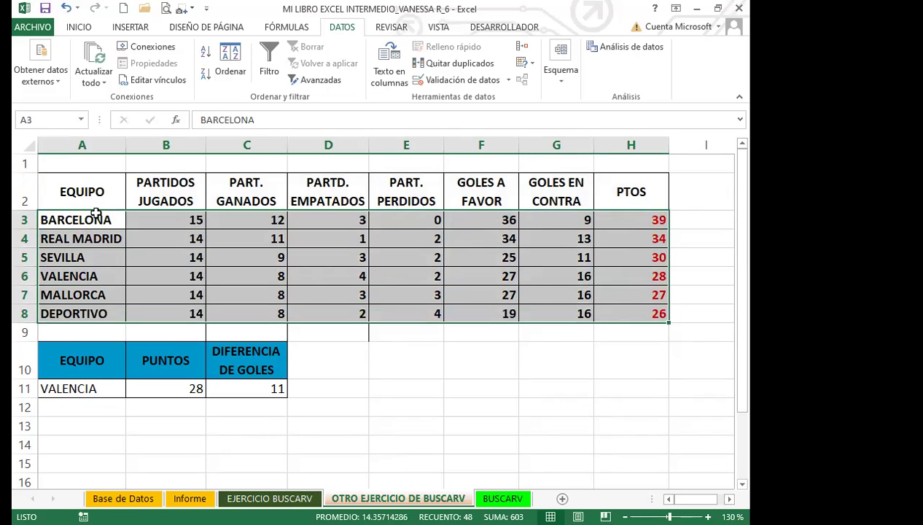
click(89, 239)
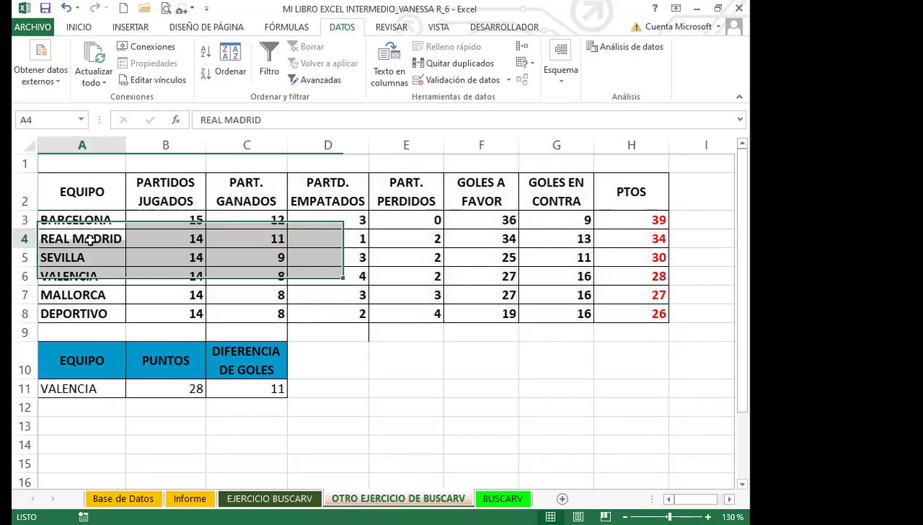
drag(62, 221, 638, 308)
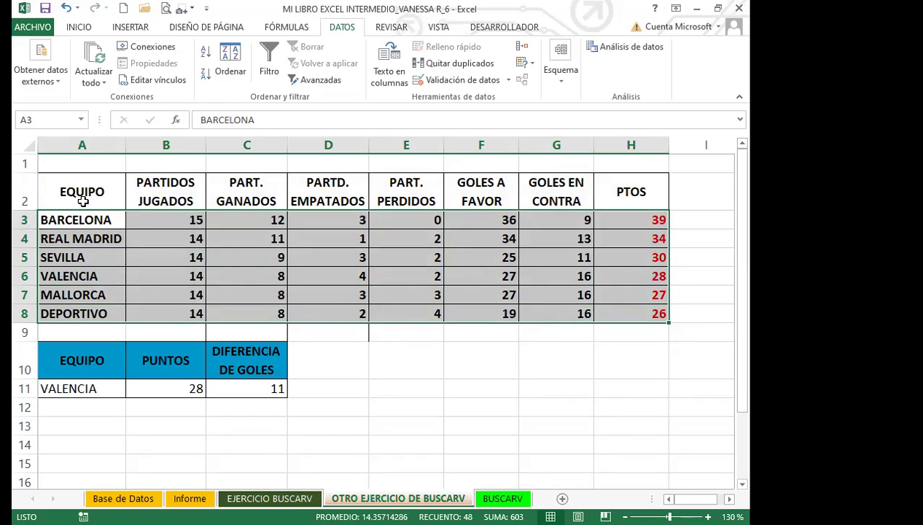
drag(83, 194, 625, 313)
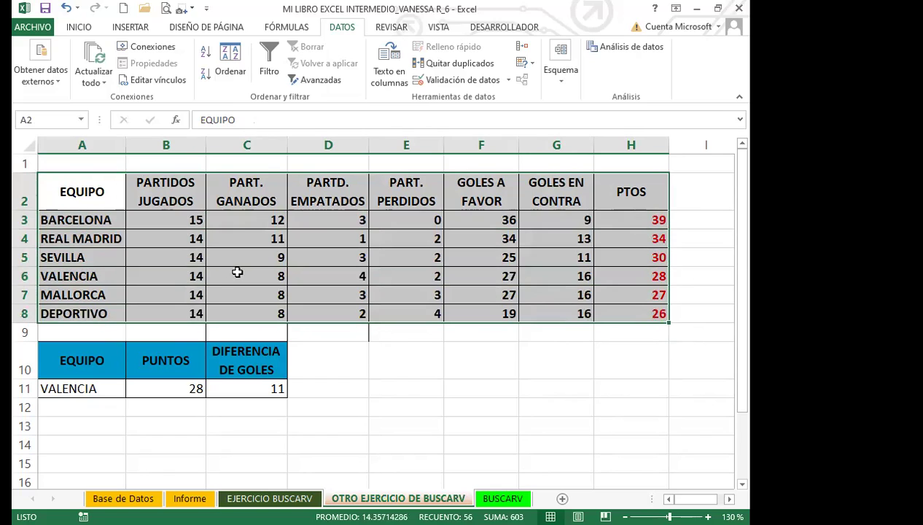
Step: Examine the header row A2:H2 and the PARTD. EMPATADOS column in relation to the full table A2:H8
drag(79, 185, 630, 200)
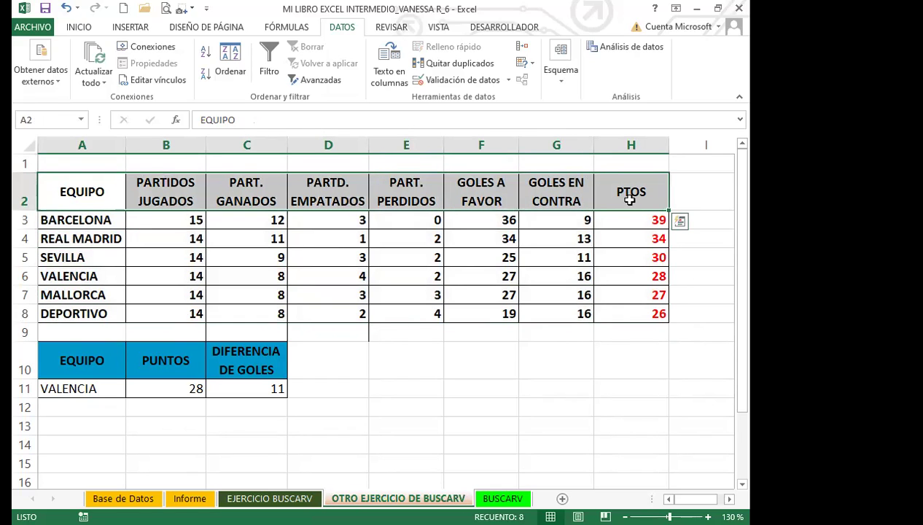
drag(101, 198, 619, 314)
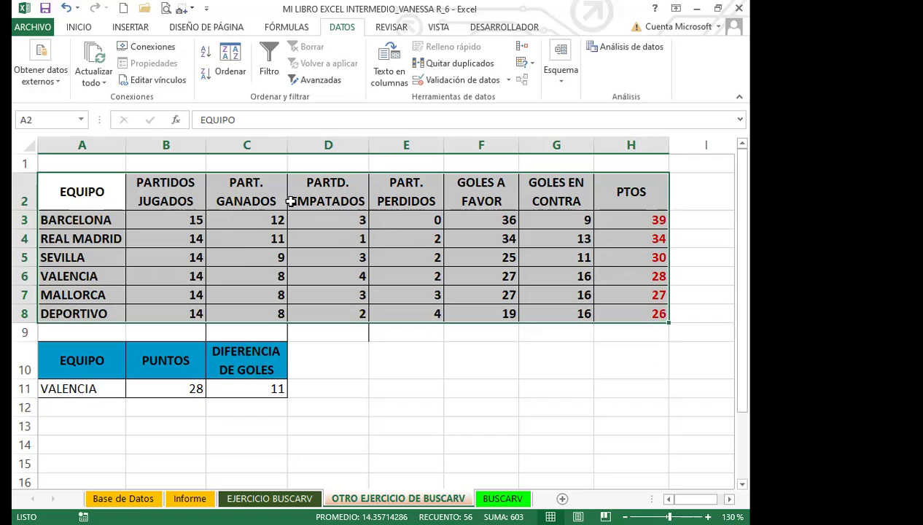
drag(102, 196, 641, 207)
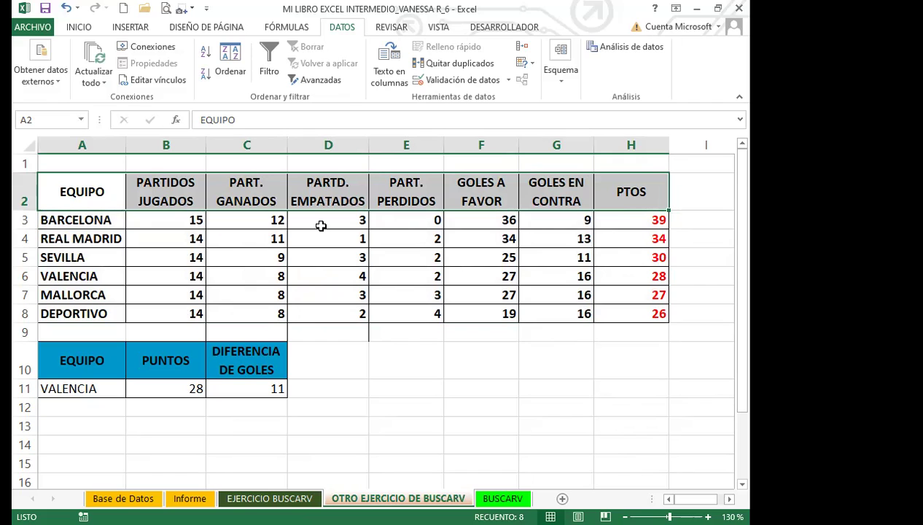
click(308, 191)
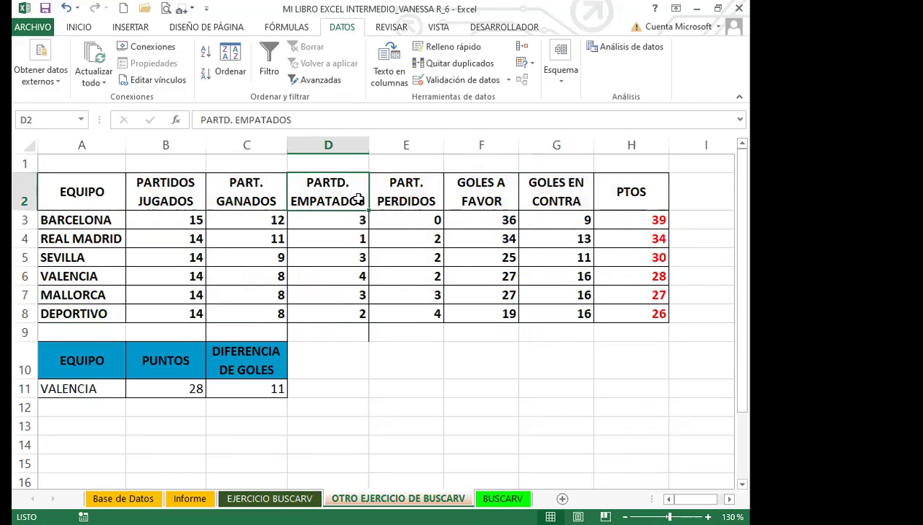
click(327, 313)
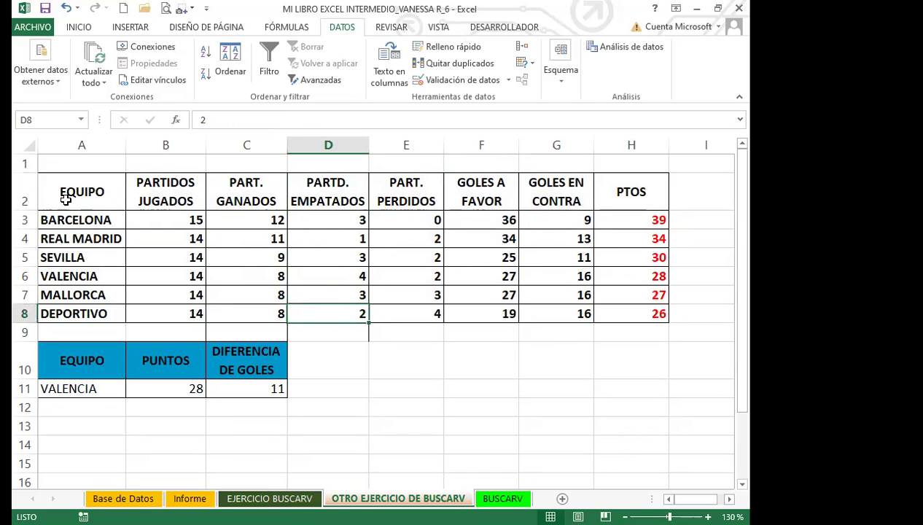
drag(73, 195, 610, 312)
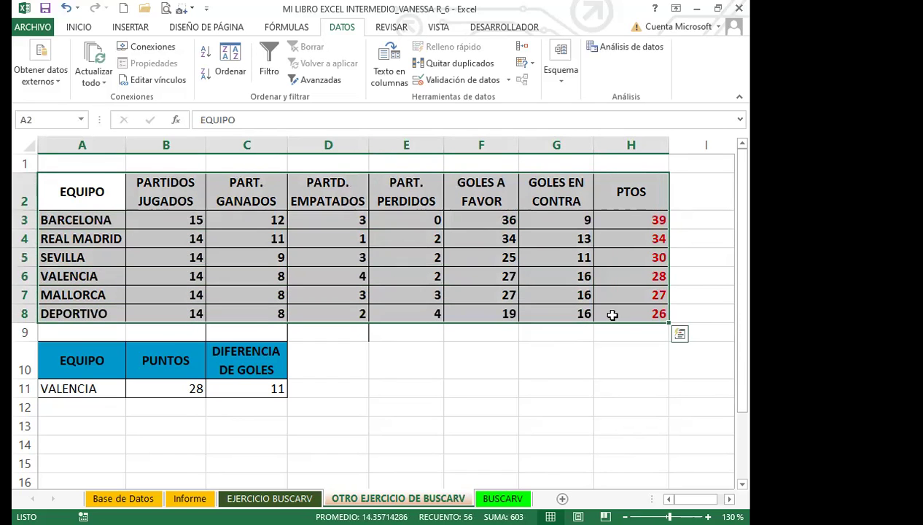
drag(83, 191, 616, 315)
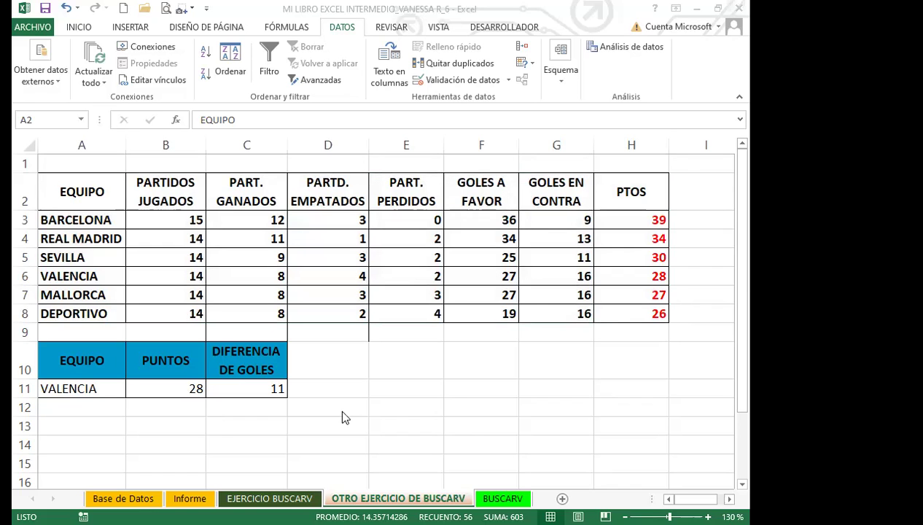
Step: Go to the BUSCARV worksheet with the color and code exercise
drag(275, 272, 368, 290)
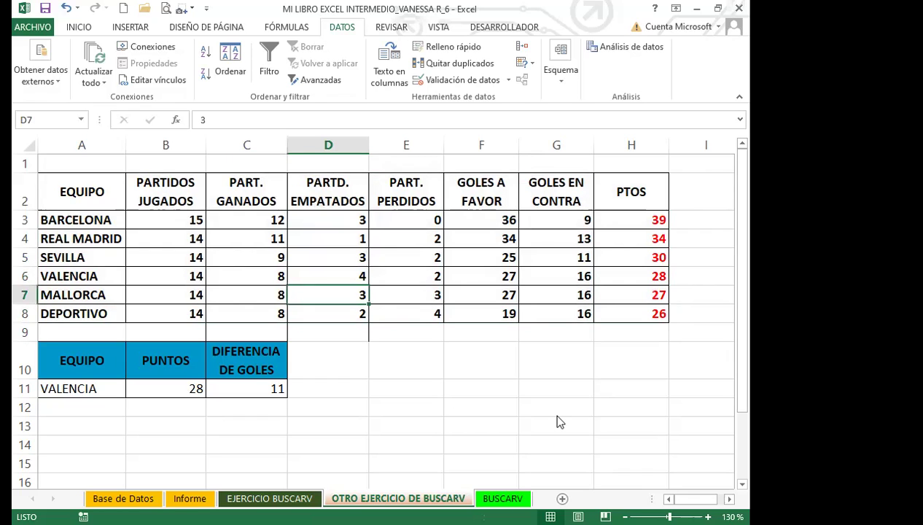
key(ctrl+Page_Down)
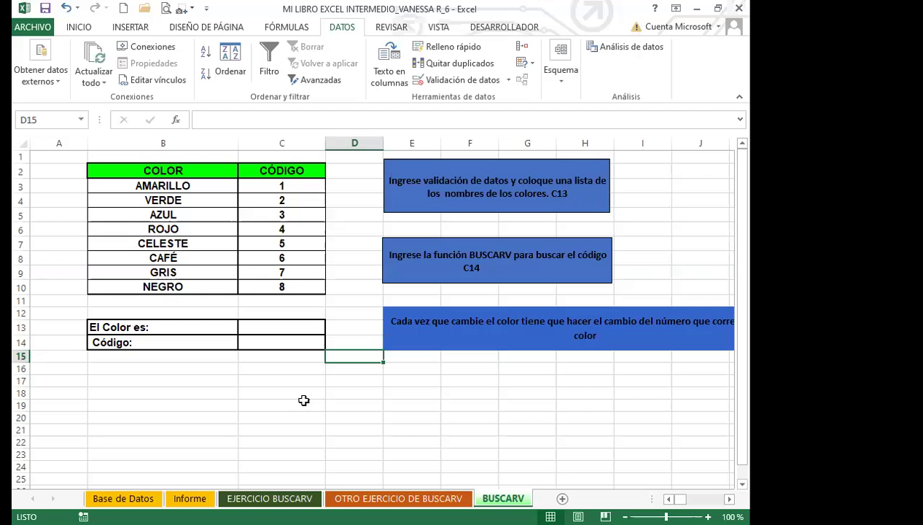
click(310, 393)
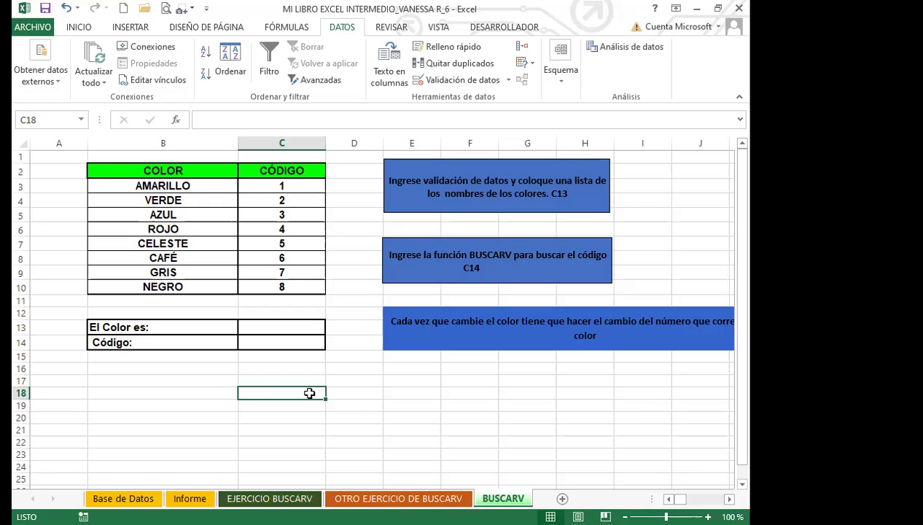
click(314, 326)
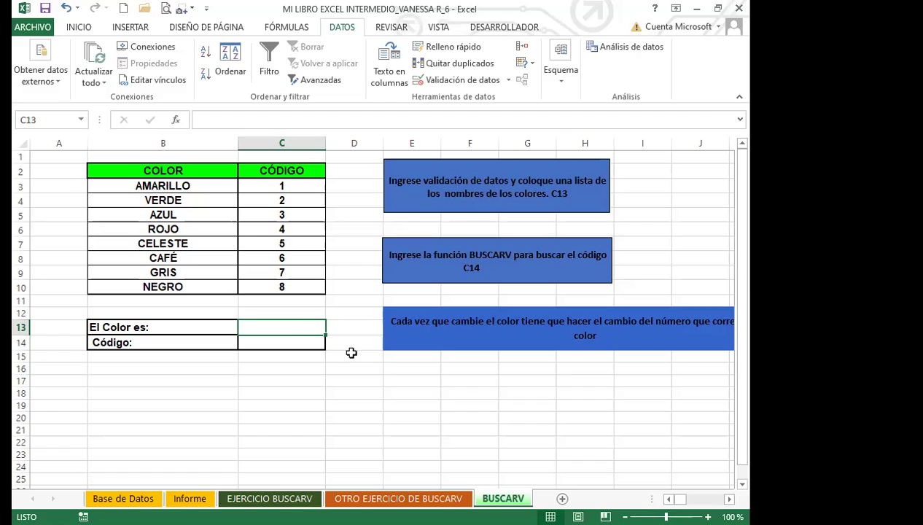
click(478, 201)
click(269, 323)
click(83, 30)
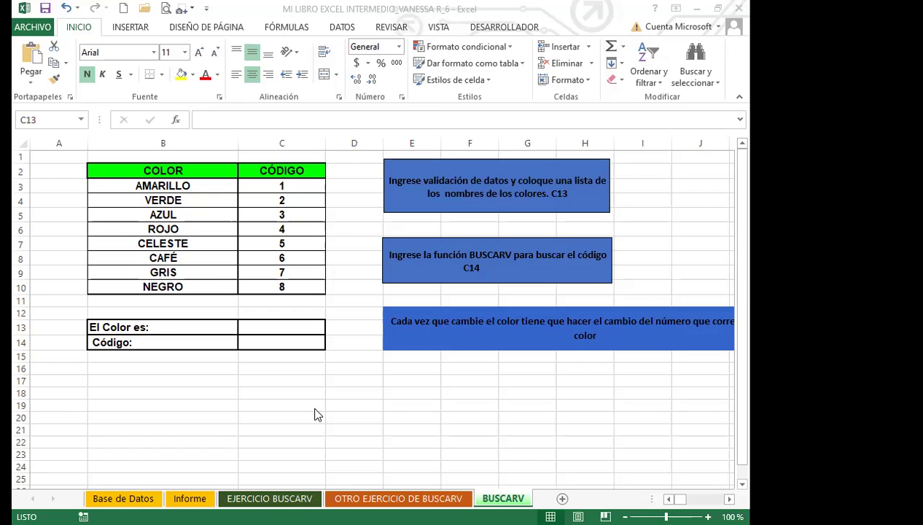
Step: Start a data validation rule for cell C13, next to "El Color es:", that allows a list (Lista)
click(266, 325)
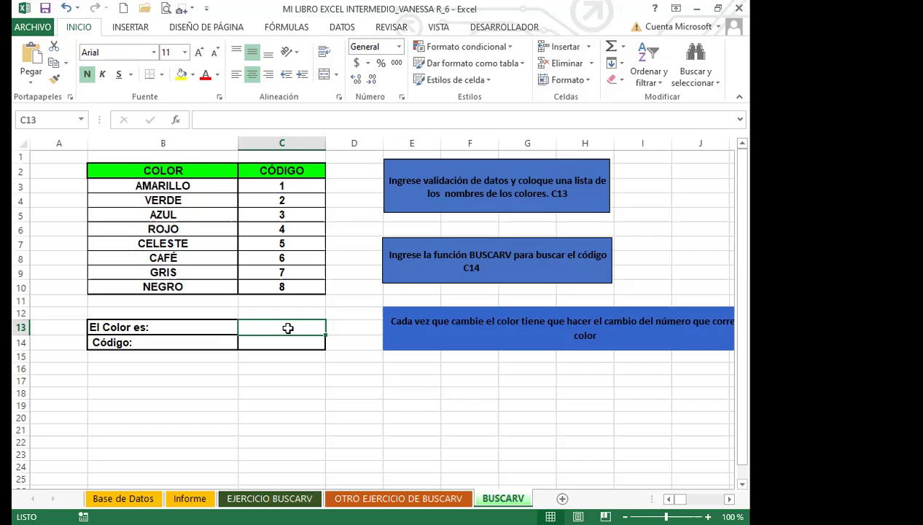
drag(198, 186, 201, 286)
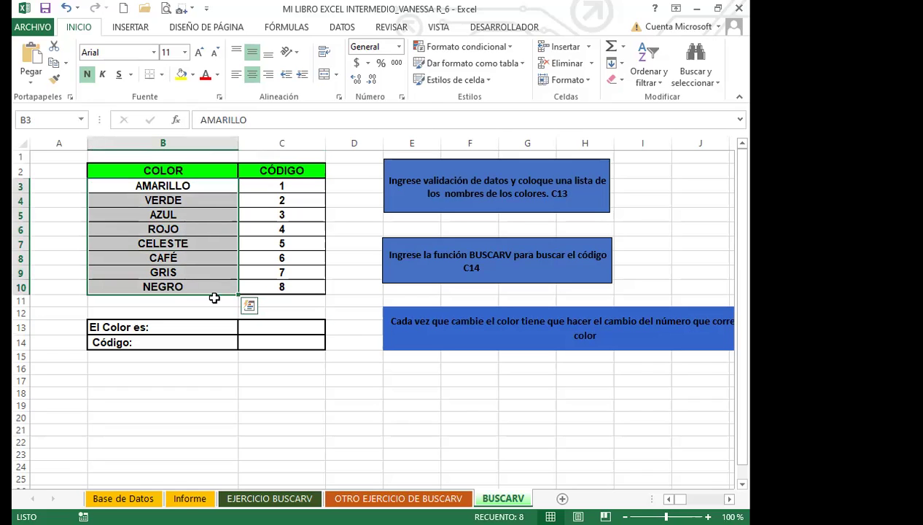
click(304, 328)
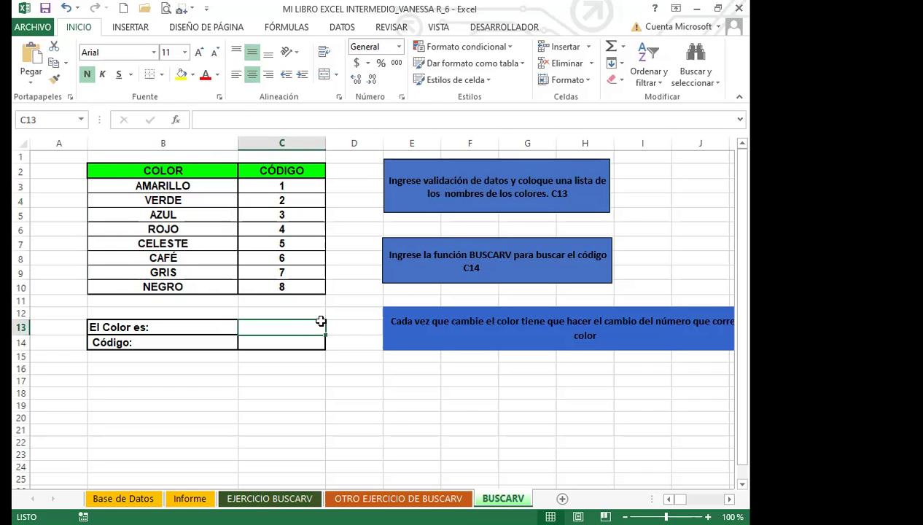
click(443, 28)
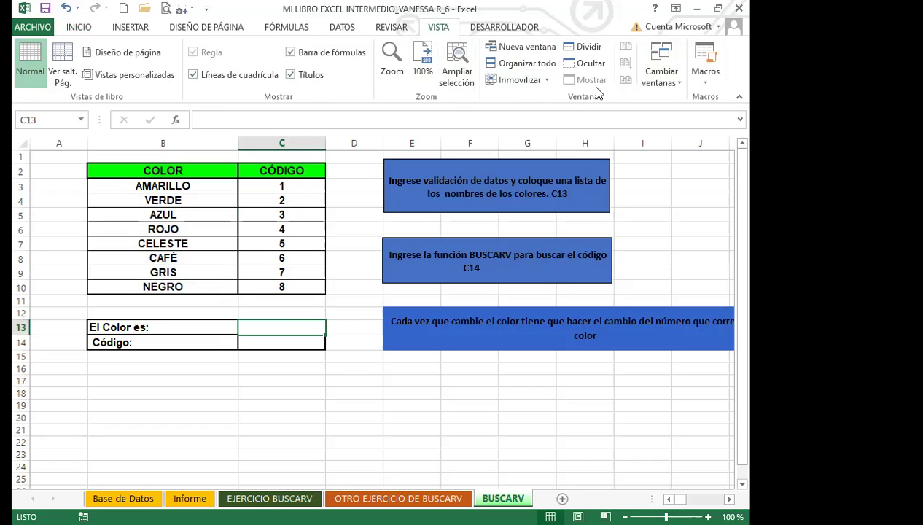
click(338, 29)
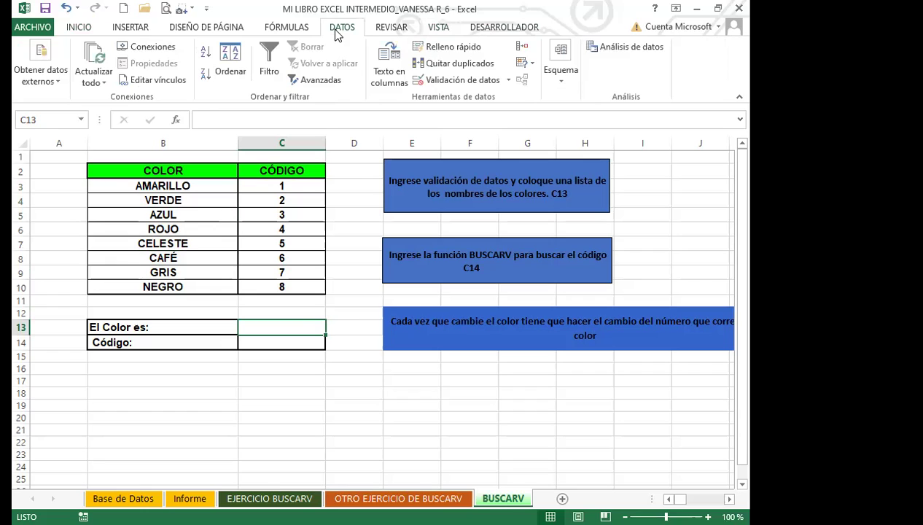
click(467, 81)
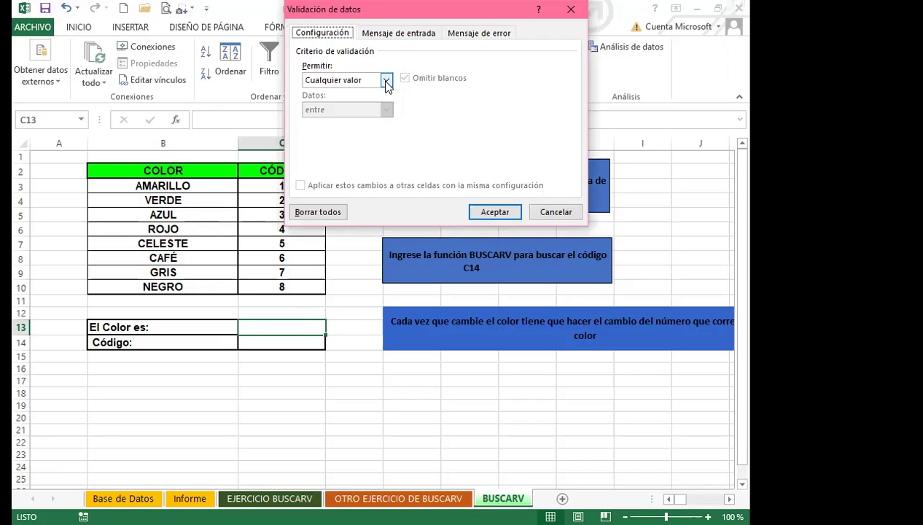
click(387, 80)
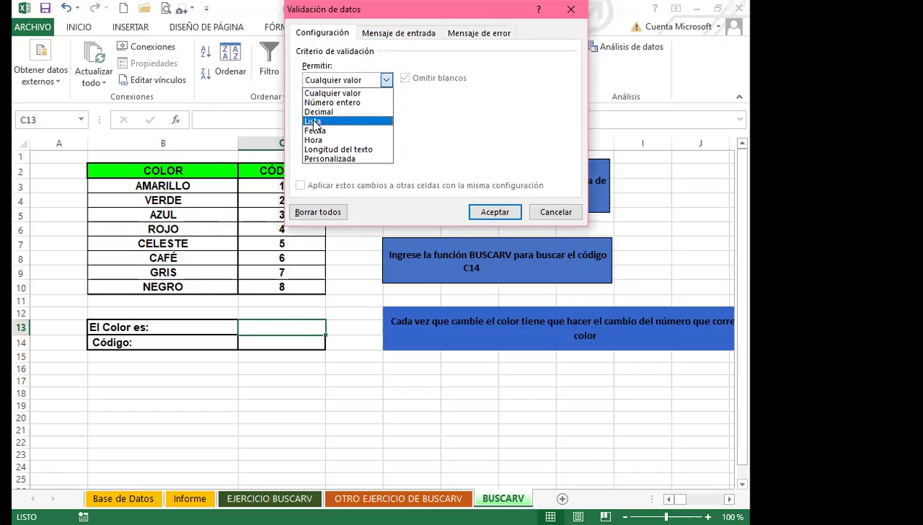
click(314, 121)
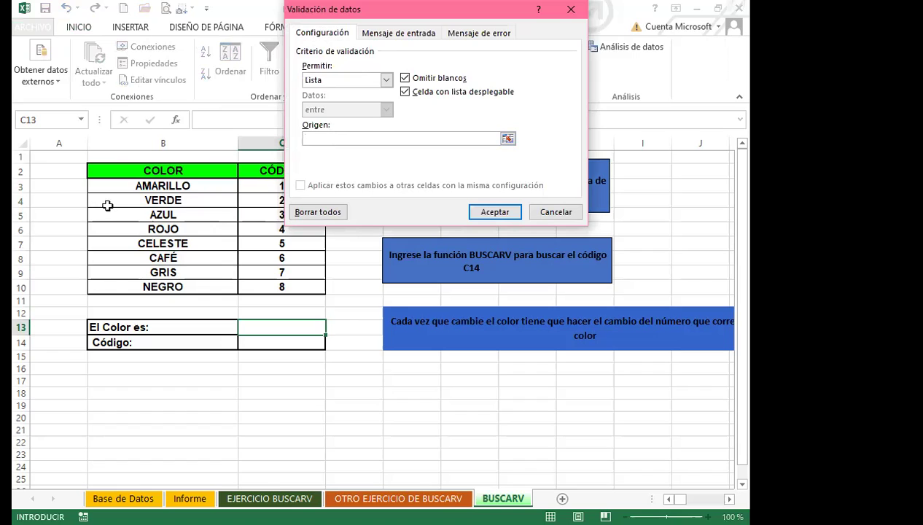
Step: Use the color names in $B$3:$B$10 as the source of C13's list validation and apply the rule
click(203, 189)
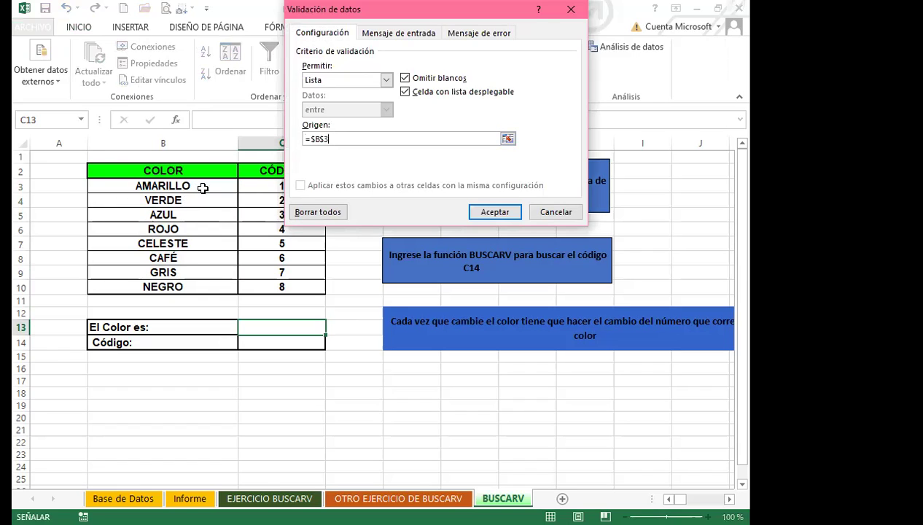
key(ctrl+shift+Down)
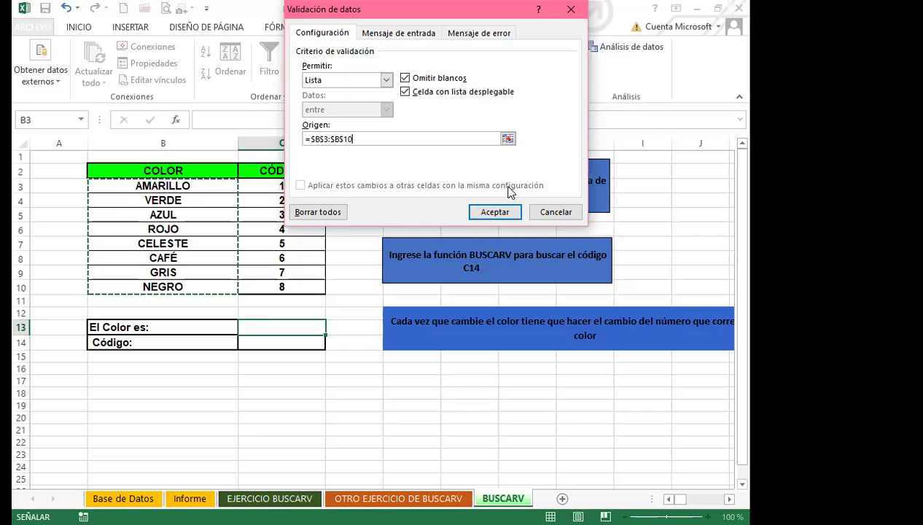
click(494, 212)
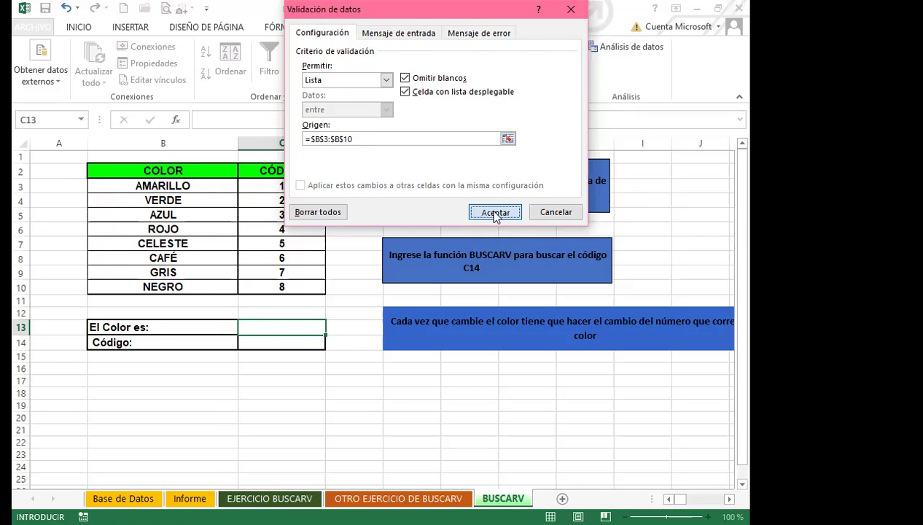
click(331, 328)
click(331, 328)
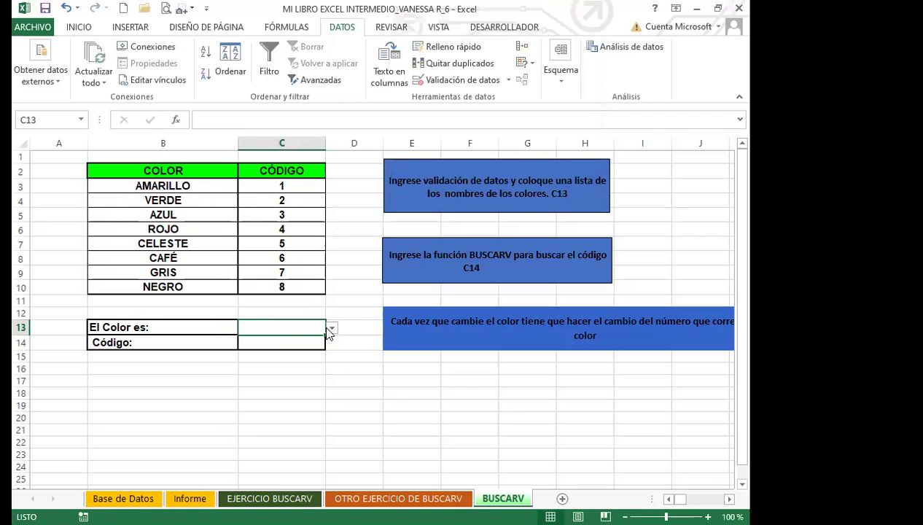
Step: Begin a BUSCARV formula in C14, next to "Código:", with C13 as the lookup value
click(275, 341)
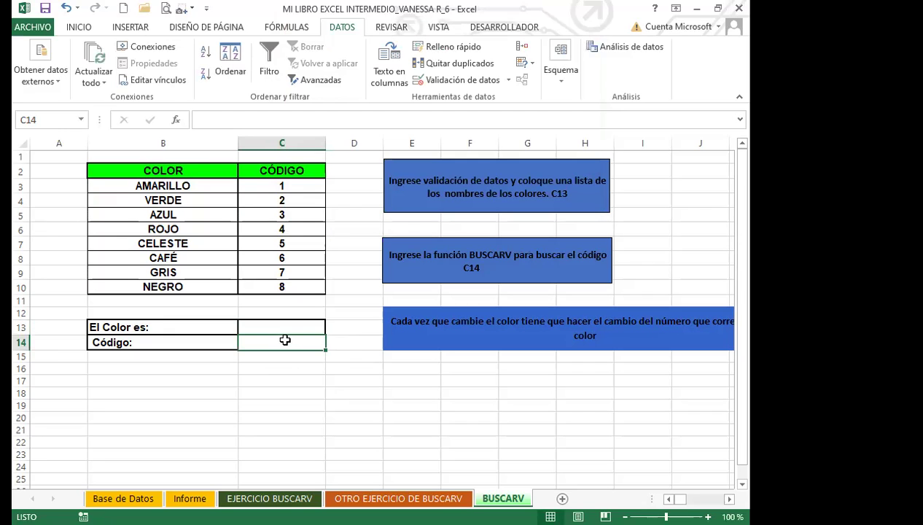
text(=b)
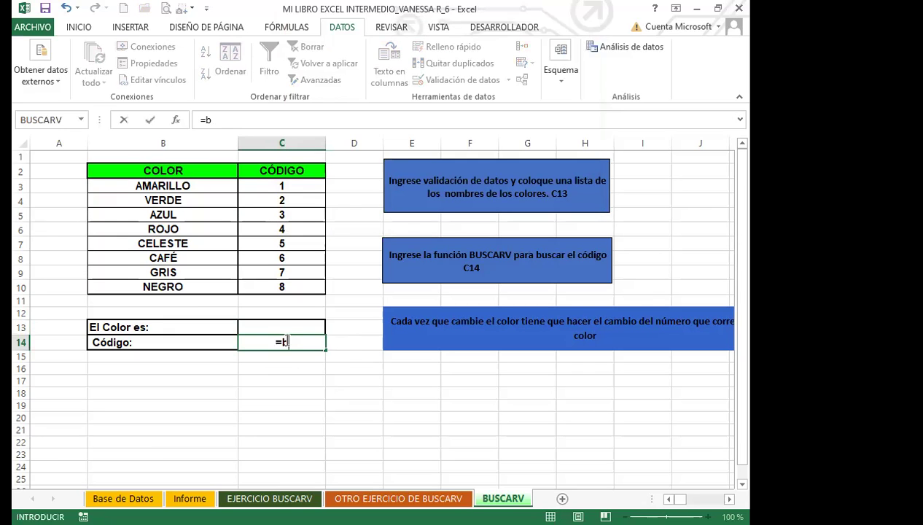
text(us)
click(309, 384)
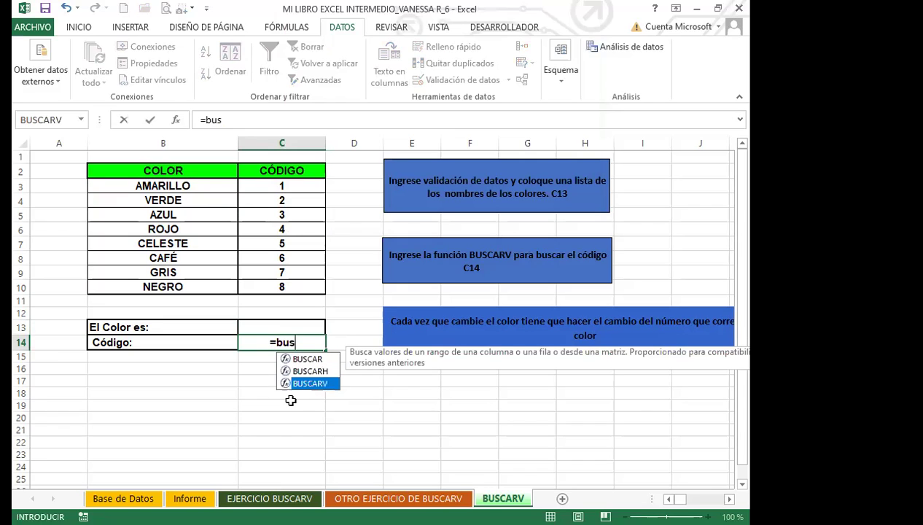
key(Tab)
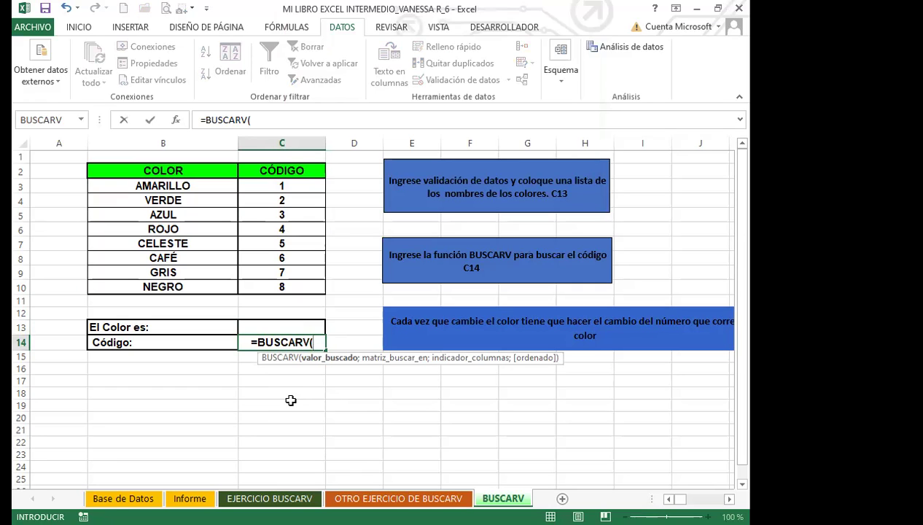
click(301, 330)
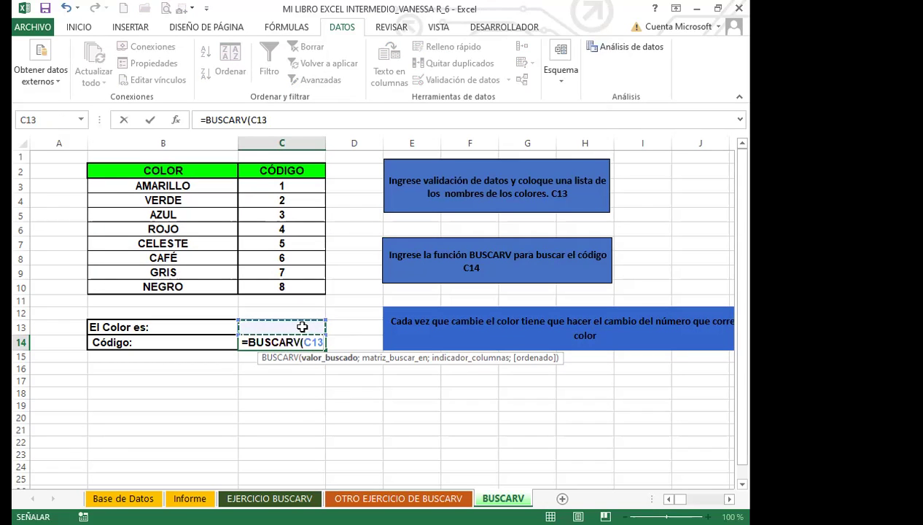
text(;)
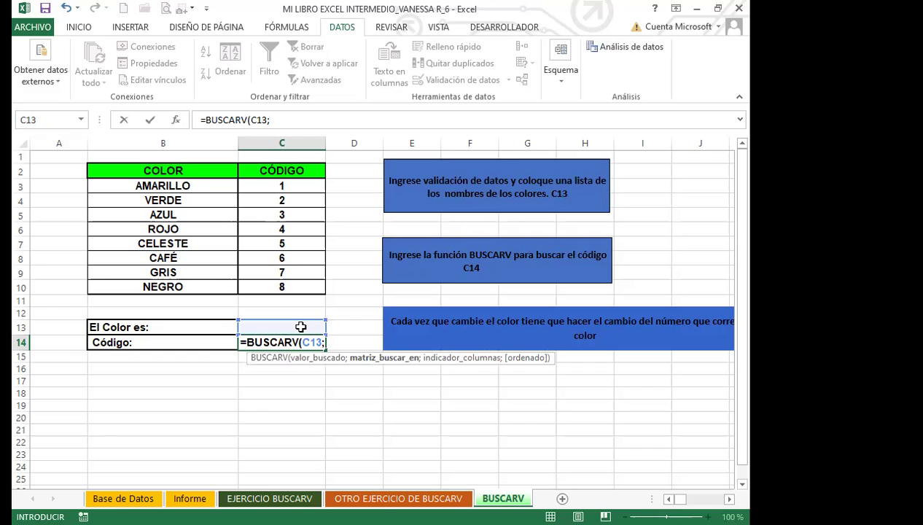
Step: Add the color table with its headers to the BUSCARV formula as the absolute lookup range $B$2:$C$10
click(143, 171)
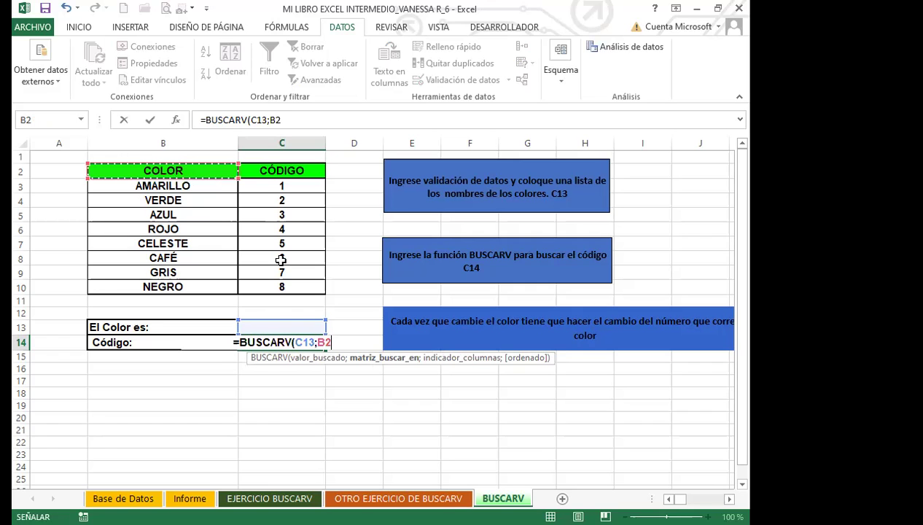
key(ctrl+shift+Right)
key(ctrl+shift+Down)
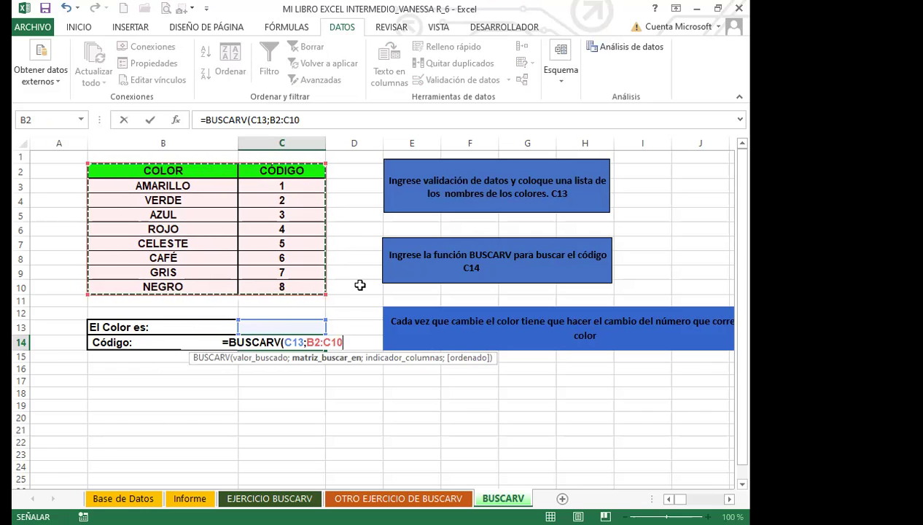
key(F4)
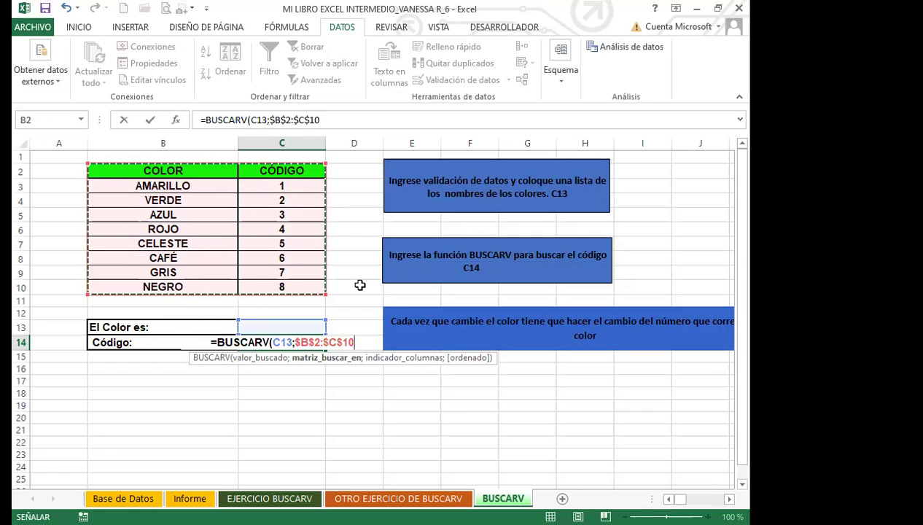
text(;)
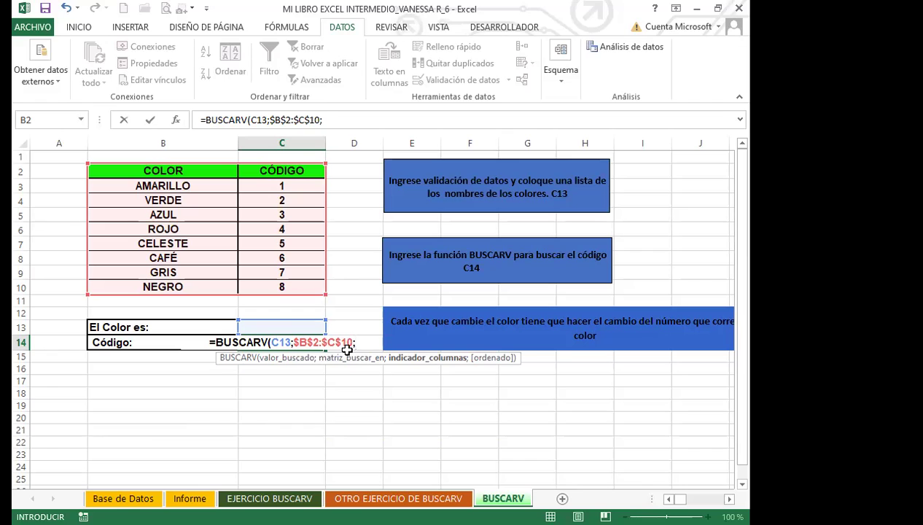
Step: Complete C14's formula with column index 2 and exact match 0, correcting the colon between them to read =BUSCARV(C13;$B$2:$C$10;2;0)
text(2:)
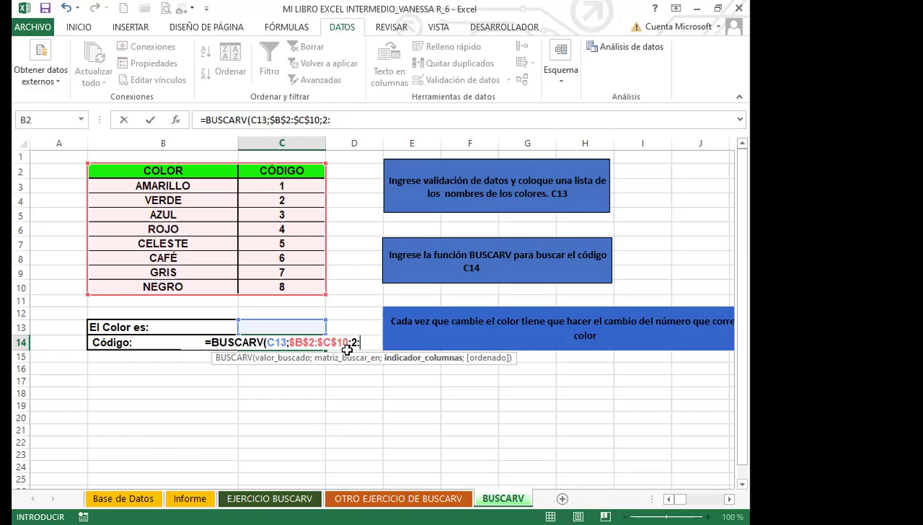
text(0))
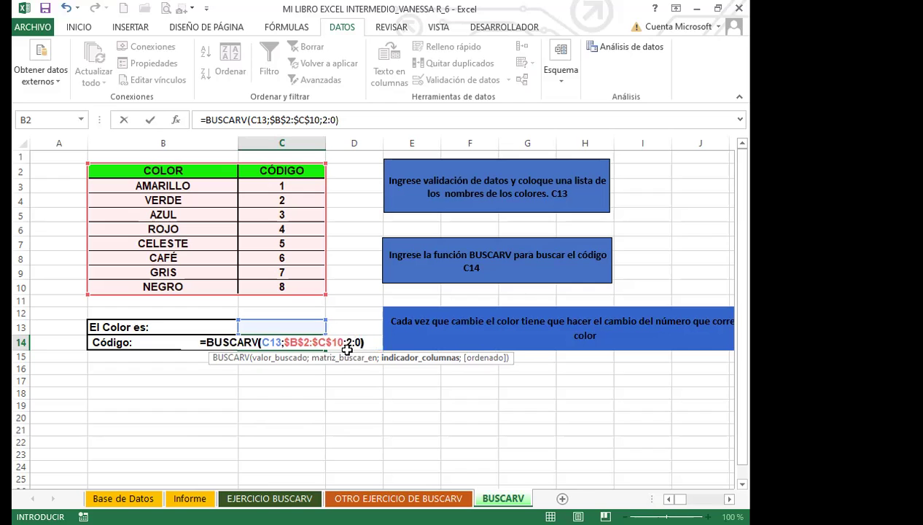
key(Return)
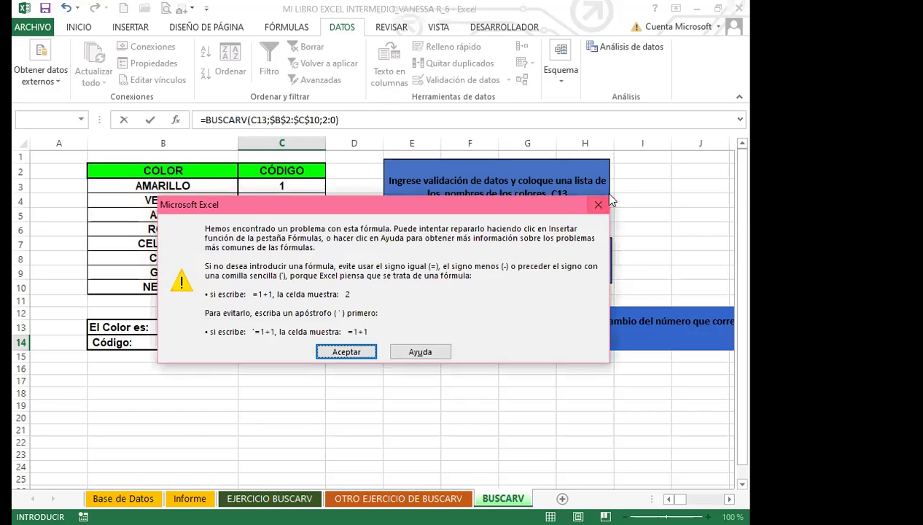
click(597, 207)
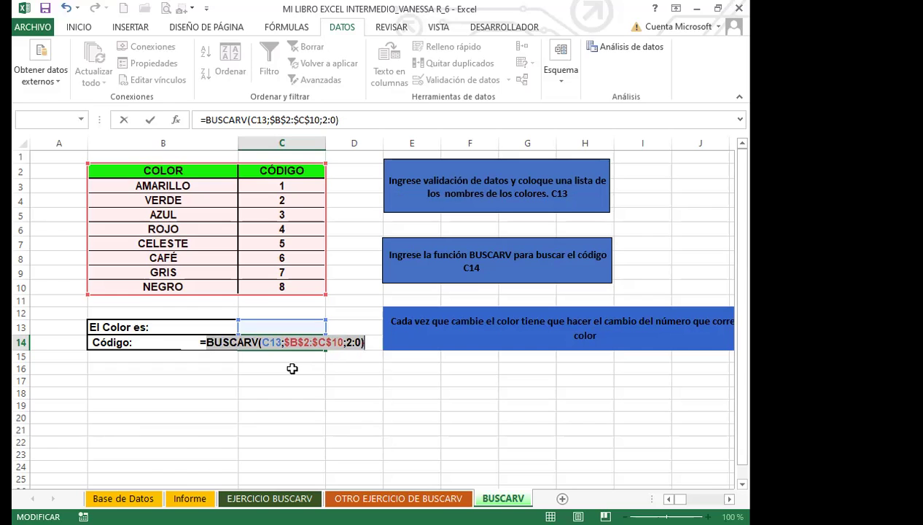
click(355, 342)
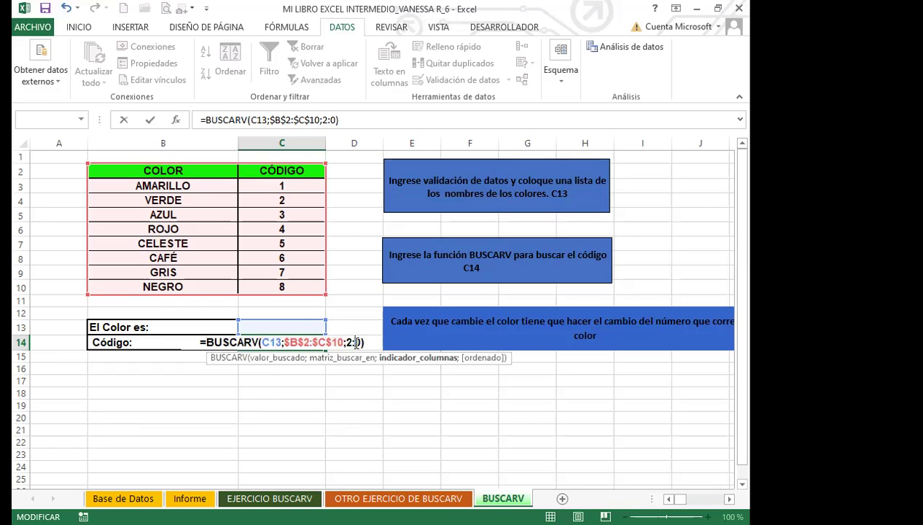
key(BackSpace)
text(;)
key(Return)
Step: Test the code lookup by choosing AMARILLO, CELESTE, GRIS, NEGRO and CAFÉ in turn from C13's color list
click(303, 324)
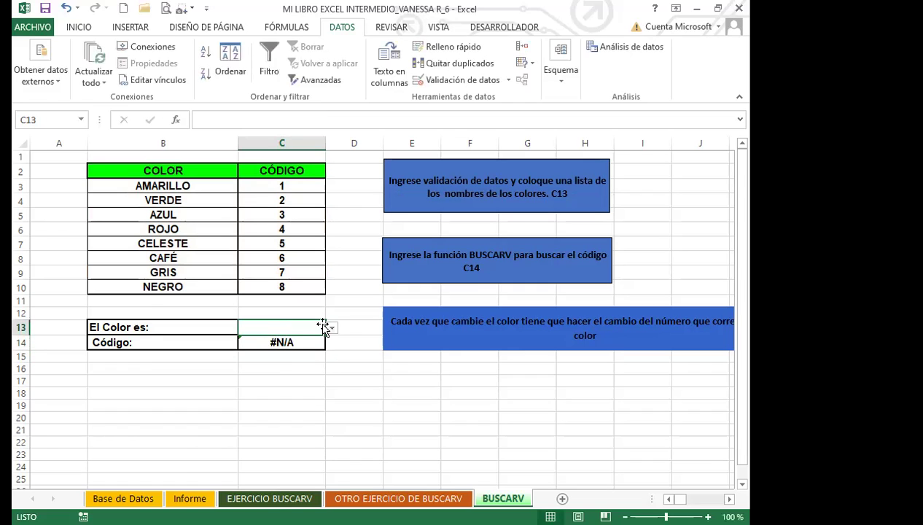
click(332, 327)
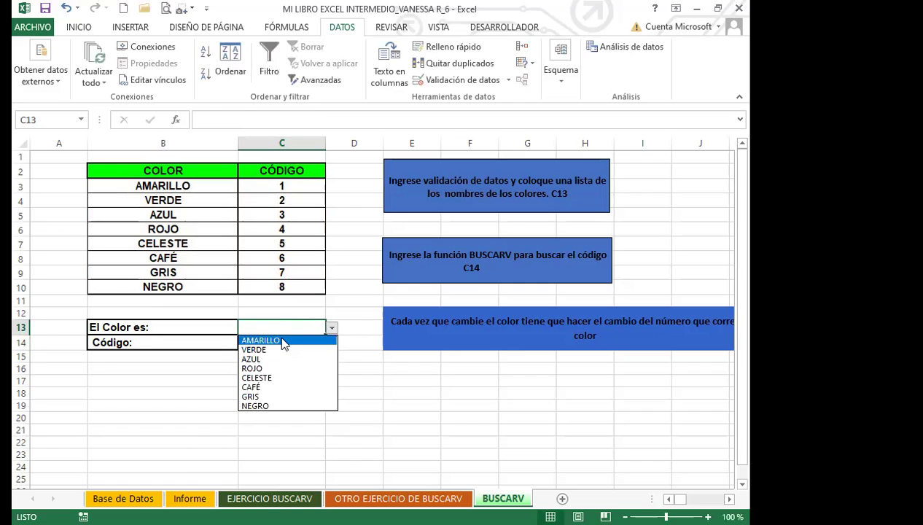
click(283, 342)
click(332, 328)
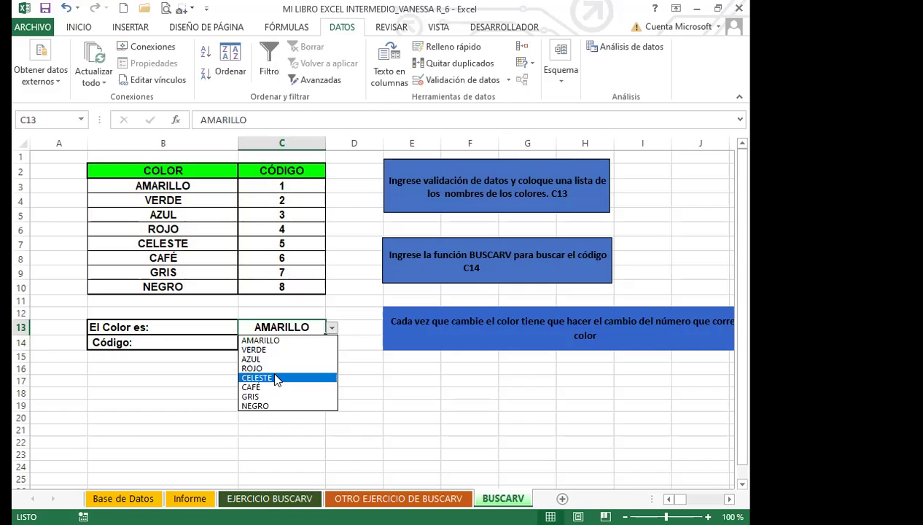
click(277, 378)
click(331, 329)
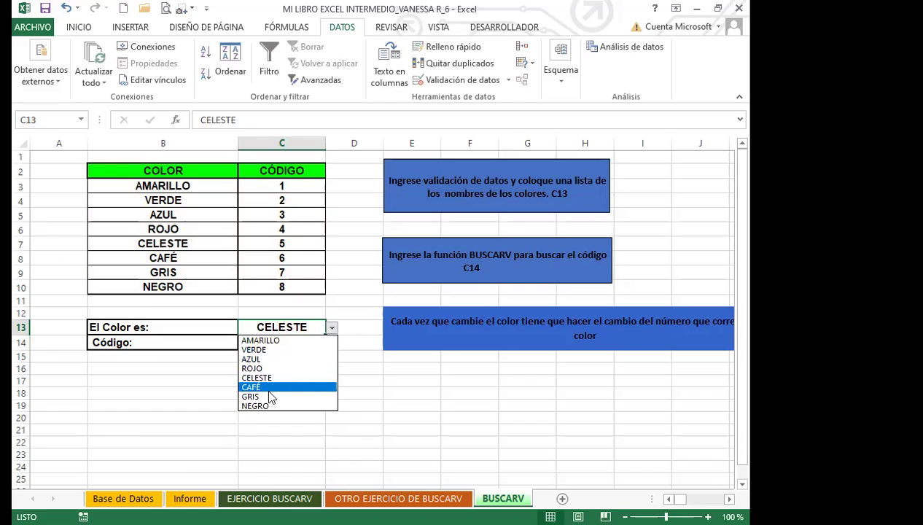
click(277, 398)
click(334, 328)
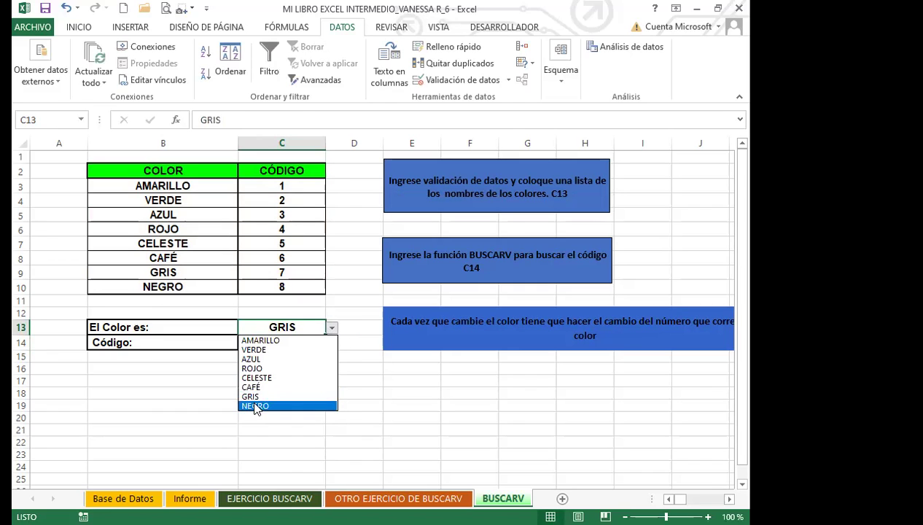
click(257, 407)
click(331, 329)
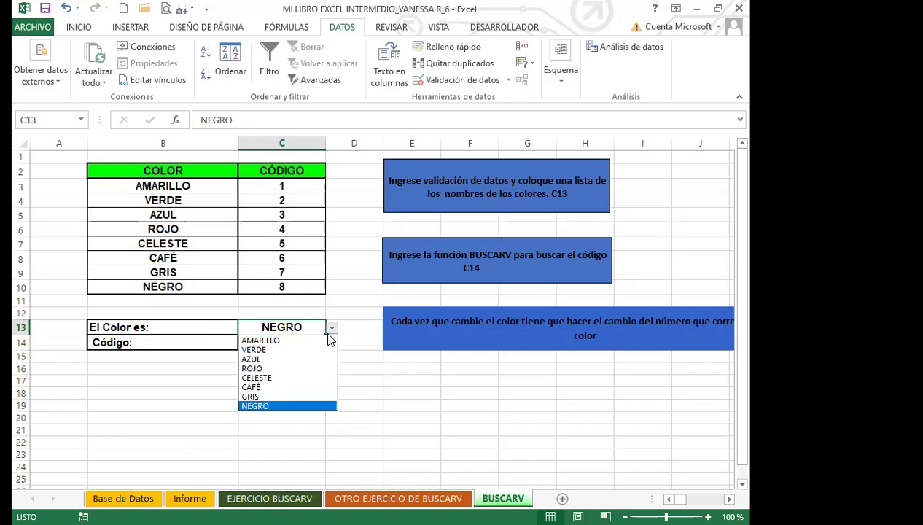
click(270, 388)
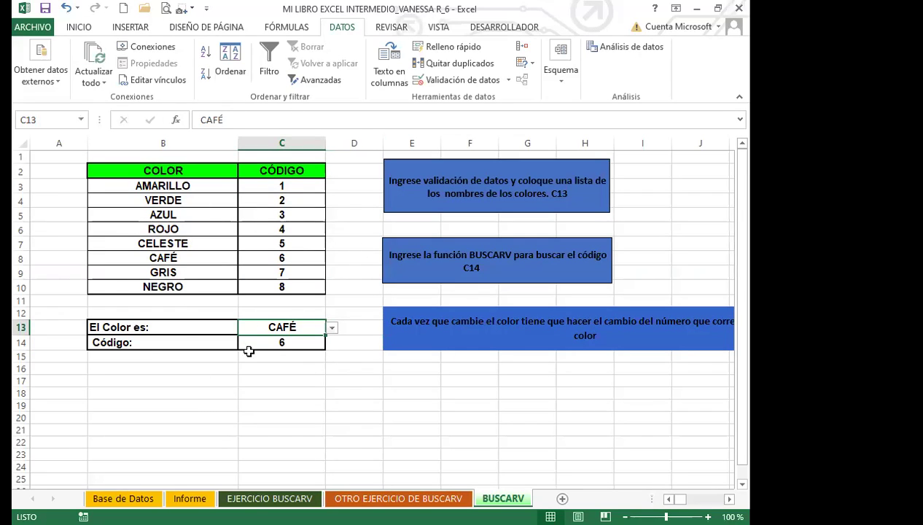
Step: Keep testing the code lookup by setting C13 to NEGRO, AZUL, ROJO, CELESTE and CAFÉ in turn
click(332, 328)
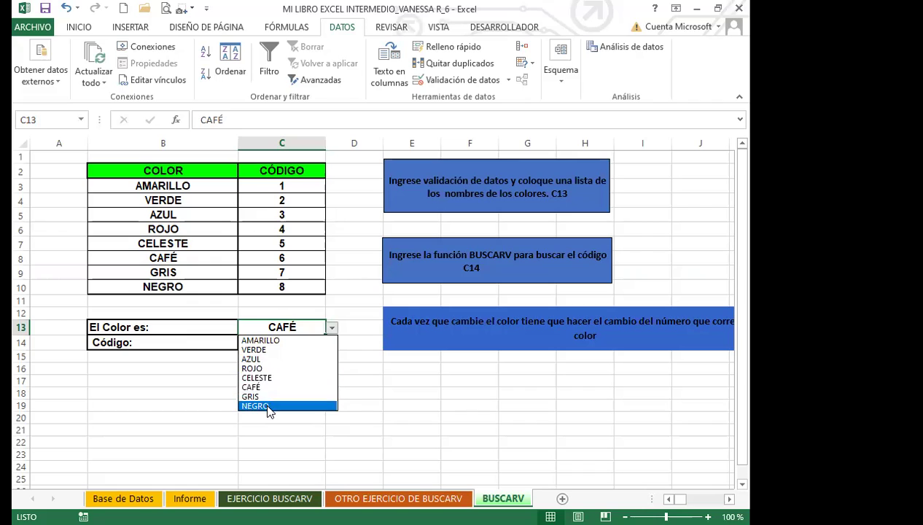
click(268, 406)
click(332, 328)
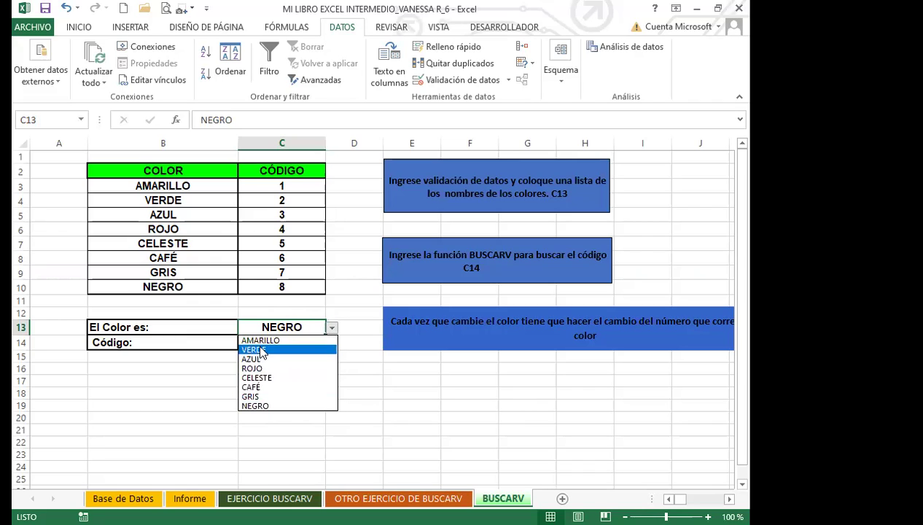
click(266, 341)
click(259, 360)
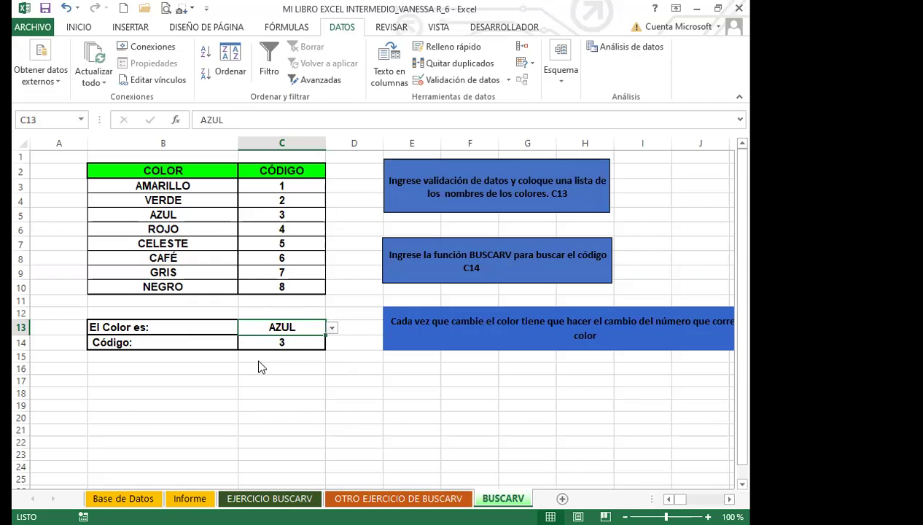
click(333, 330)
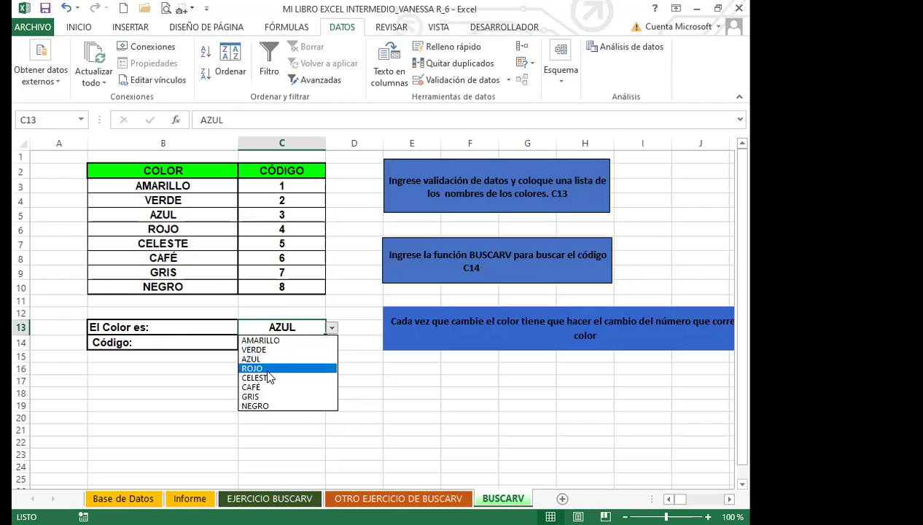
click(267, 371)
click(332, 331)
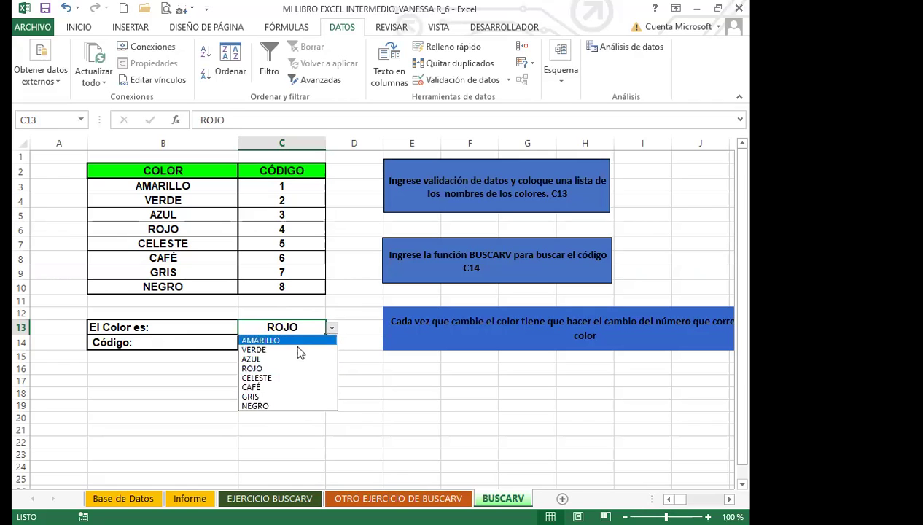
click(264, 379)
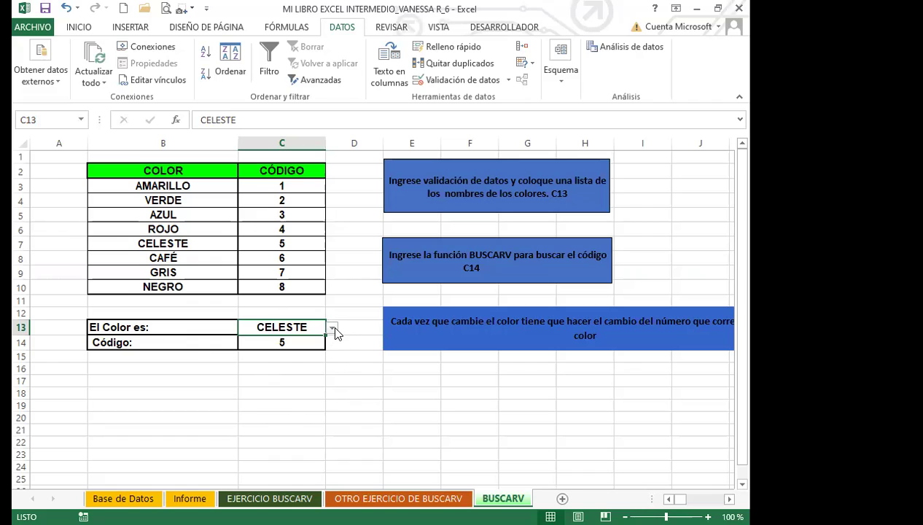
click(332, 328)
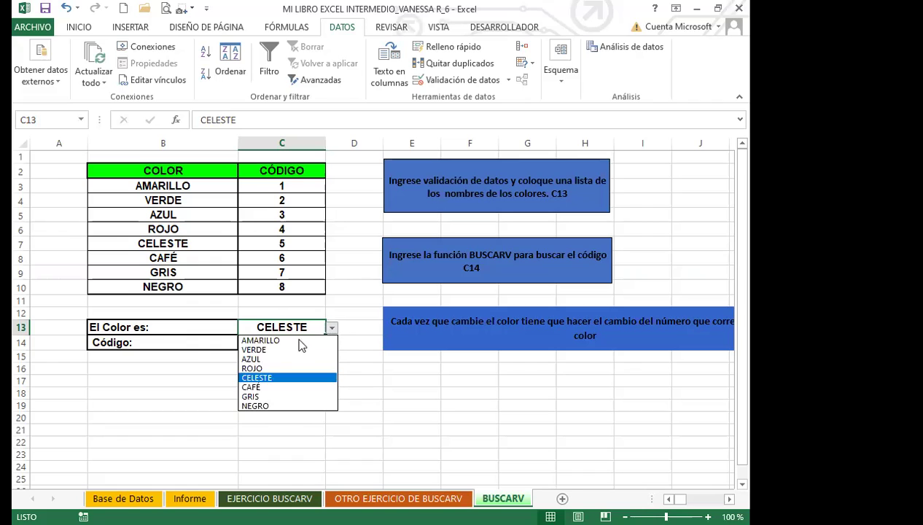
click(252, 387)
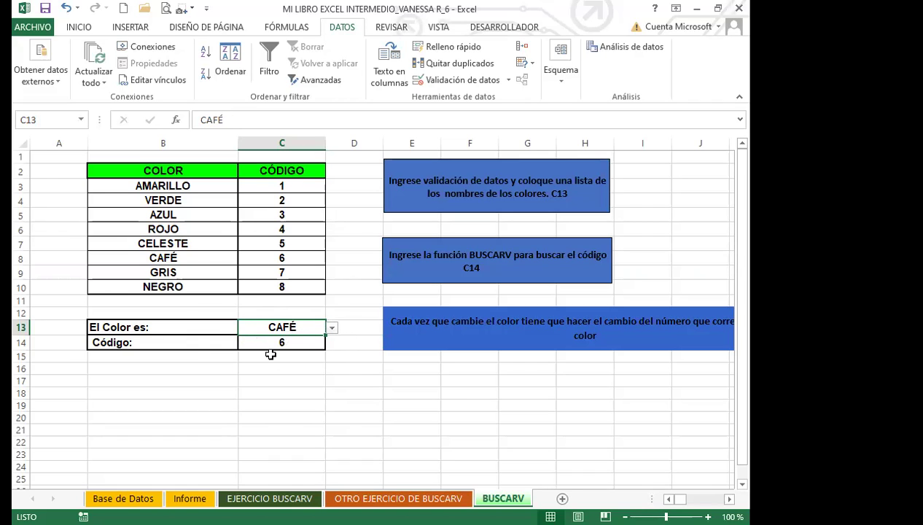
Step: Change the color in C13 to NEGRO, AMARILLO, ROJO and back to NEGRO to check the code in C14
click(332, 328)
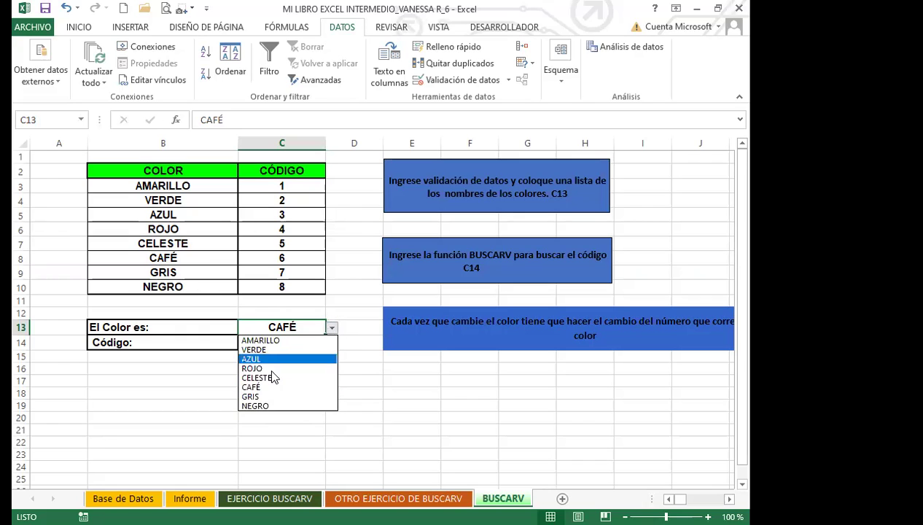
click(266, 406)
click(331, 328)
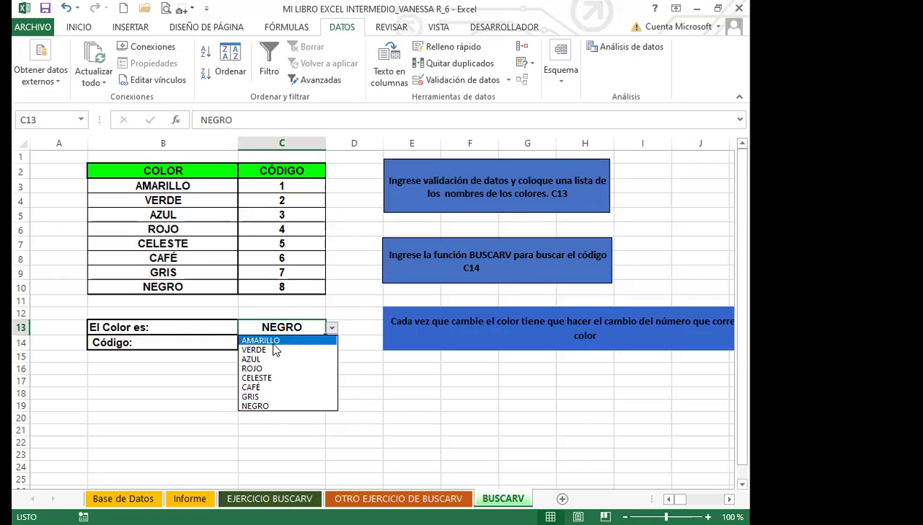
click(261, 340)
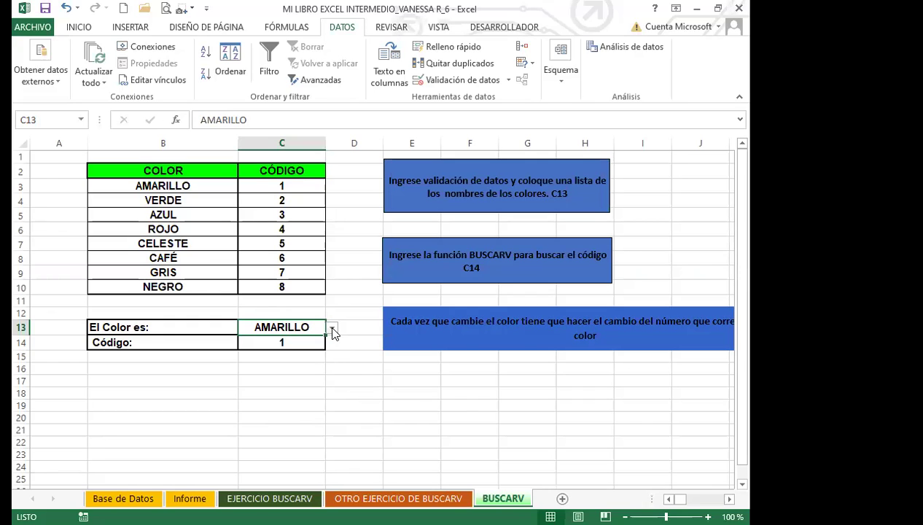
click(331, 329)
click(278, 367)
click(331, 330)
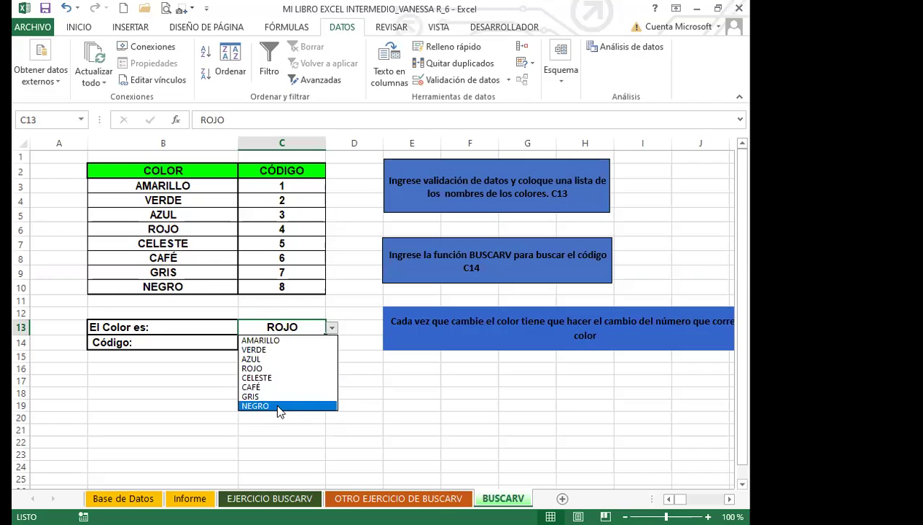
click(279, 406)
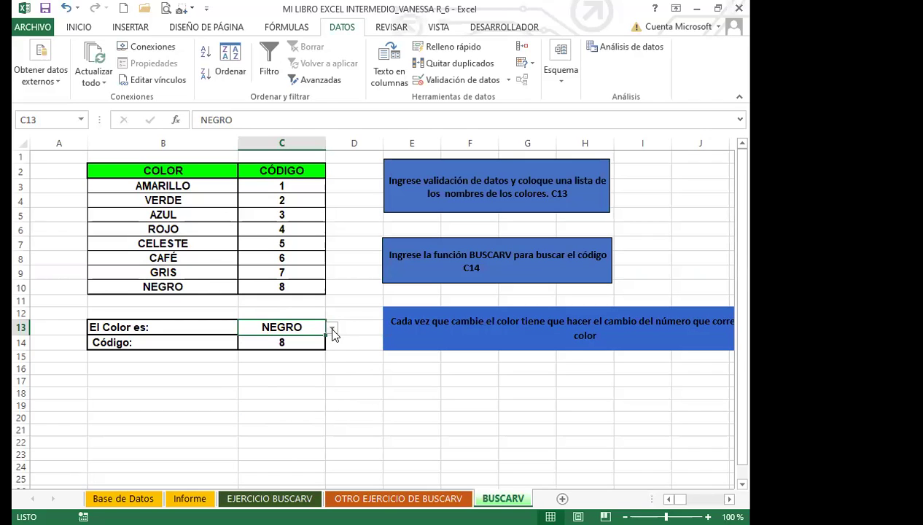
click(332, 329)
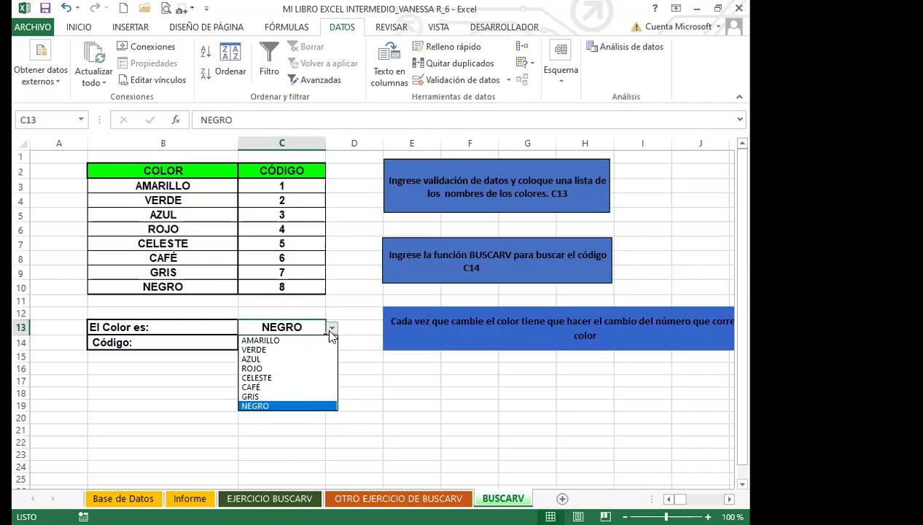
click(269, 404)
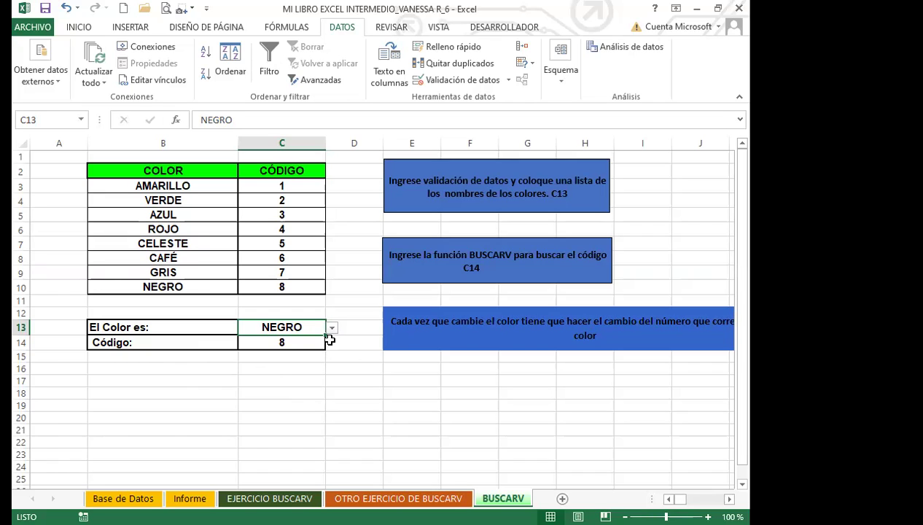
Step: Review the formula in C14 and test it with CAFÉ, AZUL, CELESTE and NEGRO in C13
click(296, 348)
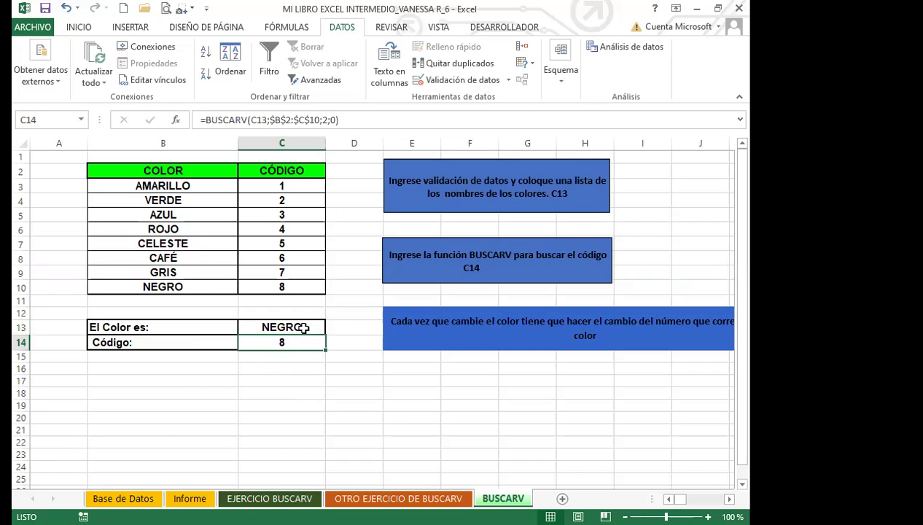
click(302, 326)
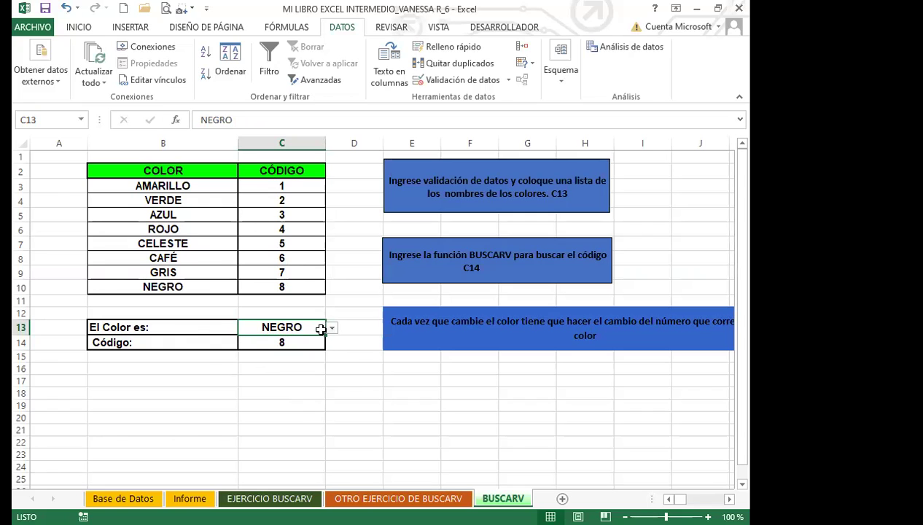
click(332, 329)
click(295, 388)
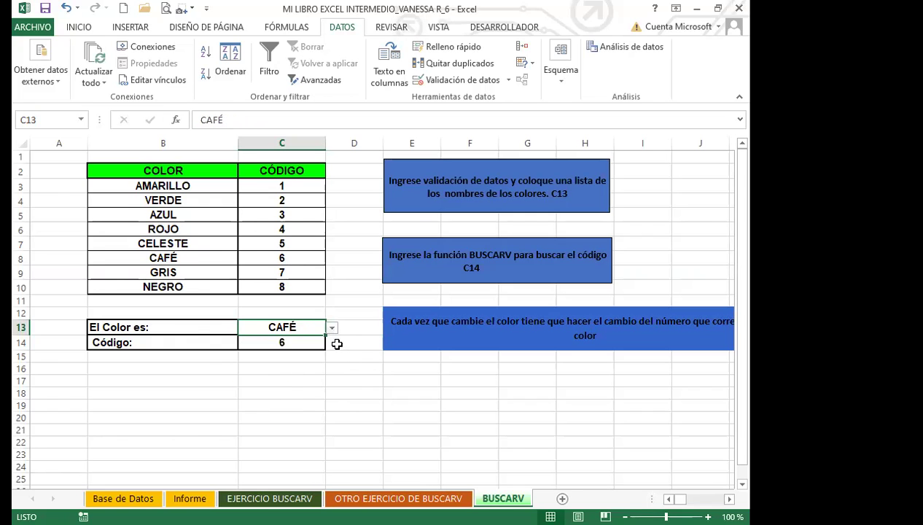
click(332, 325)
click(285, 360)
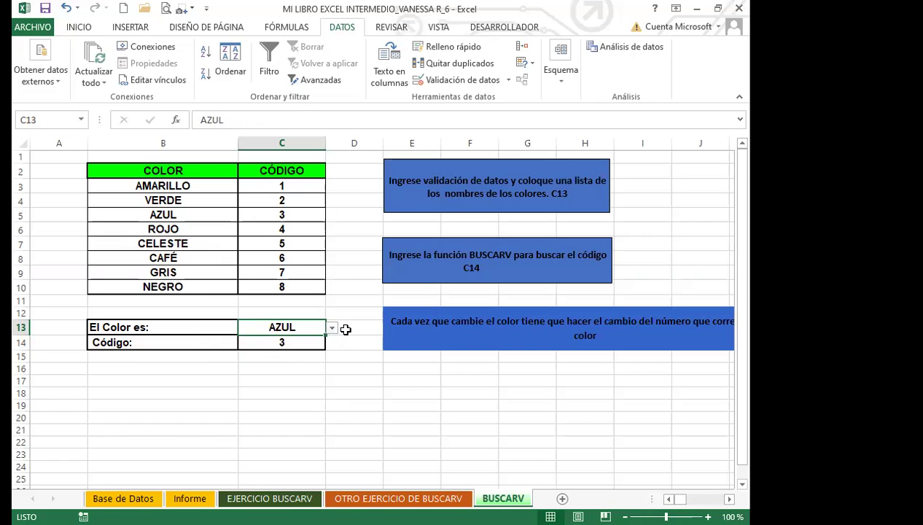
click(333, 330)
click(293, 378)
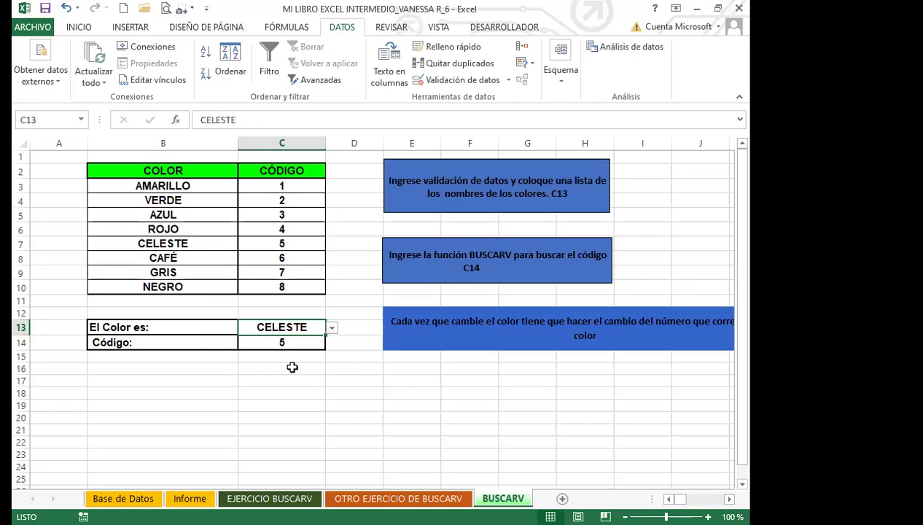
click(335, 326)
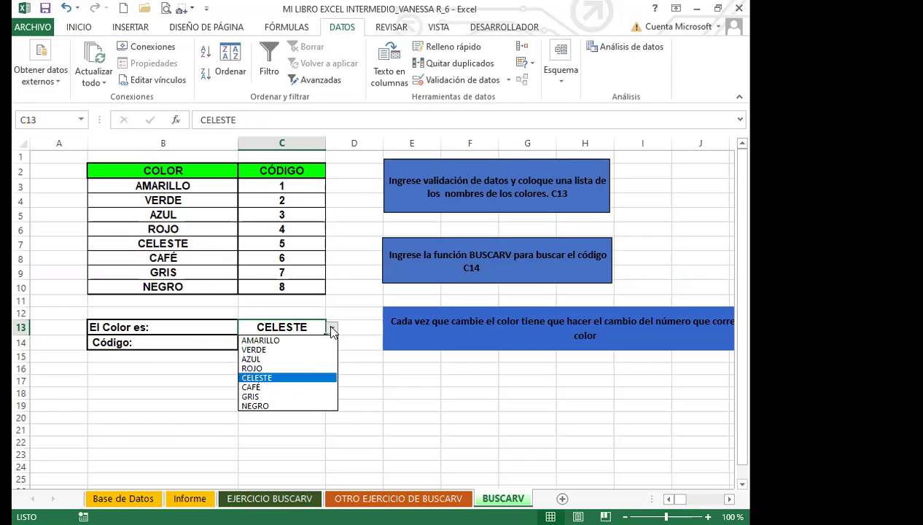
click(270, 406)
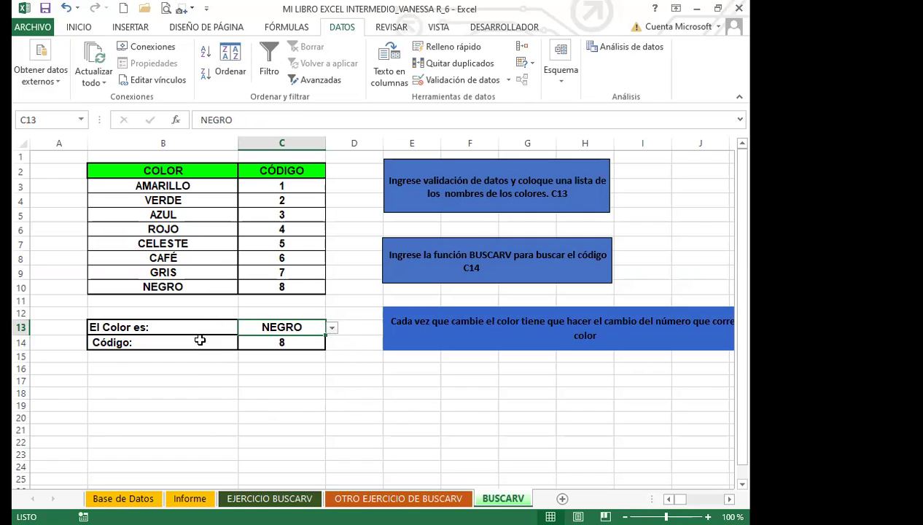
Step: Test the code lookup by choosing AZUL, CELESTE, NEGRO, VERDE and GRIS in turn from C13's color list
click(290, 377)
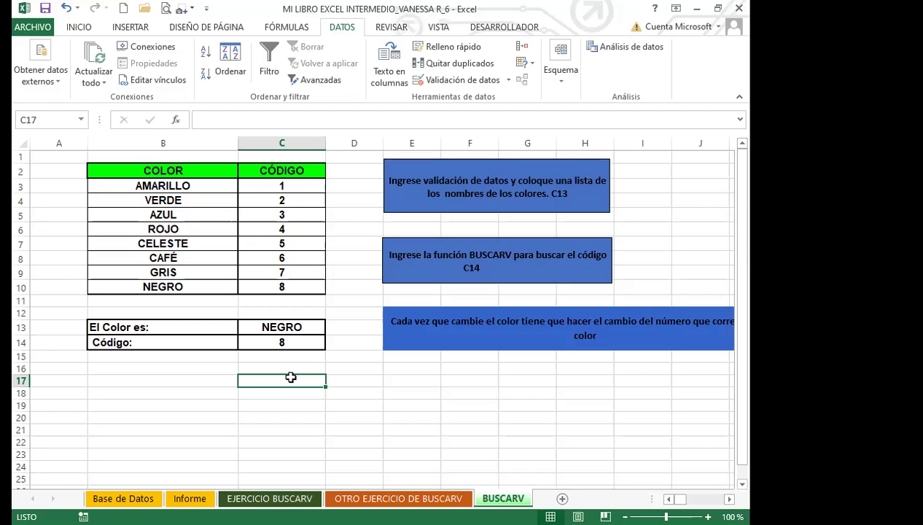
click(292, 327)
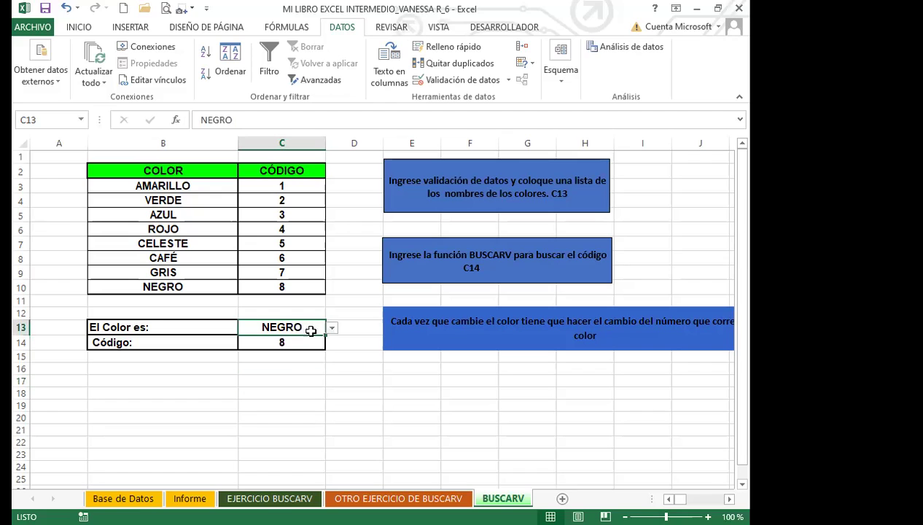
click(331, 327)
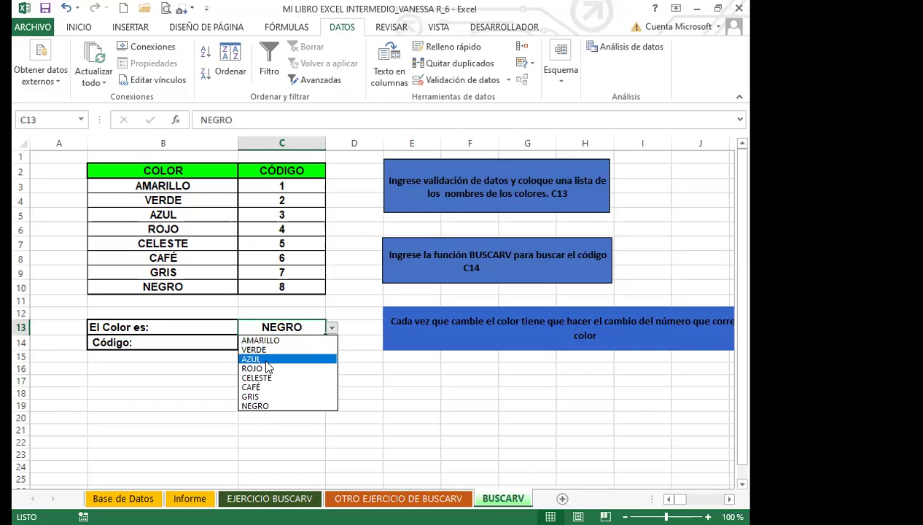
click(266, 362)
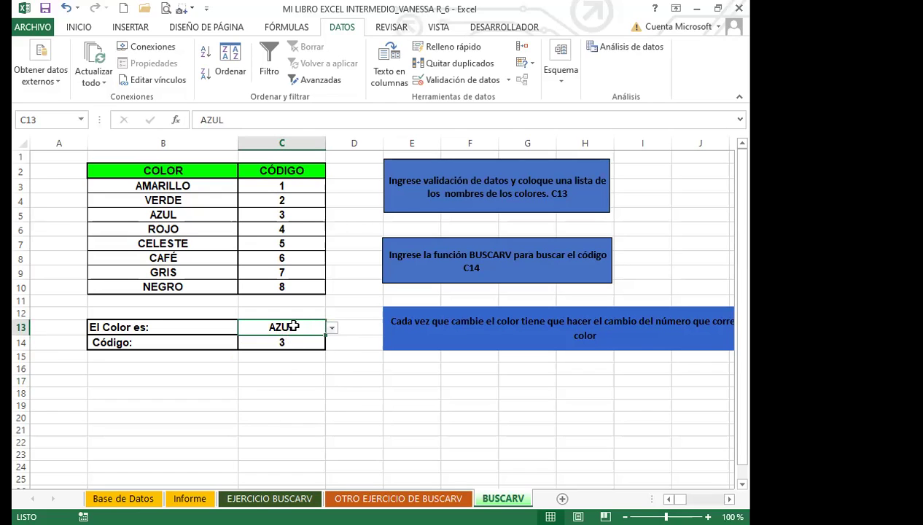
click(332, 328)
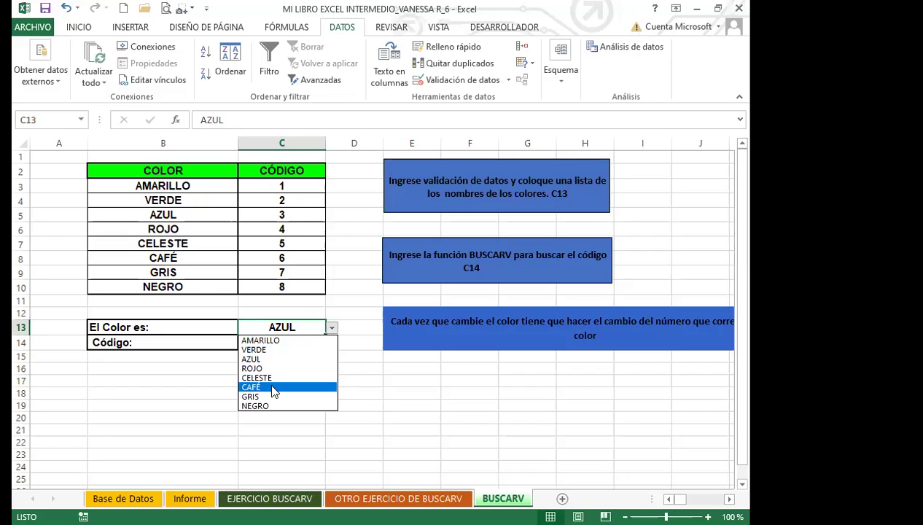
key(Return)
click(332, 328)
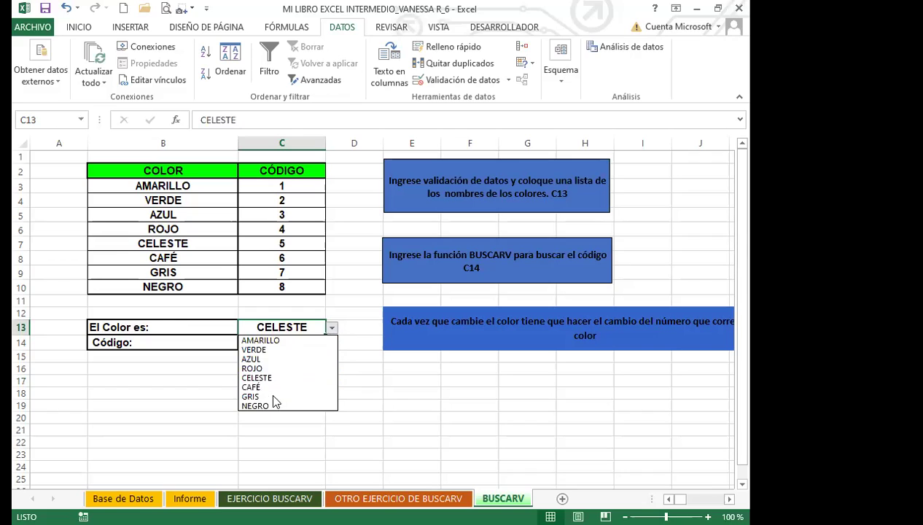
click(262, 405)
click(332, 328)
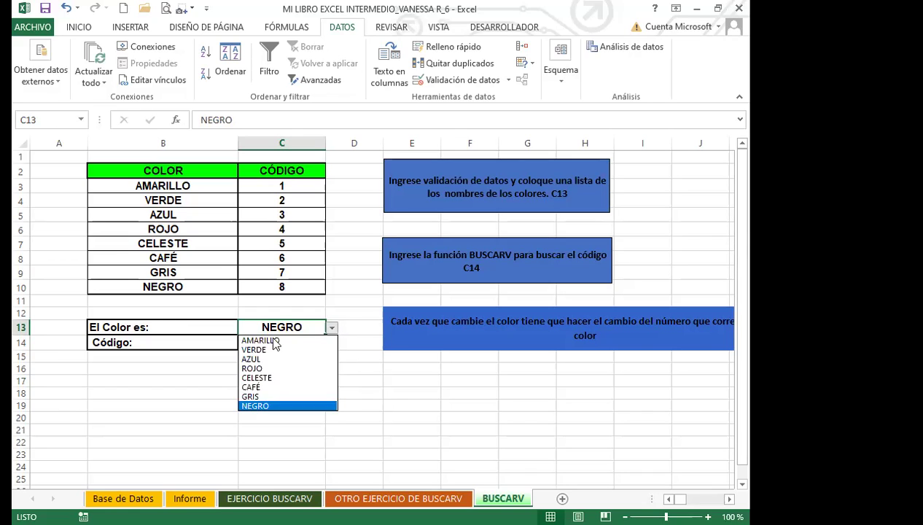
click(256, 351)
click(331, 329)
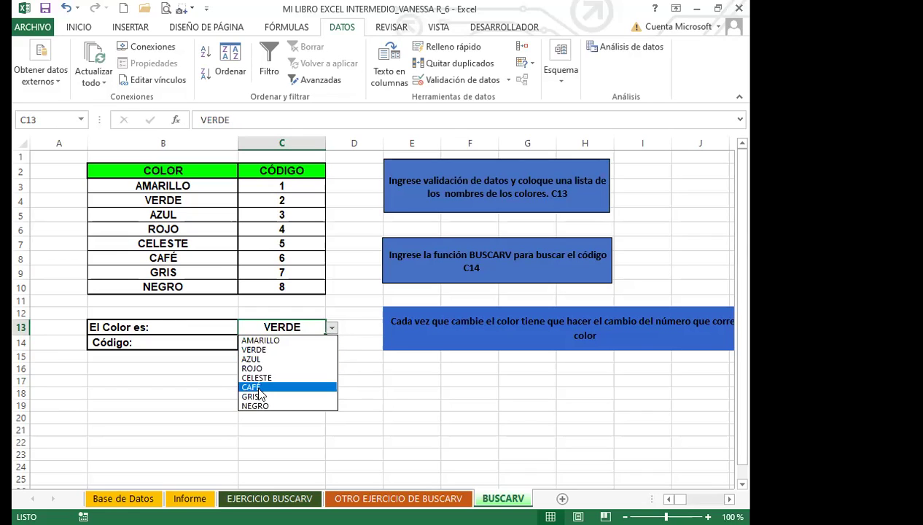
click(244, 399)
click(211, 393)
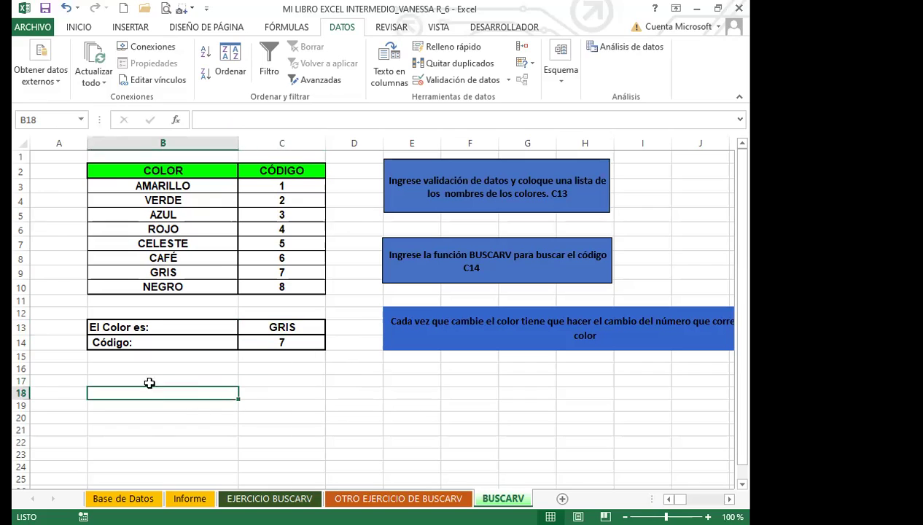
Step: Add a list data validation to cell C18 using the codes in C3:C10 as its source
click(267, 394)
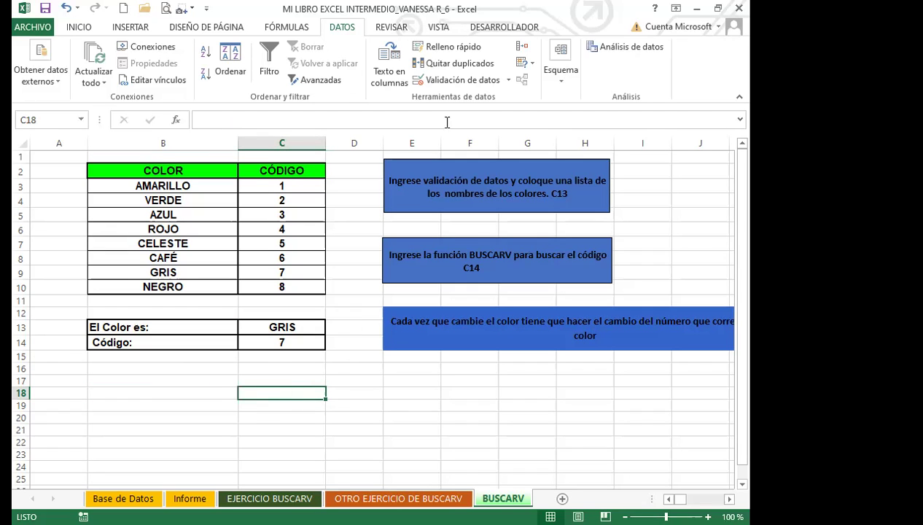
click(461, 76)
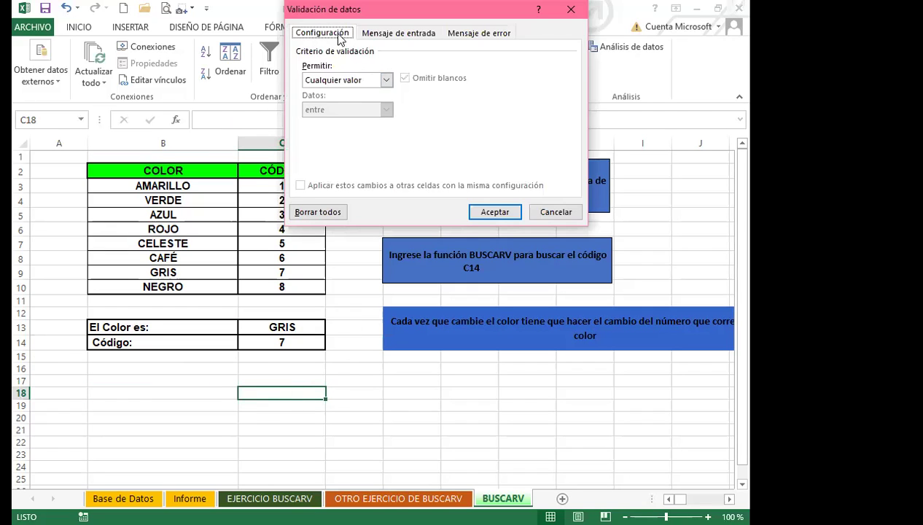
click(386, 80)
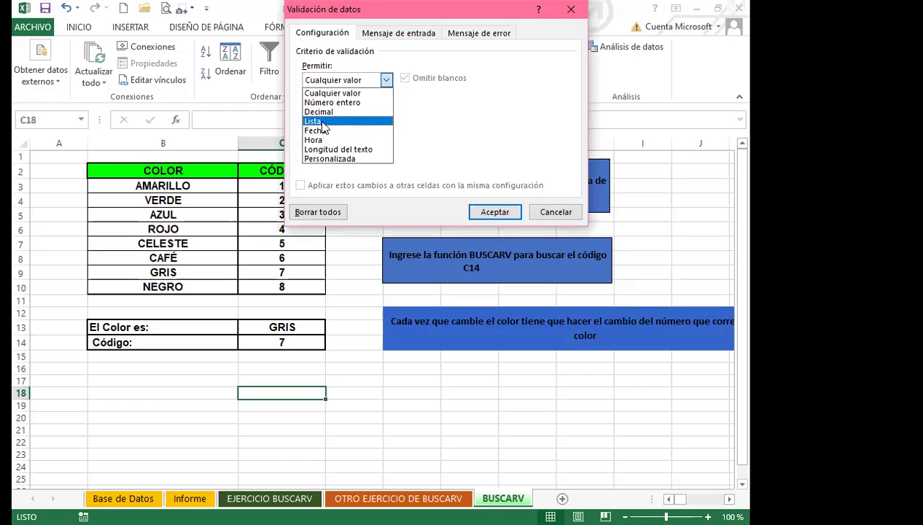
click(325, 127)
click(346, 137)
drag(265, 184, 260, 274)
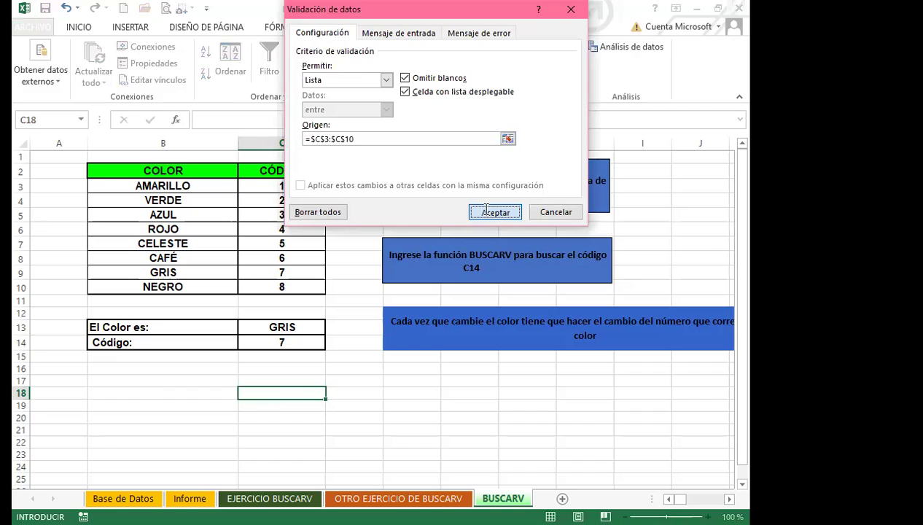
click(494, 211)
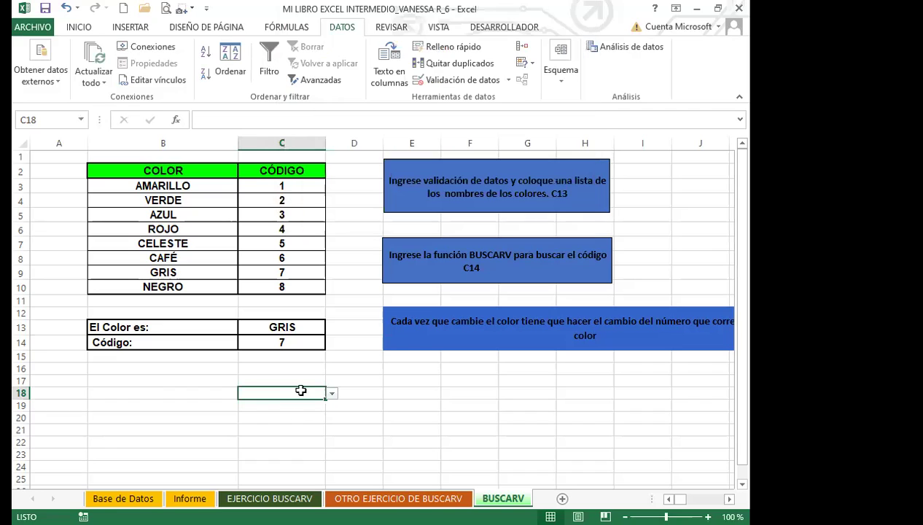
Step: Copy the "Código:" label from B14 to B17
click(145, 347)
key(ctrl+c)
click(190, 384)
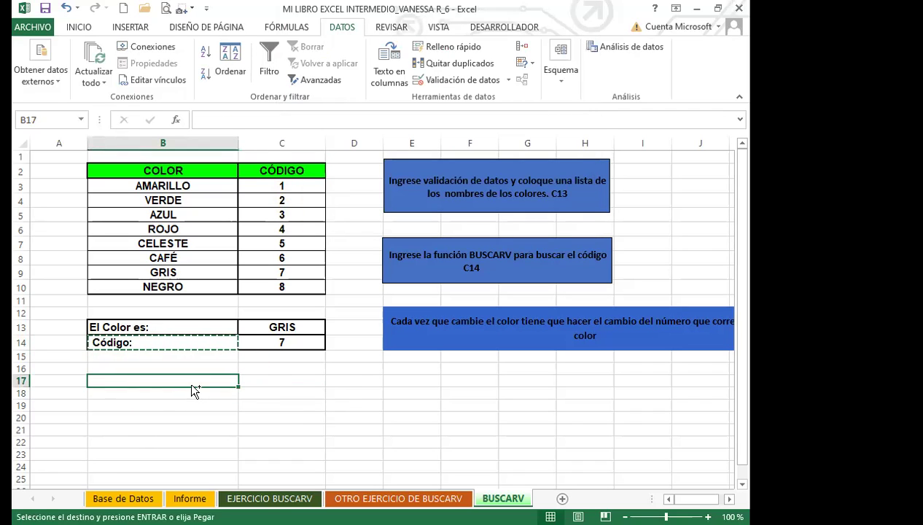
key(ctrl+v)
click(309, 384)
click(292, 367)
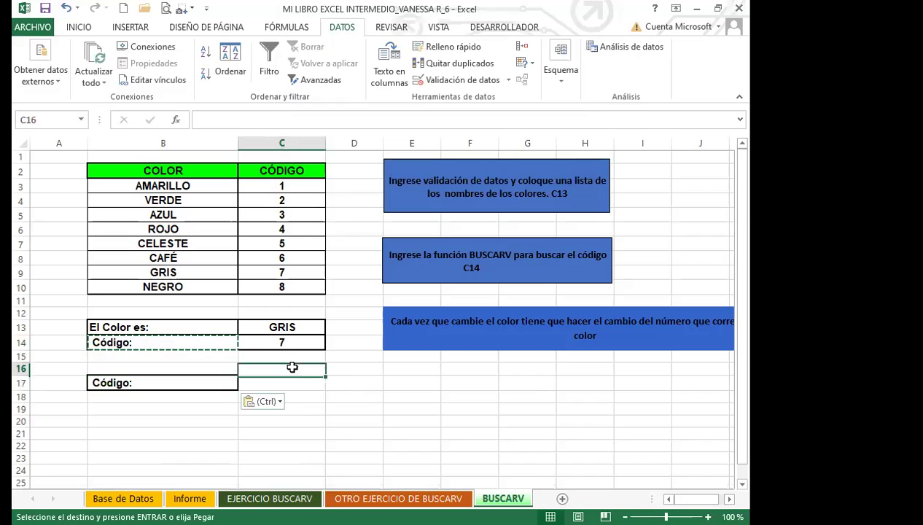
Step: Choose code 1 from the validation list in C18
click(329, 384)
click(307, 385)
click(282, 405)
click(295, 396)
click(331, 397)
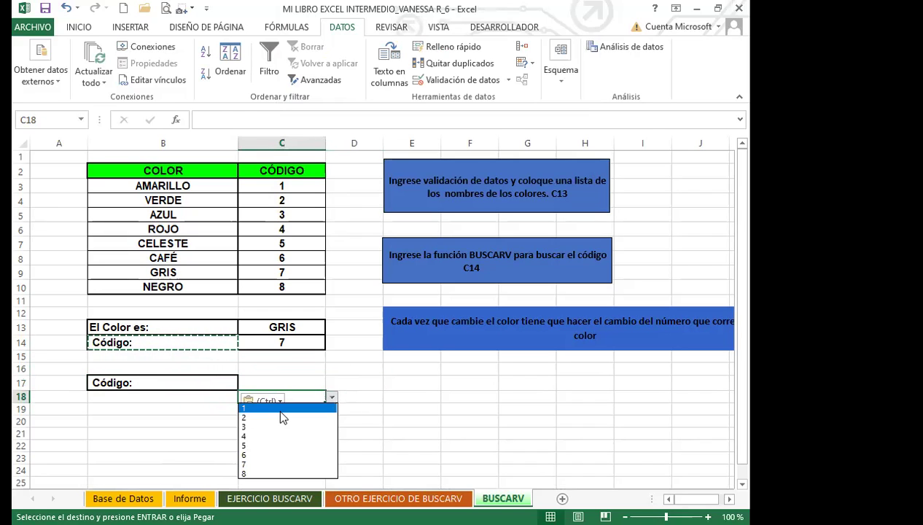
click(281, 409)
Step: Move the copied "Código:" label down to B18 and copy the "El Color es:" label from B13 to B19
click(172, 383)
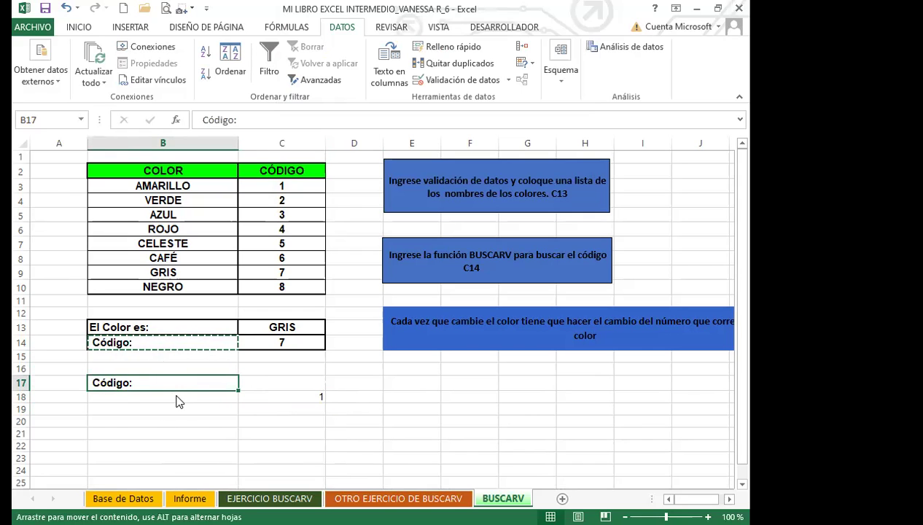
drag(177, 398, 177, 410)
click(167, 328)
key(ctrl+c)
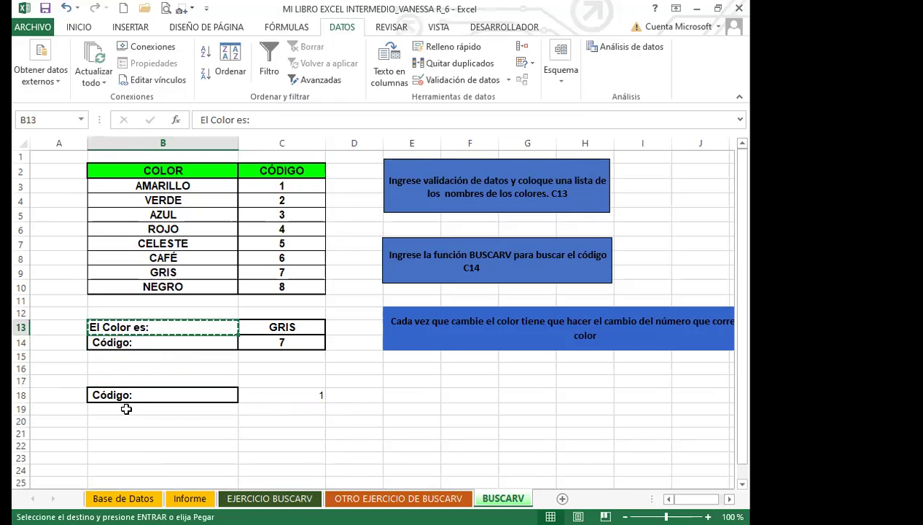
scroll(146, 394, down, 1)
click(159, 368)
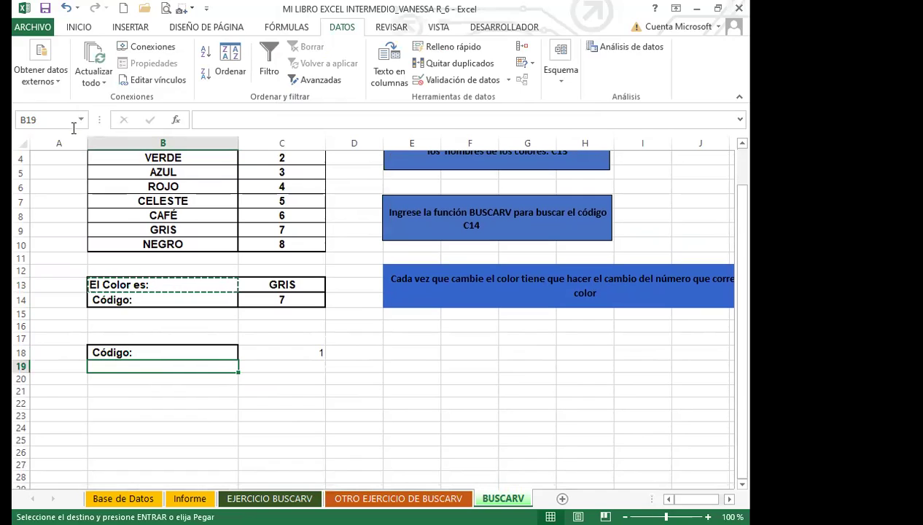
click(86, 27)
click(30, 59)
Step: Enter the formula =BUSCARV(C18;B2:C10;1;0) in C19 to look up the color by its code
click(282, 405)
click(284, 367)
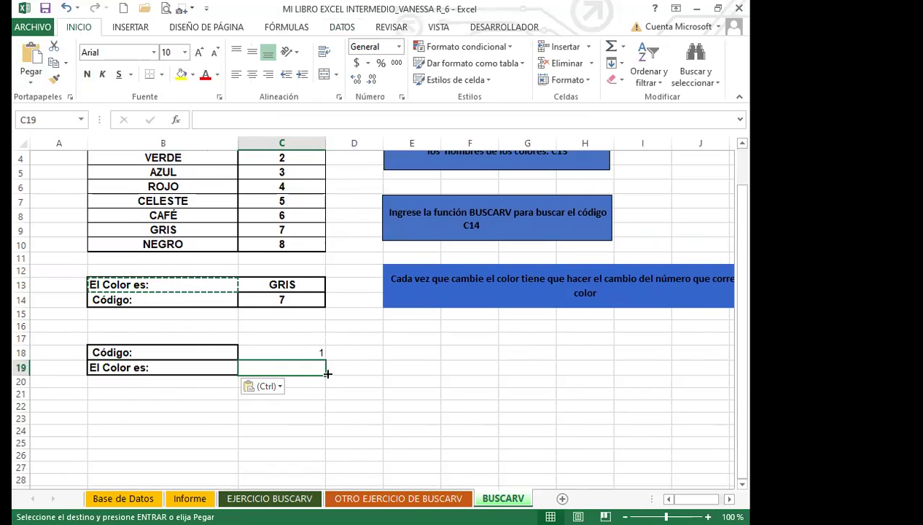
text(=)
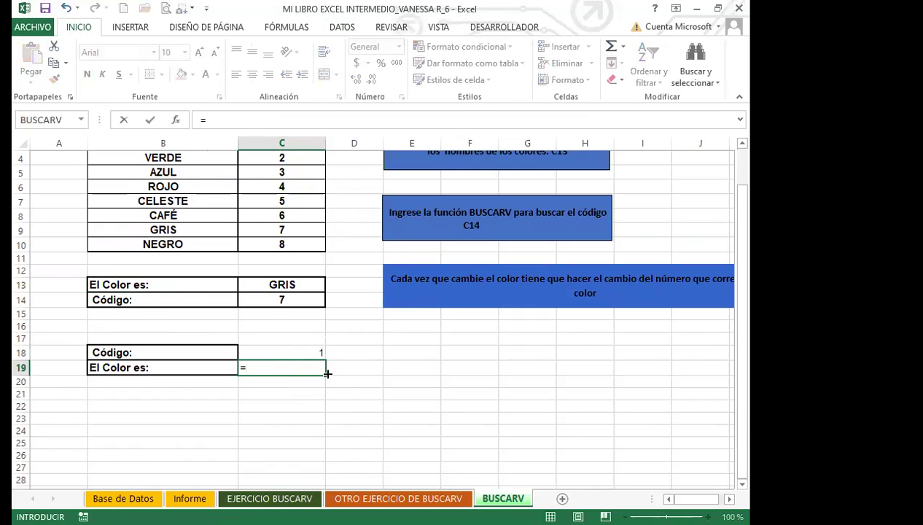
text(bus)
click(279, 408)
key(Tab)
click(295, 353)
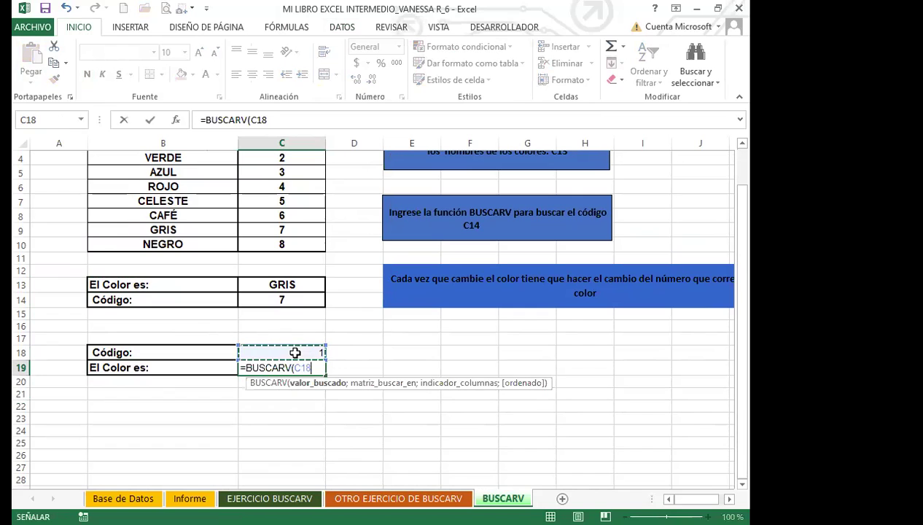
scroll(228, 234, up, 1)
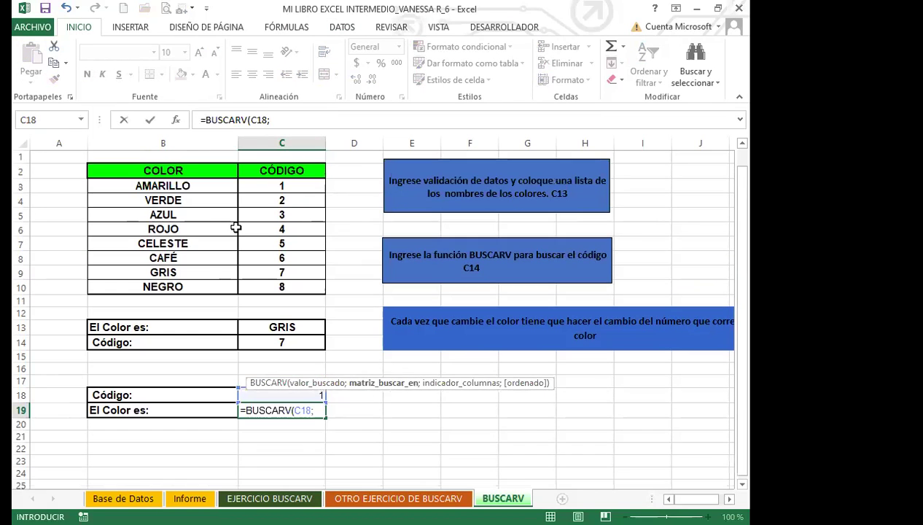
text(;)
click(192, 170)
drag(271, 285, 269, 285)
text(;1)
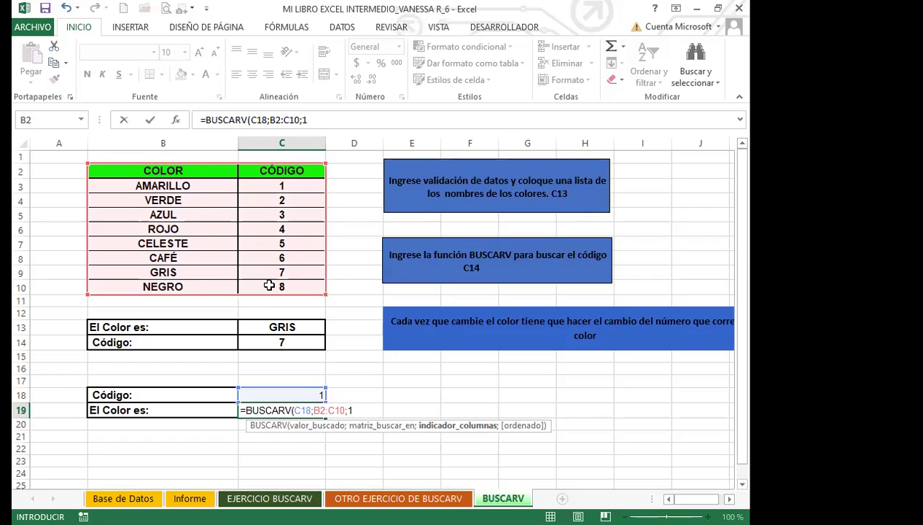
text(;0)
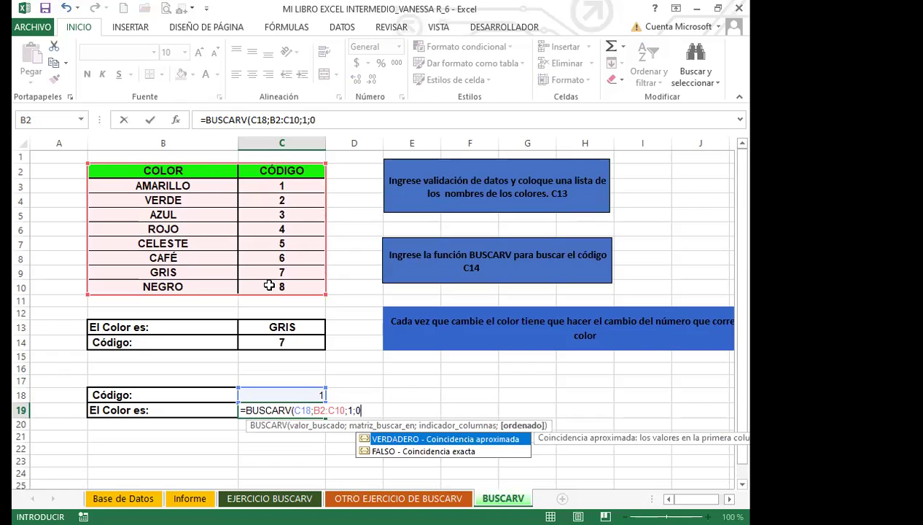
key(Return)
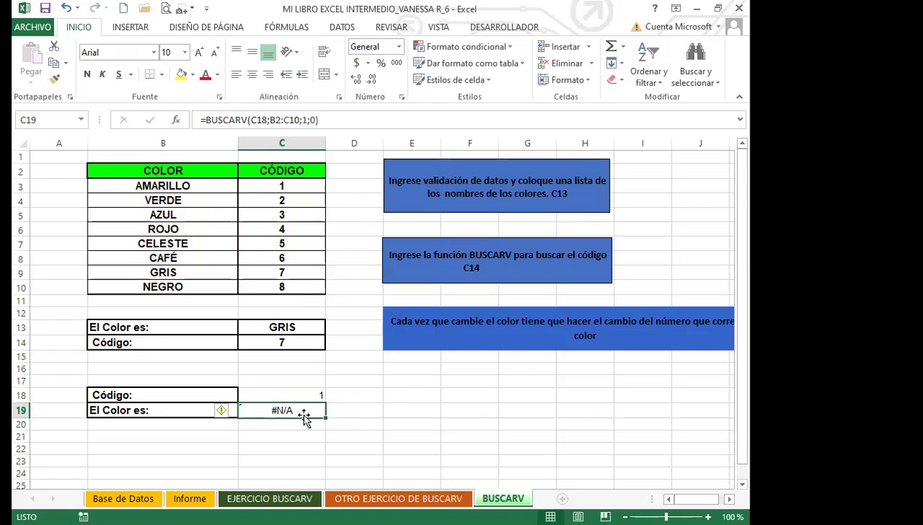
Step: Test the color lookup in C19 by setting C18 to 5, 8 and 3 in turn
click(298, 397)
click(332, 395)
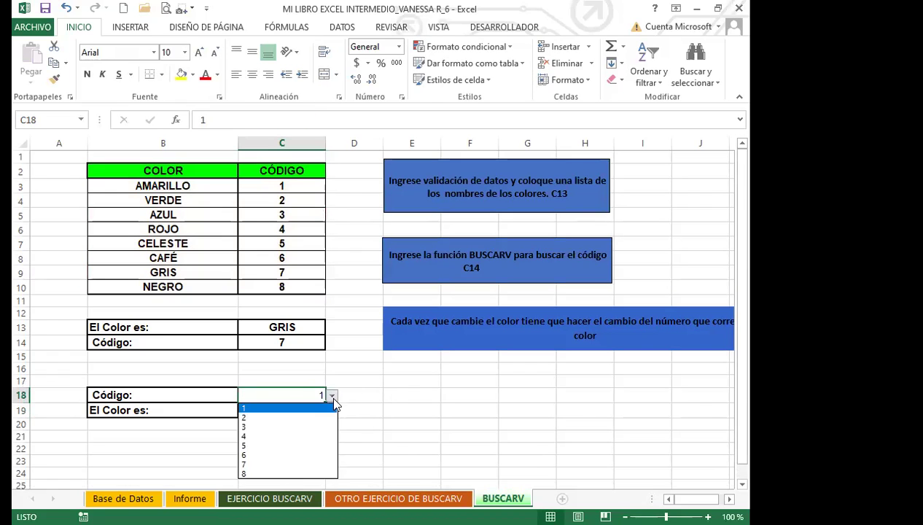
click(299, 440)
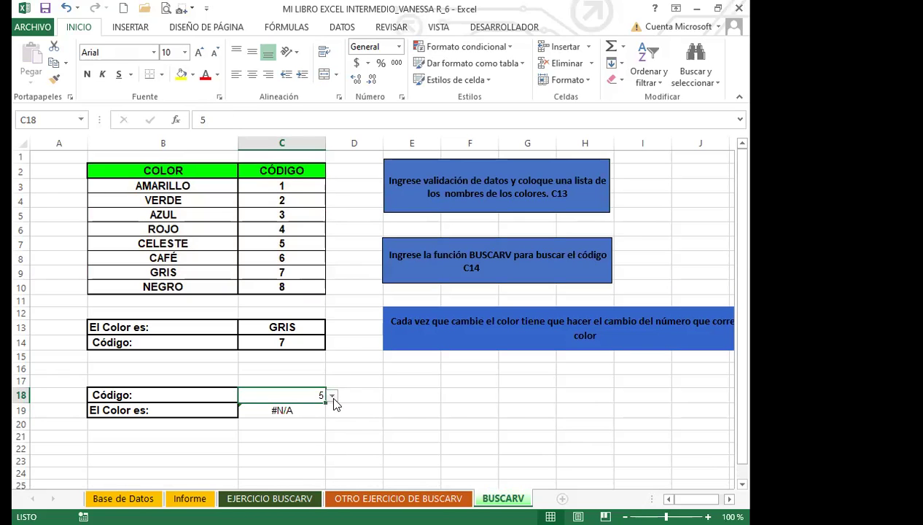
scroll(284, 391, down, 1)
click(332, 353)
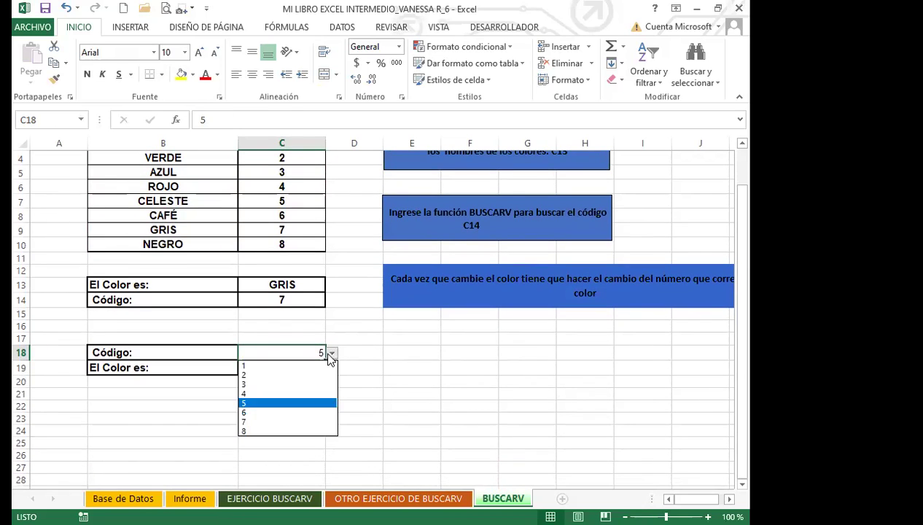
click(264, 430)
click(331, 353)
click(281, 385)
click(332, 354)
click(340, 353)
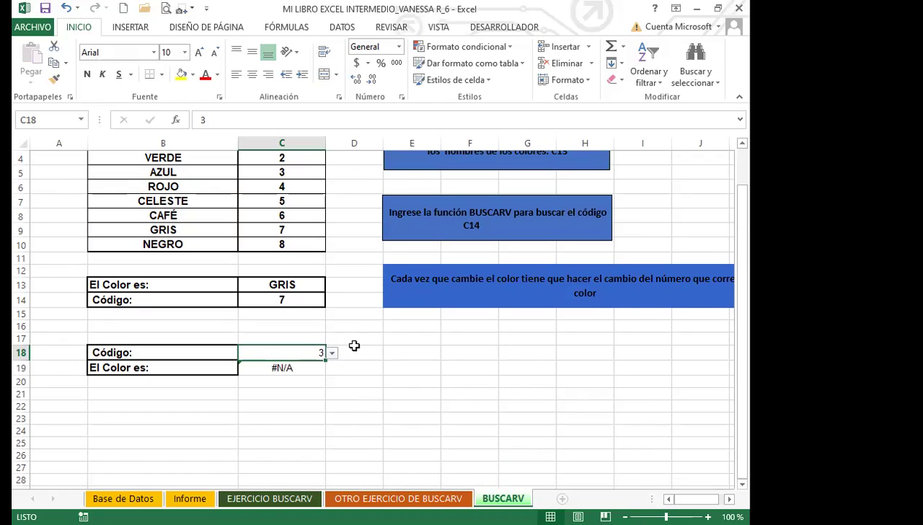
Step: Review the formula in C19 against the CÓDIGO and COLOR columns of the lookup table
scroll(353, 344, up, 1)
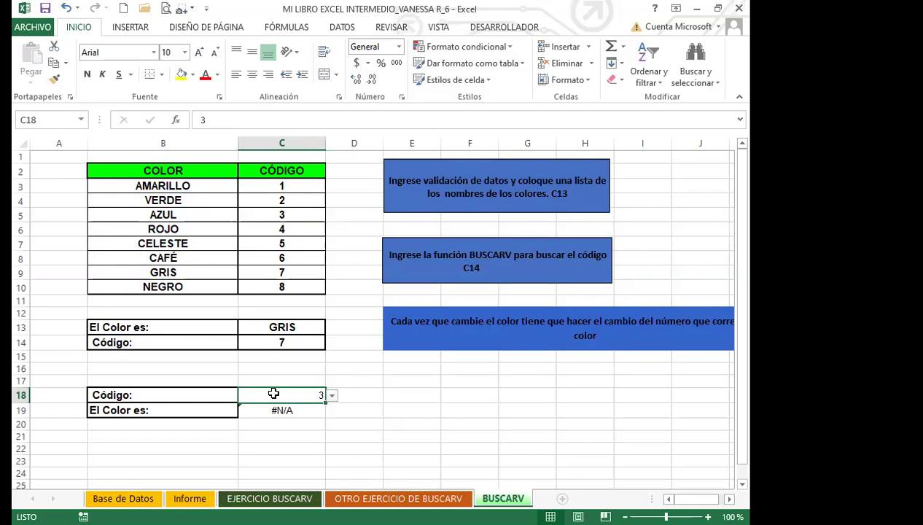
click(249, 409)
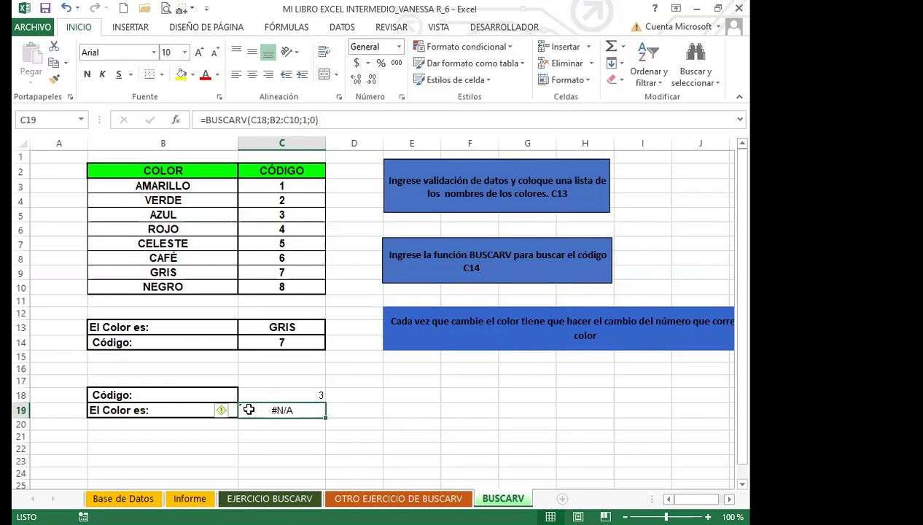
click(278, 230)
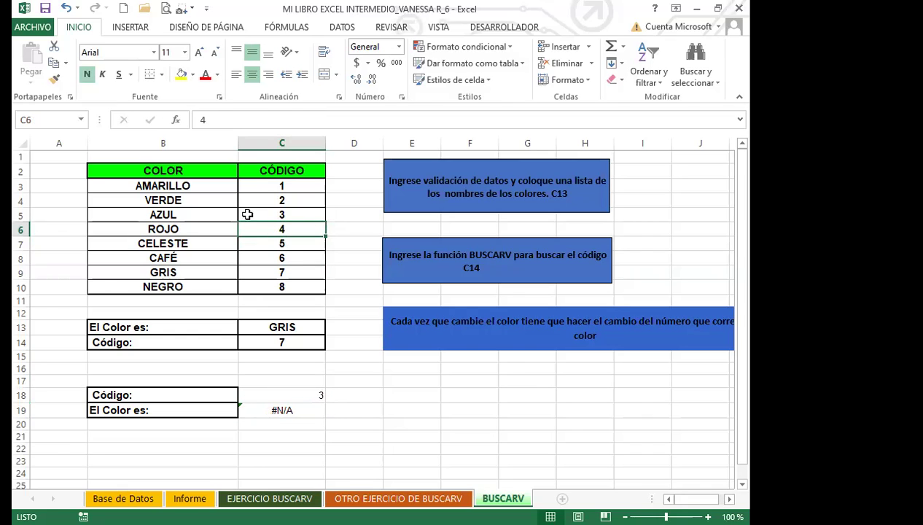
click(235, 214)
click(279, 226)
click(280, 269)
drag(214, 182, 229, 277)
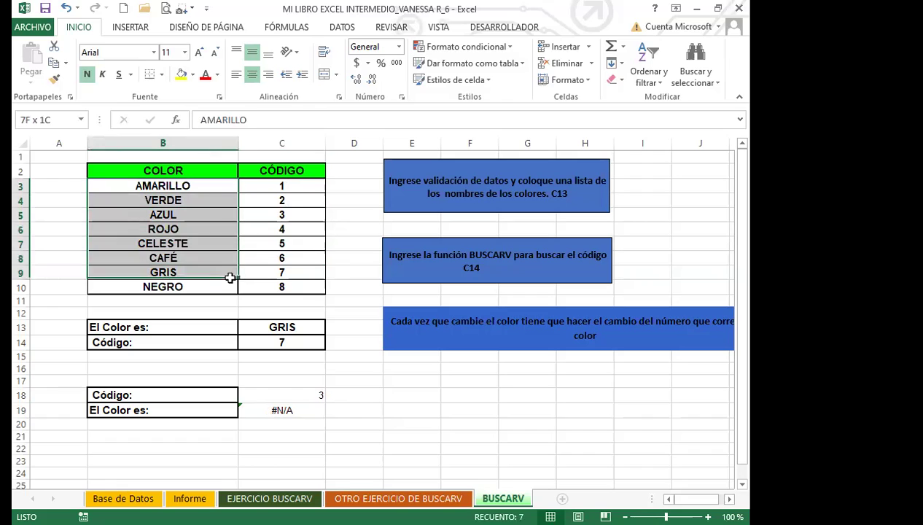
Step: Examine the order of the COLOR and CÓDIGO columns in the lookup table in relation to the formula in C19
drag(282, 190, 282, 216)
drag(206, 186, 206, 279)
drag(281, 200, 266, 298)
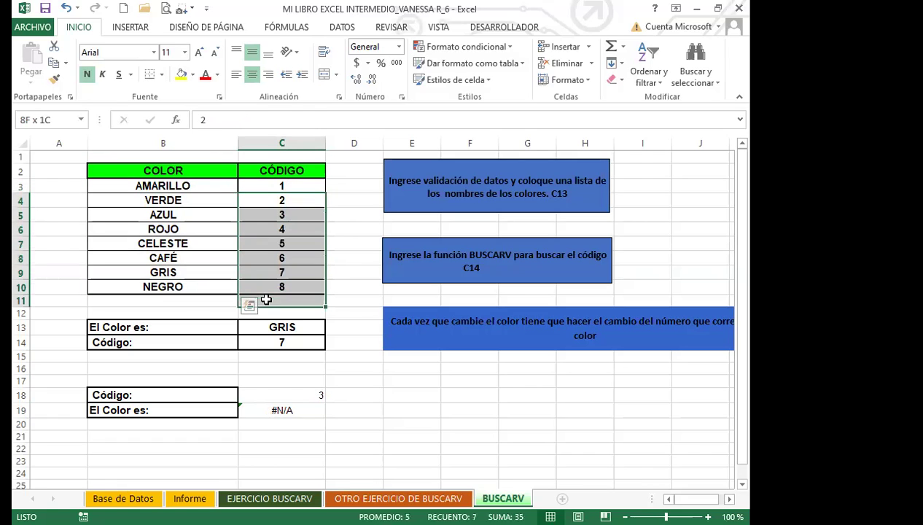
click(220, 185)
drag(220, 185, 220, 290)
drag(275, 187, 274, 279)
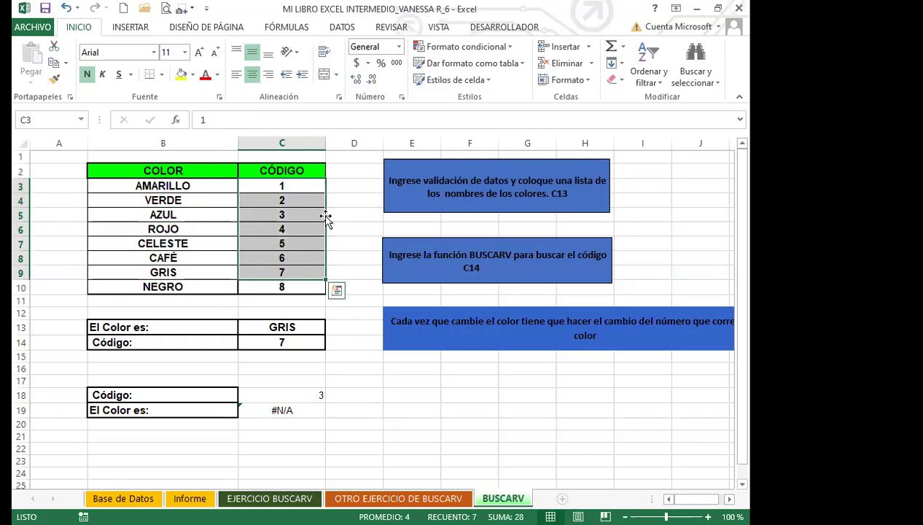
click(290, 408)
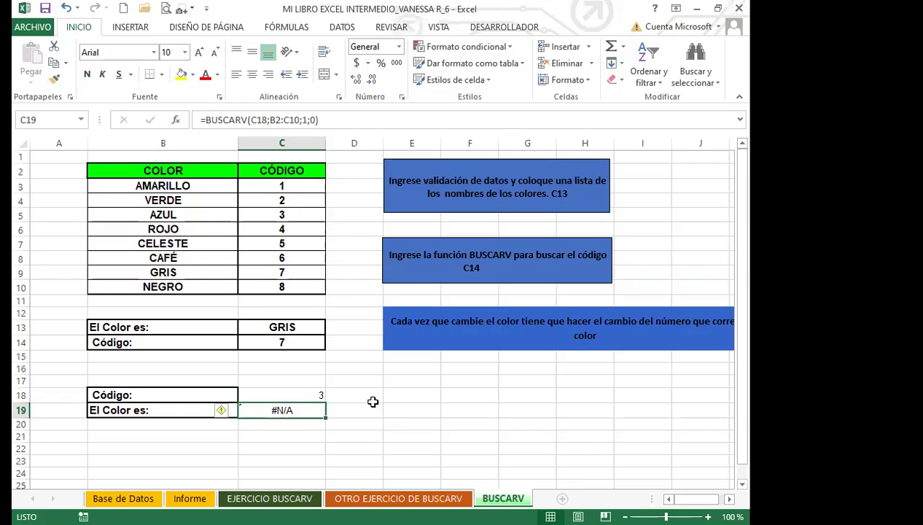
Step: Compare the color-to-code formula in C14 with the reverse lookup formula in C19
click(297, 324)
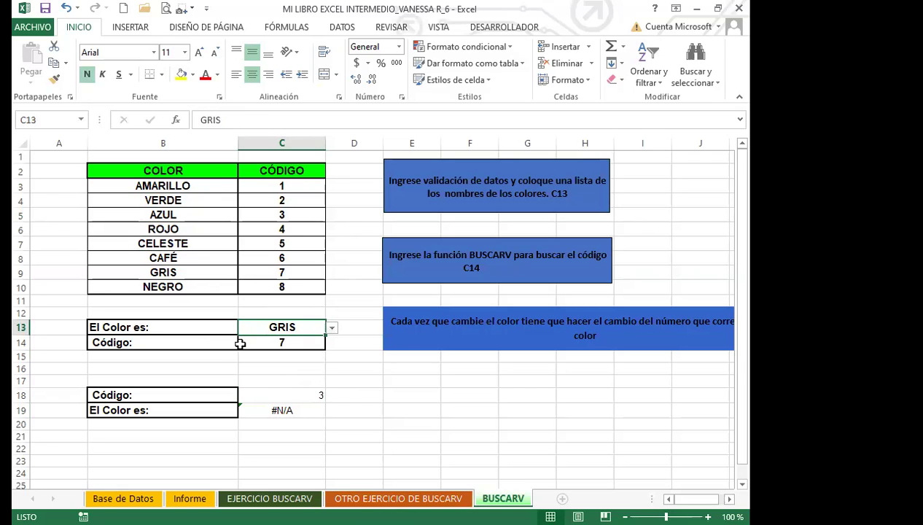
click(277, 342)
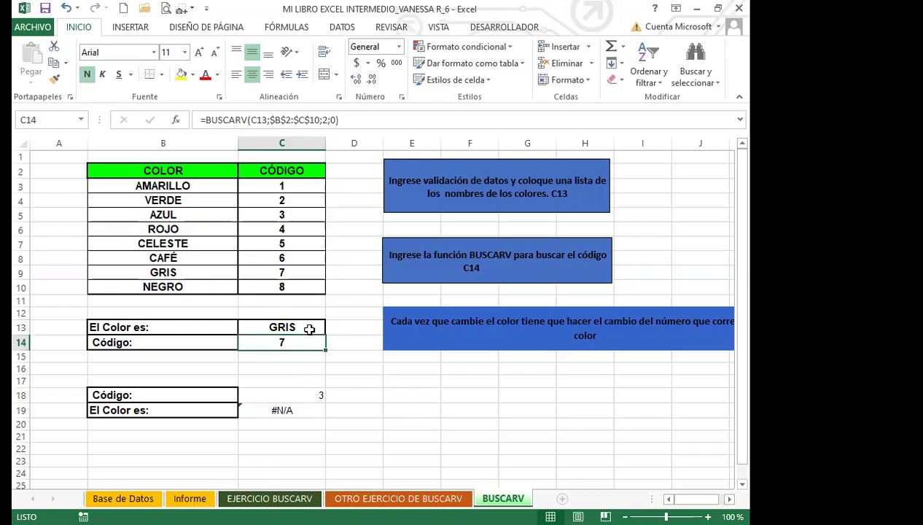
click(559, 257)
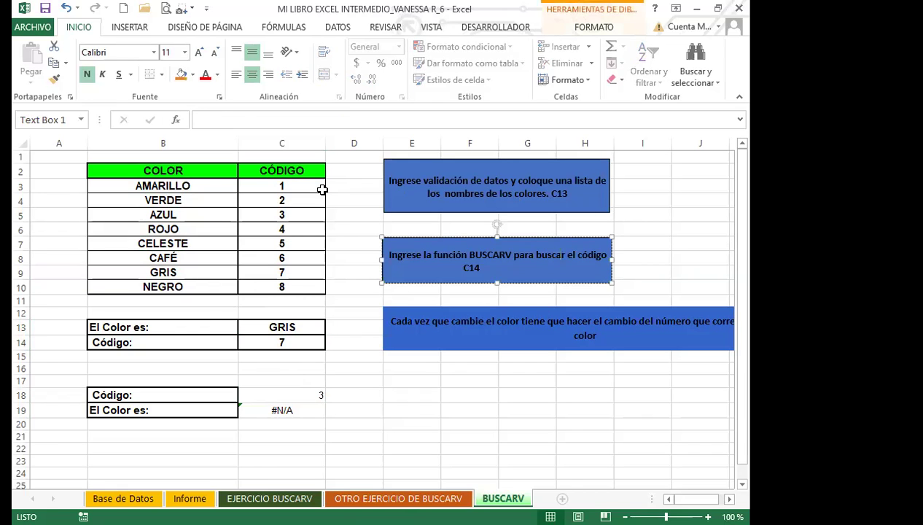
click(146, 185)
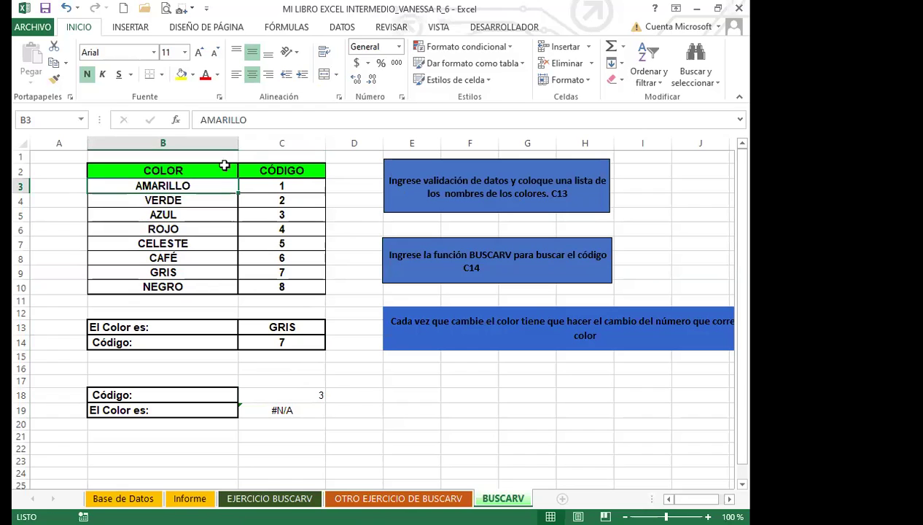
click(288, 186)
click(311, 344)
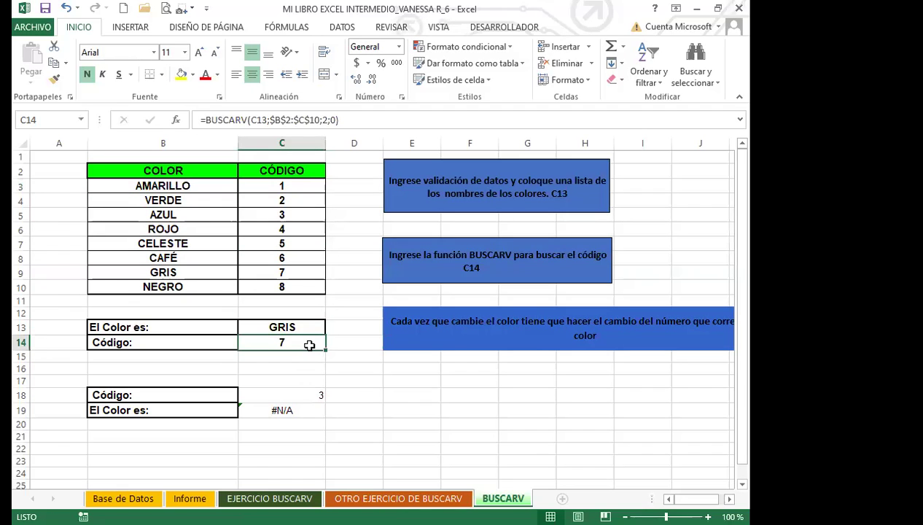
click(294, 394)
click(291, 411)
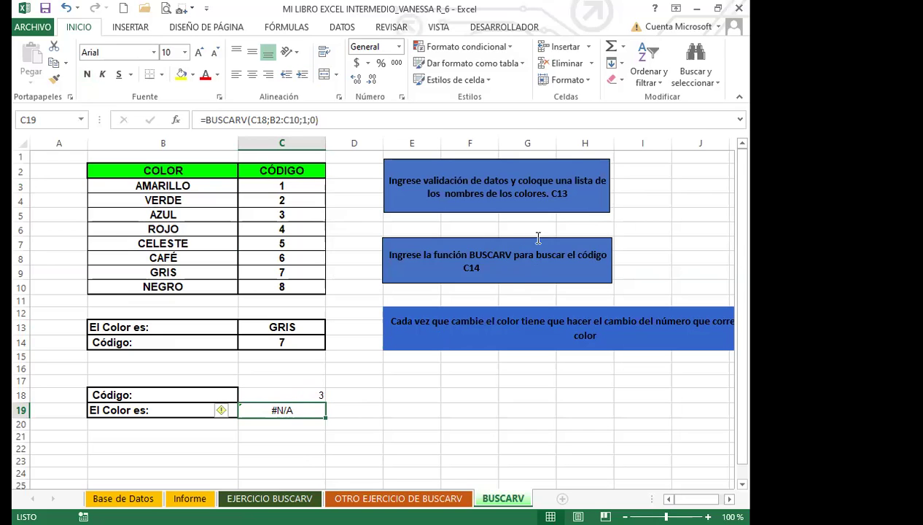
click(645, 242)
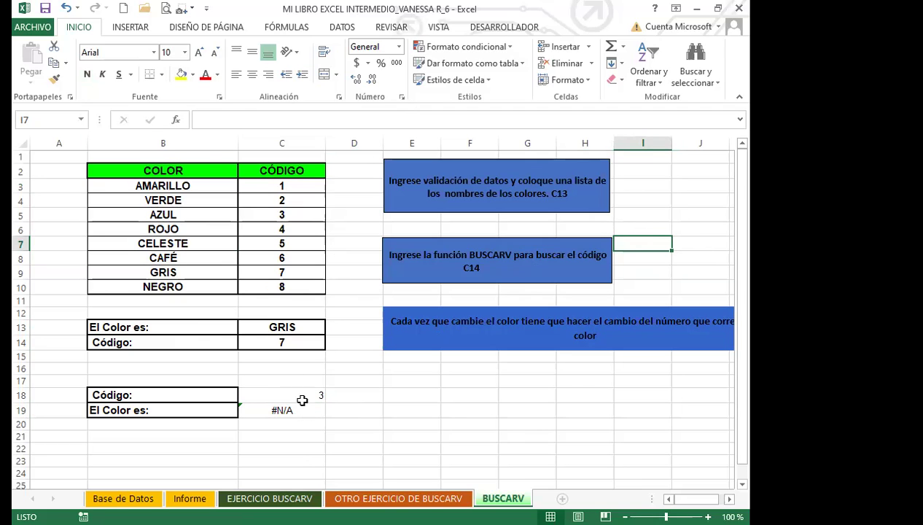
click(279, 411)
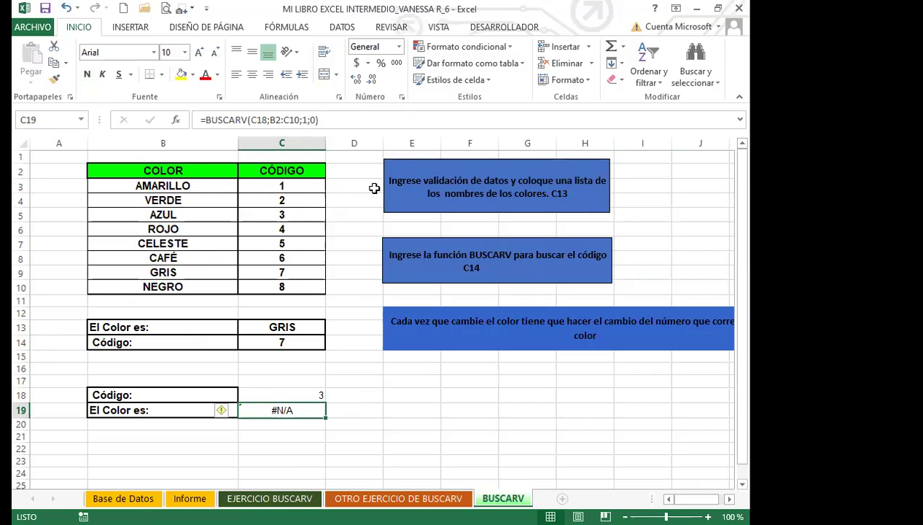
click(368, 227)
click(347, 241)
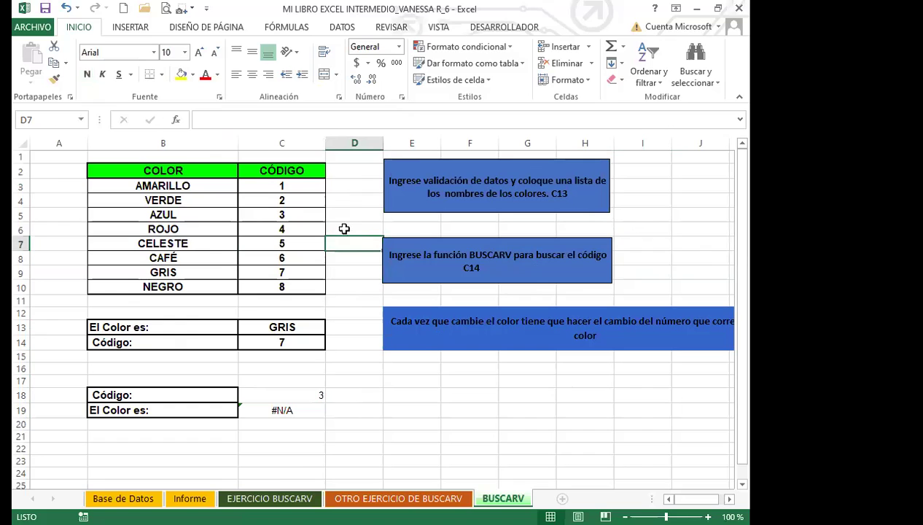
click(210, 214)
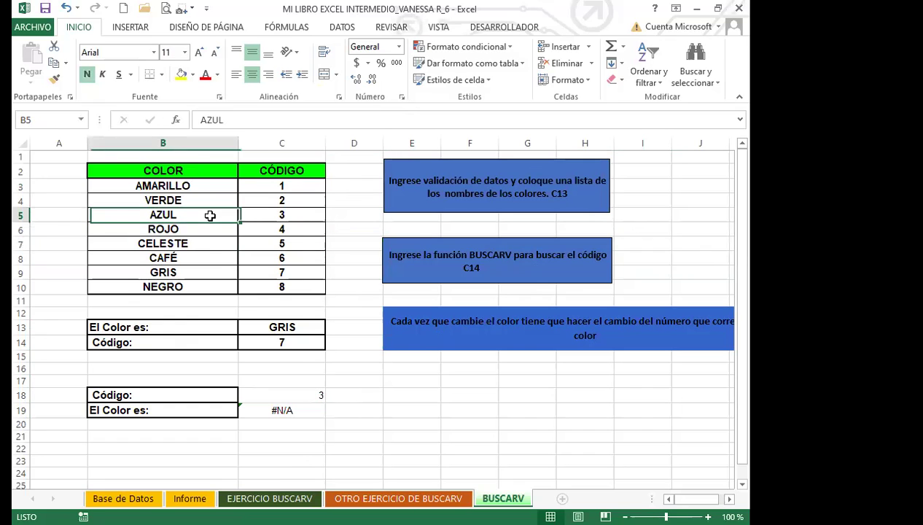
click(370, 227)
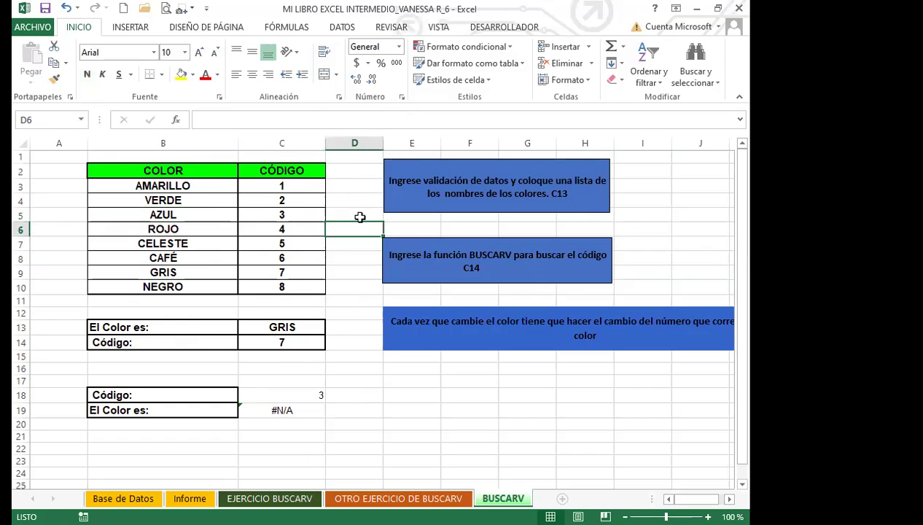
click(334, 255)
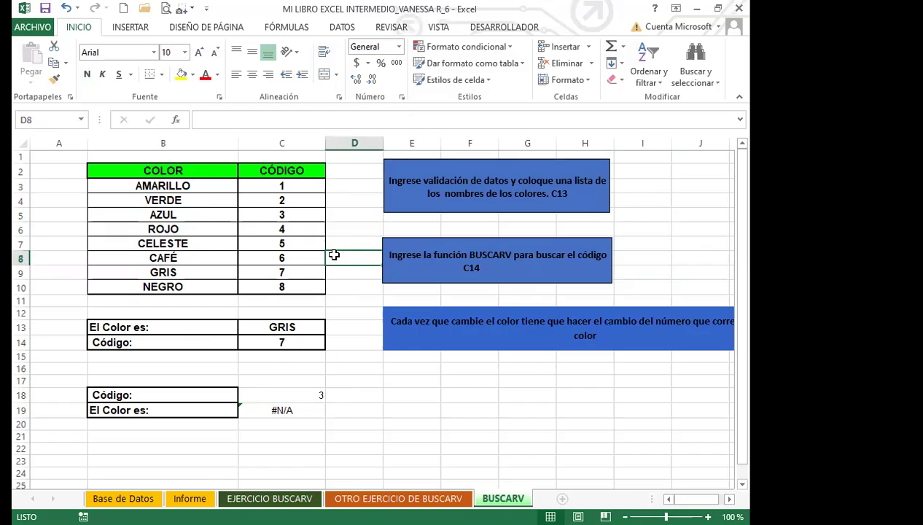
Step: Check individual color and code entries in the table against the lookup formulas in C14 and C19
click(290, 411)
click(270, 244)
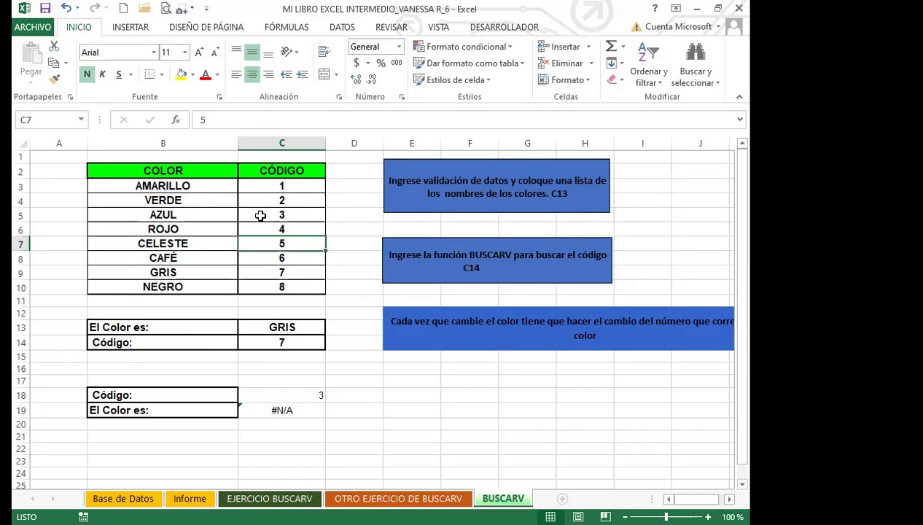
click(411, 228)
drag(282, 300, 281, 286)
drag(284, 200, 293, 183)
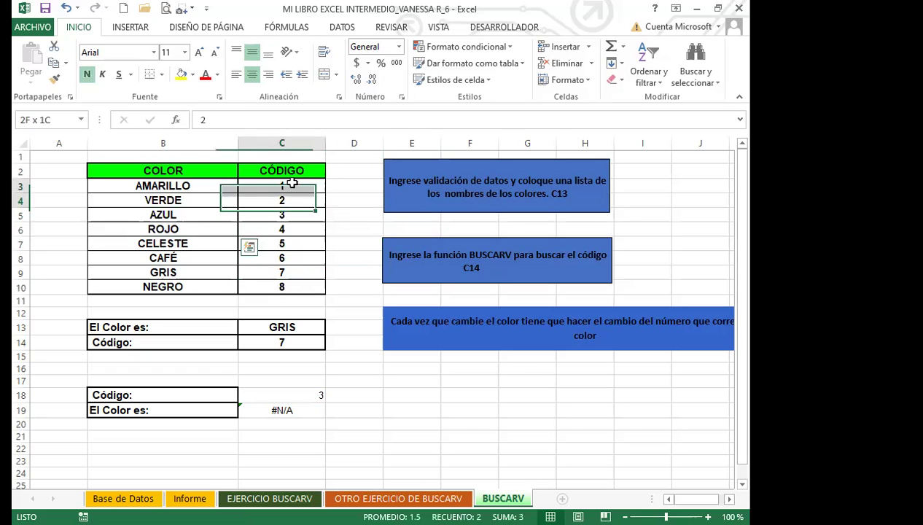
click(283, 261)
click(431, 223)
click(182, 204)
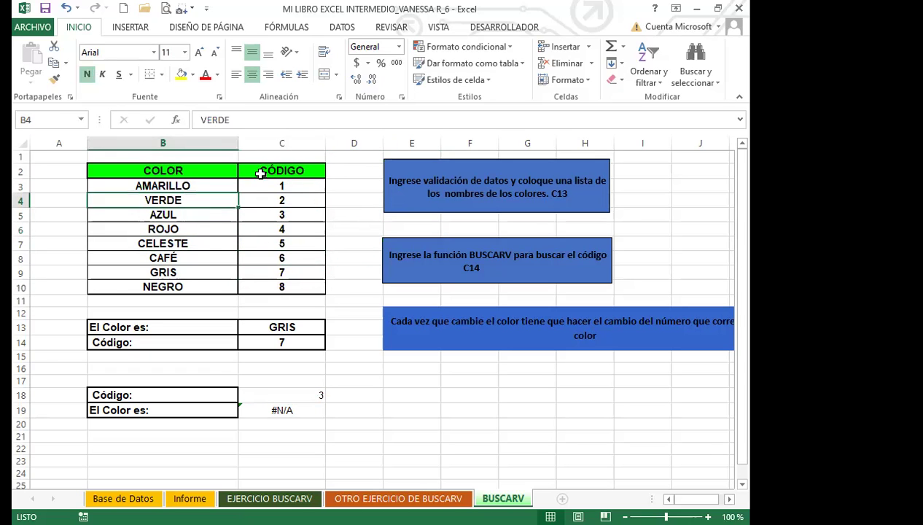
click(291, 202)
click(282, 342)
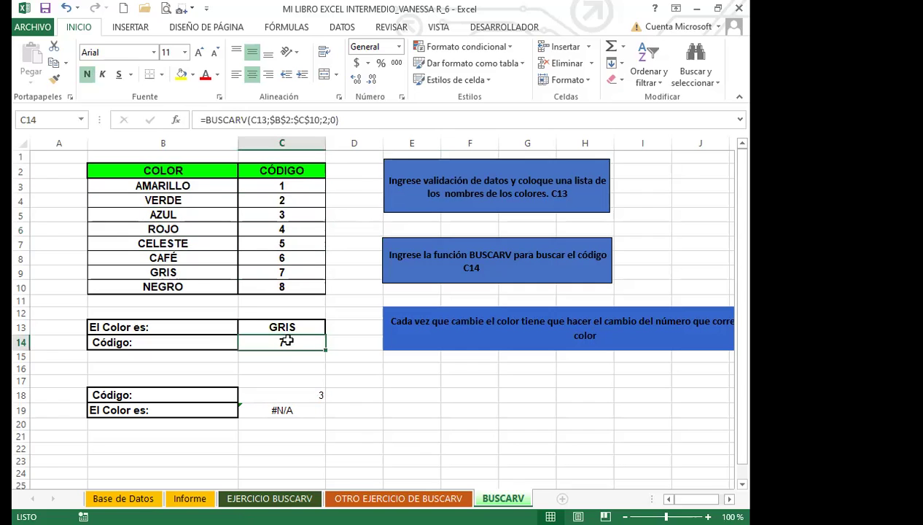
click(288, 409)
click(301, 229)
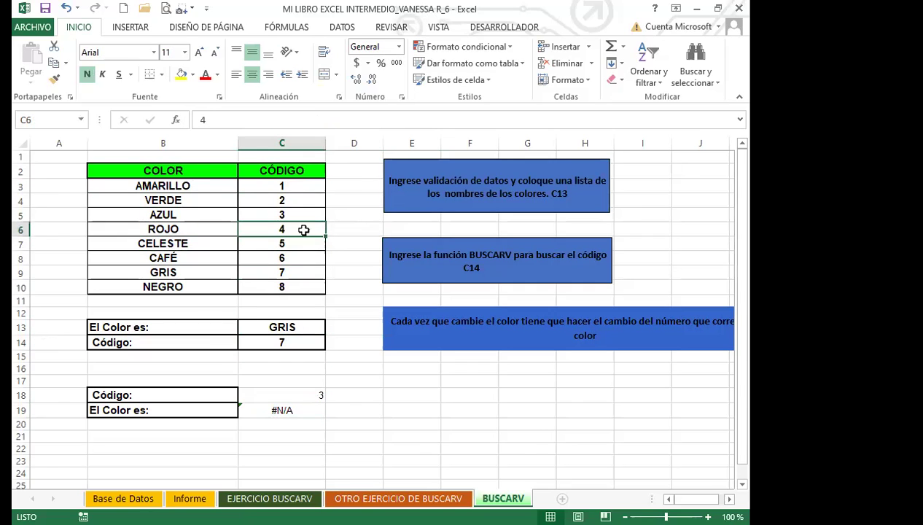
click(154, 213)
click(349, 251)
key(Left)
key(Left)
click(291, 411)
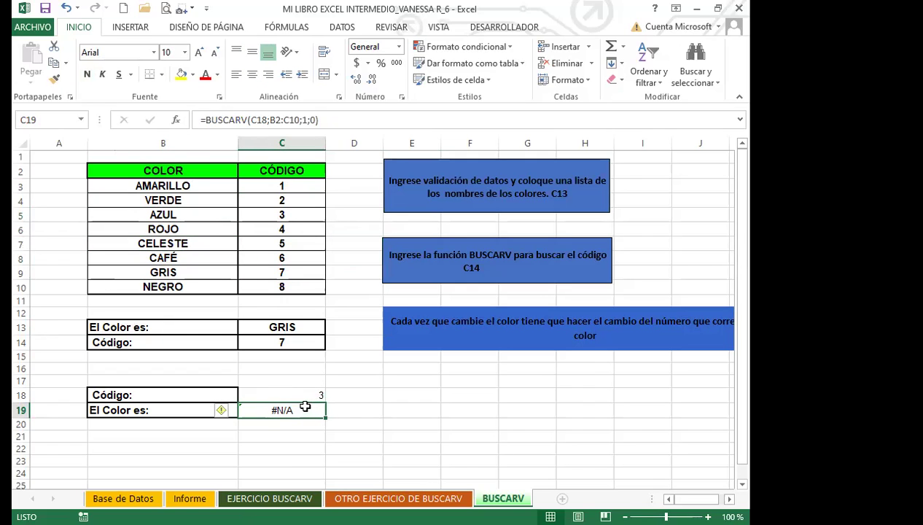
Step: Examine the full COLOR column and CÓDIGO column to see which one BUSCARV searches for the formula in C19
click(280, 217)
drag(181, 173, 201, 272)
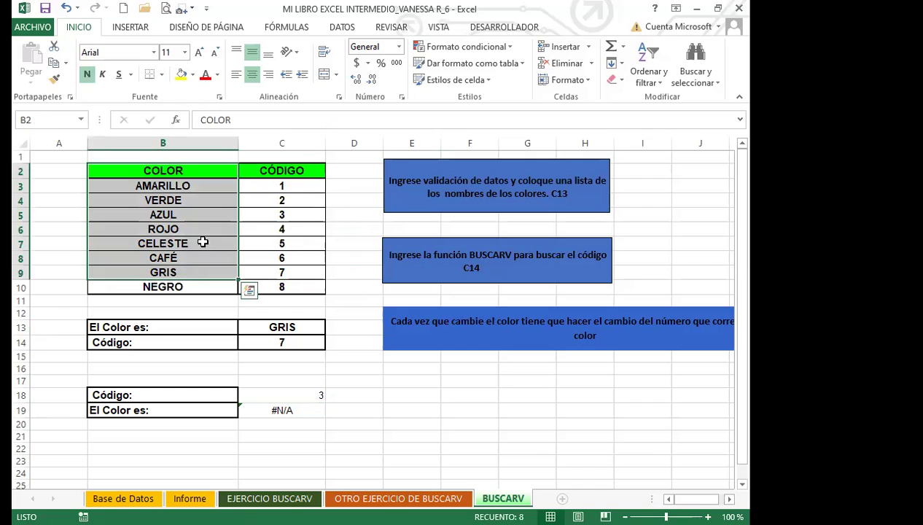
drag(249, 173, 245, 273)
drag(191, 172, 195, 285)
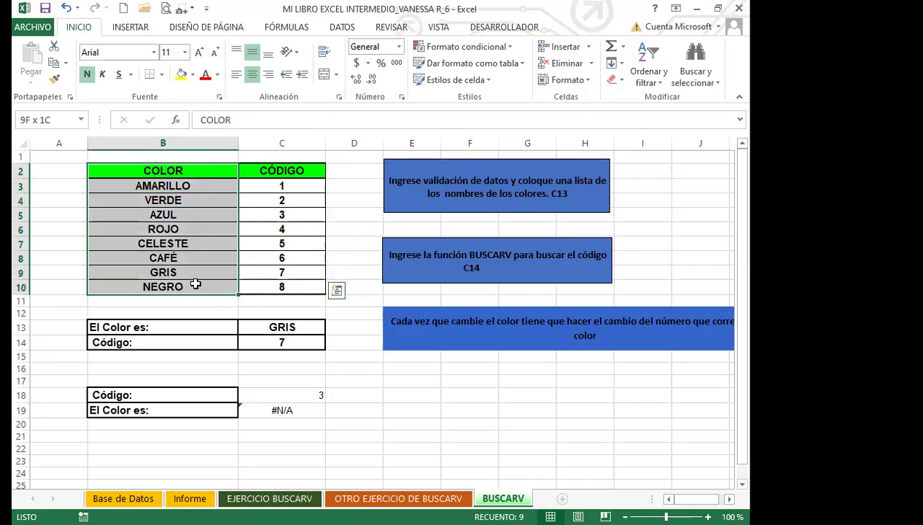
drag(286, 186, 288, 288)
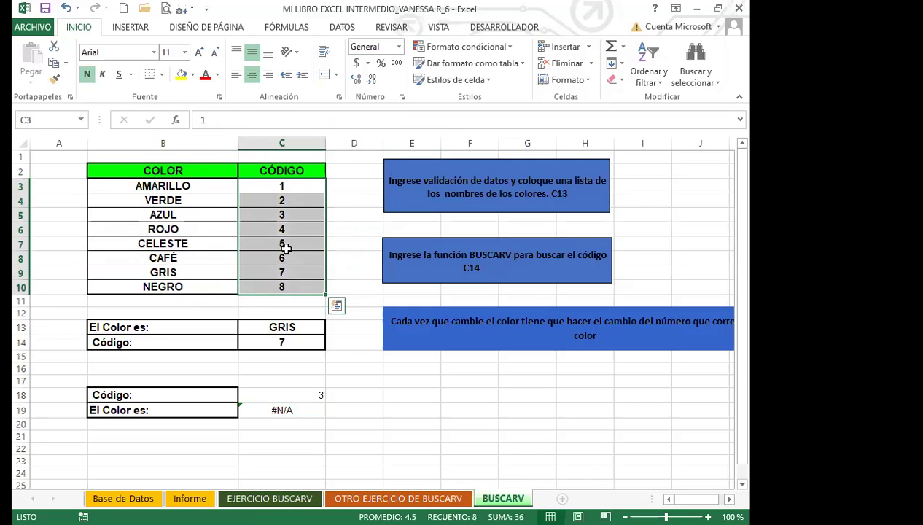
drag(197, 173, 197, 271)
drag(283, 172, 261, 279)
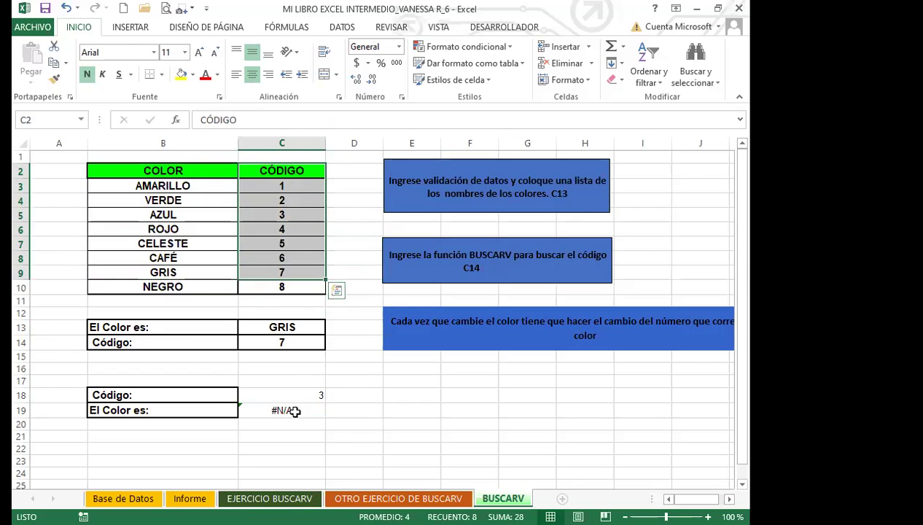
click(293, 411)
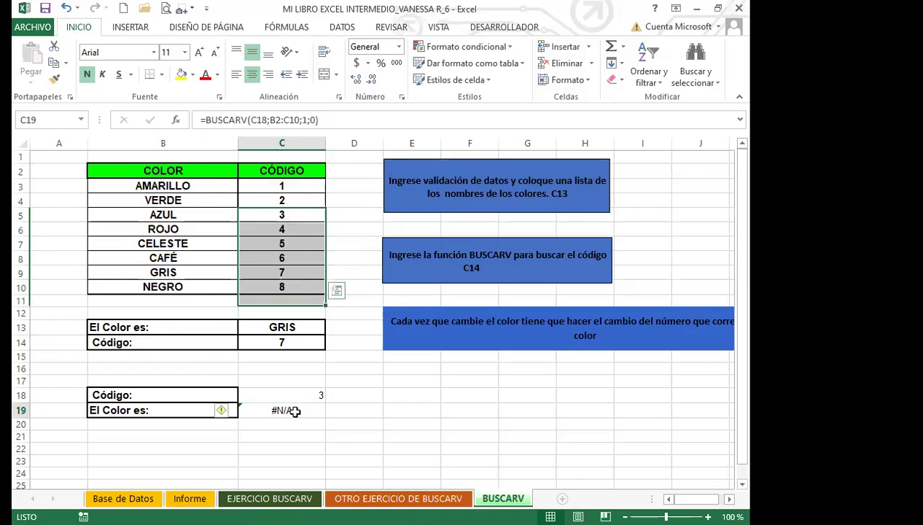
Step: Compare the color selection in C13 and the AZUL entry in B5 with the formulas in C14 and C19
click(286, 327)
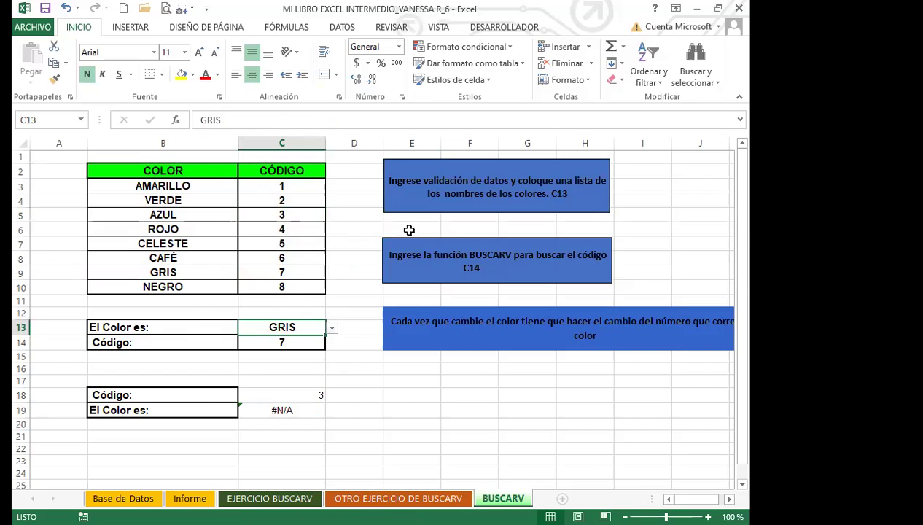
click(130, 213)
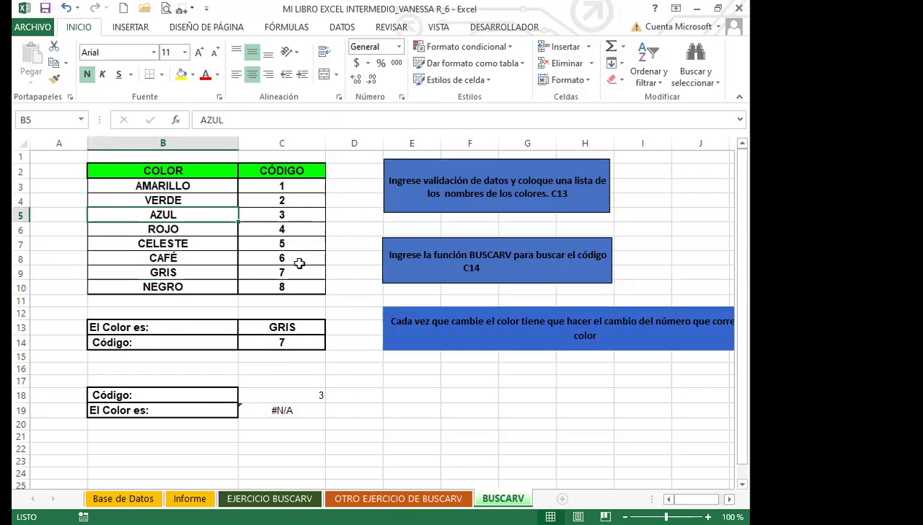
click(269, 345)
click(282, 406)
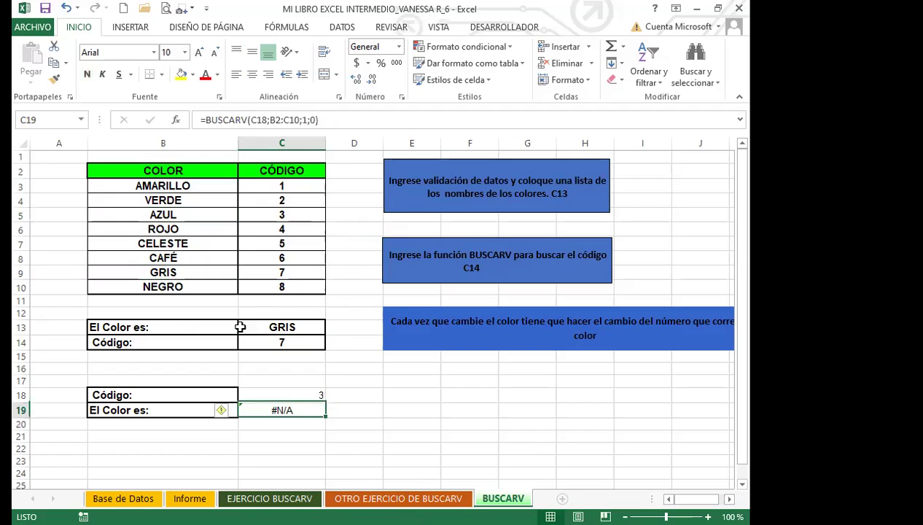
click(381, 238)
click(130, 216)
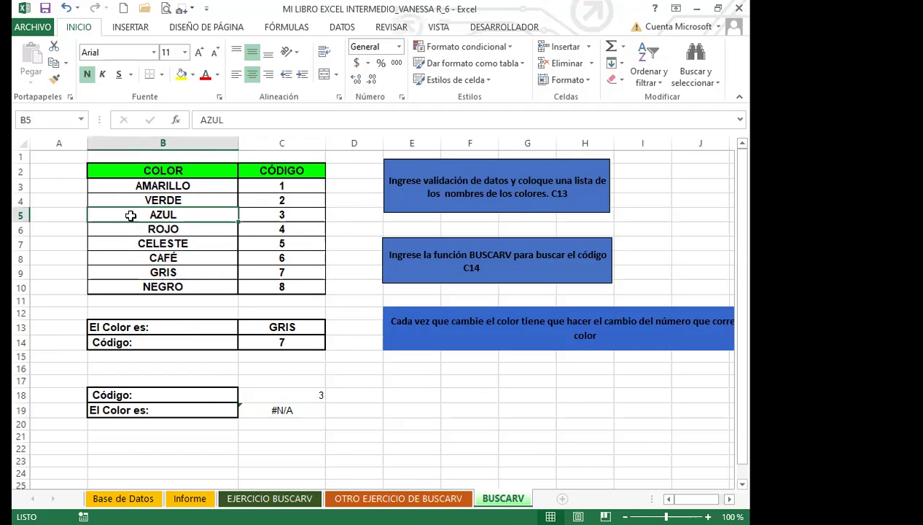
click(297, 409)
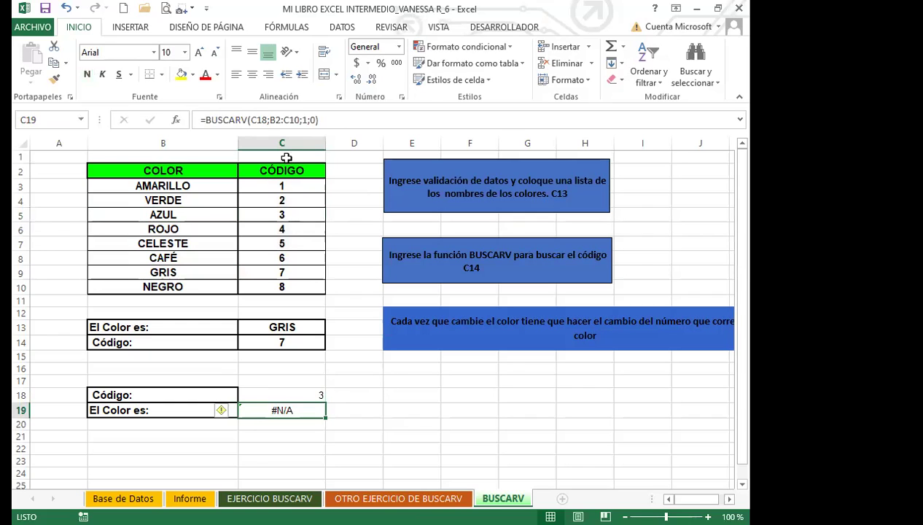
Step: Inspect the lookup cell and table range referenced by the BUSCARV formula in C19
click(328, 120)
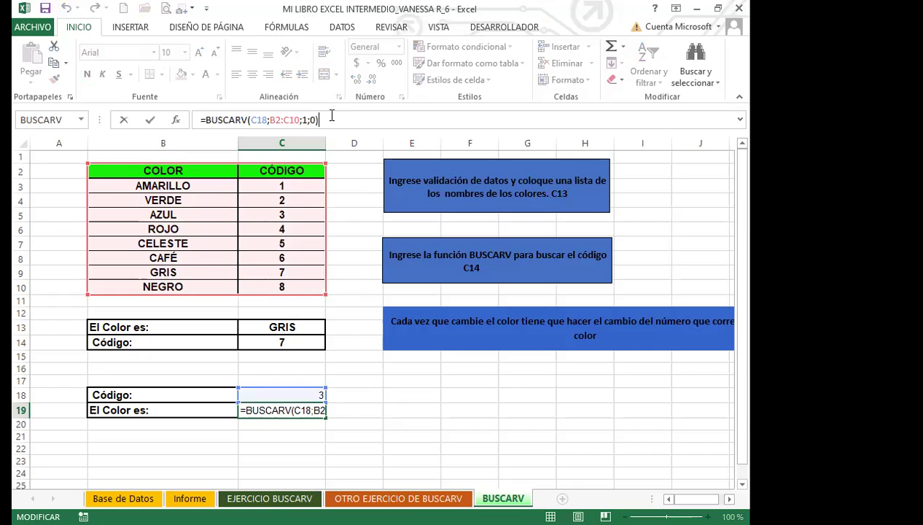
key(Return)
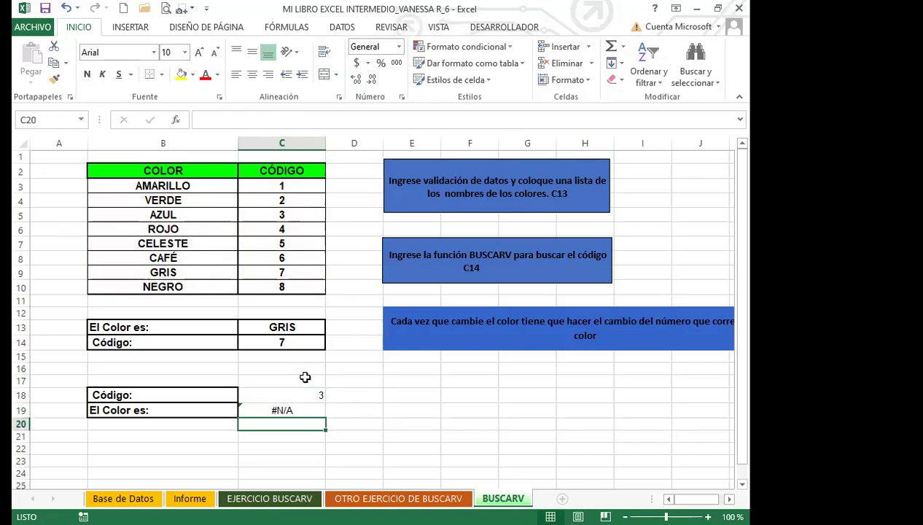
click(303, 396)
click(297, 410)
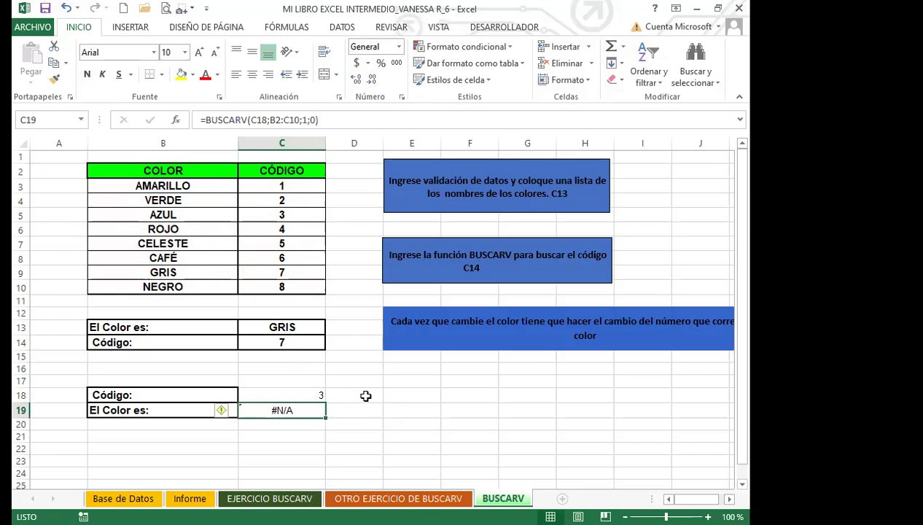